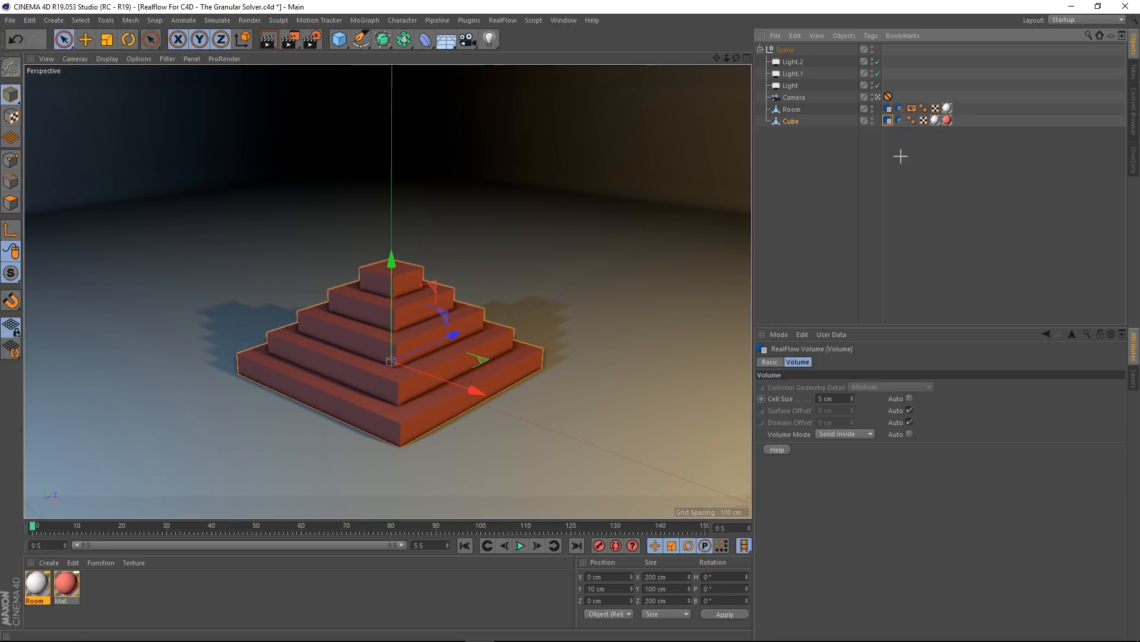
Step: Add a RealFlow circle emitter and raise it above the stepped pyramid to a Y position of about 212 cm
{"action": "left_click", "coordinate": [901, 157]}
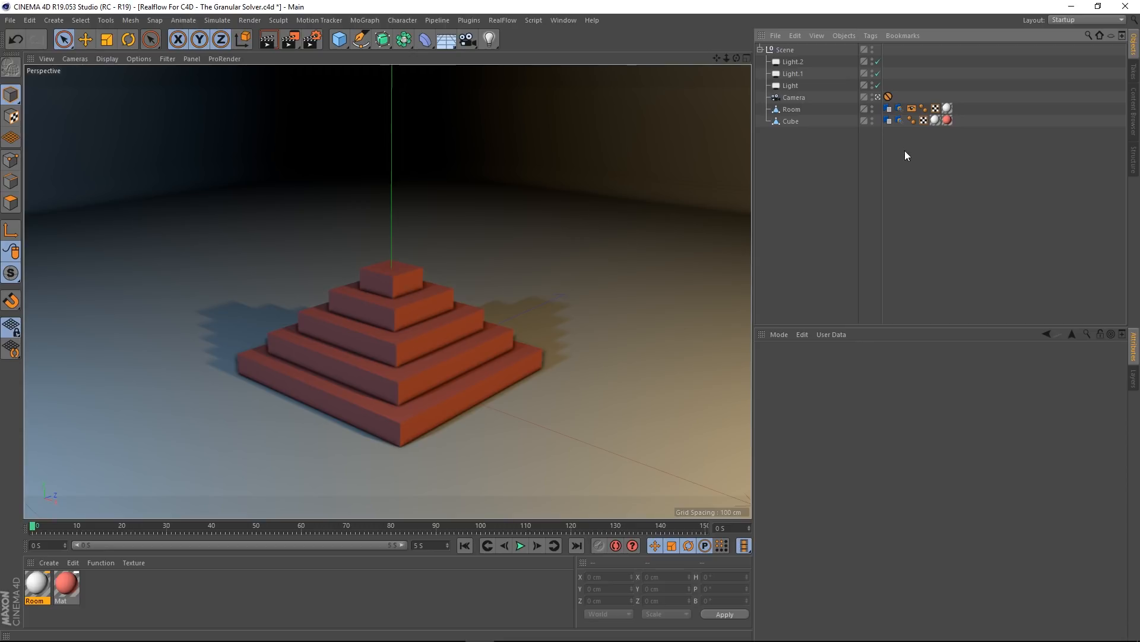
{"action": "left_click", "coordinate": [761, 49]}
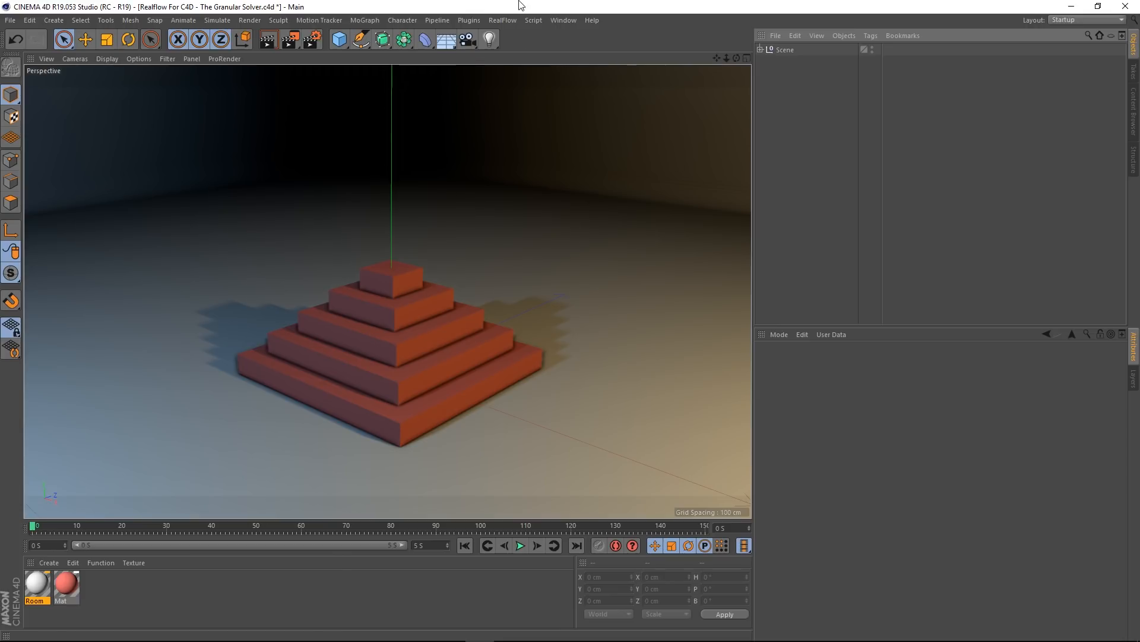
{"action": "left_click", "coordinate": [501, 20]}
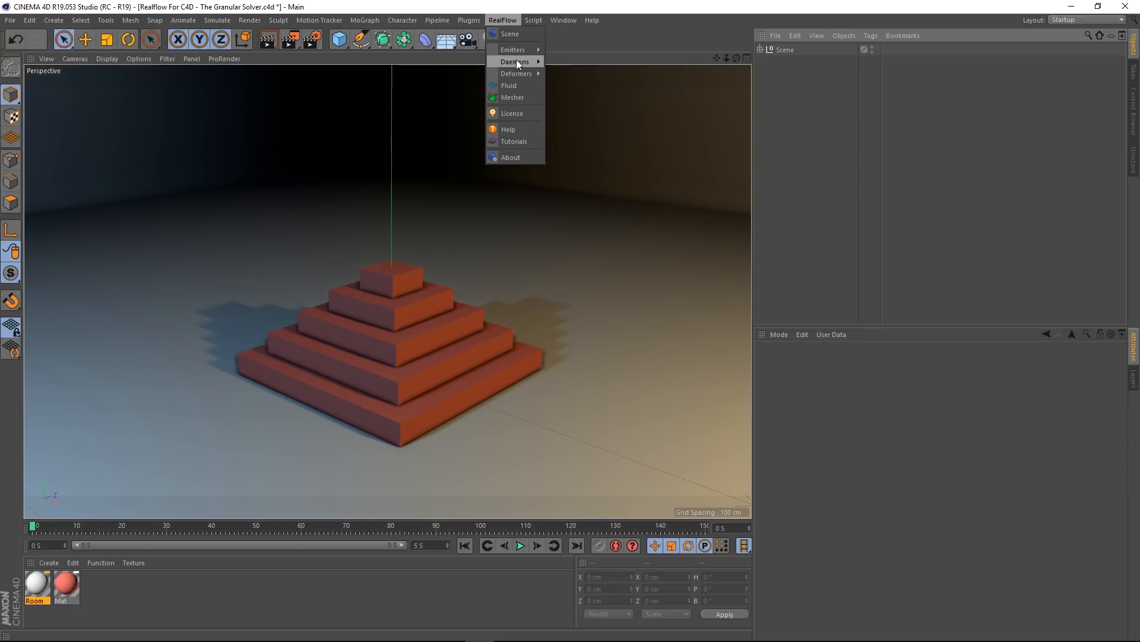
{"action": "mouse_move", "coordinate": [522, 50]}
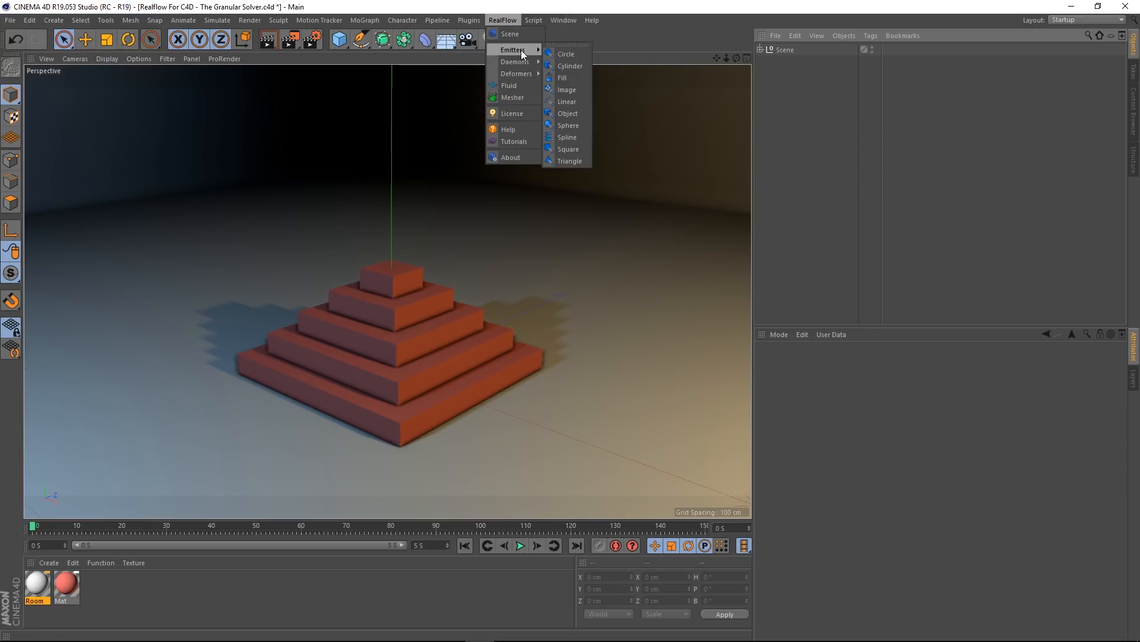
{"action": "left_click", "coordinate": [566, 54]}
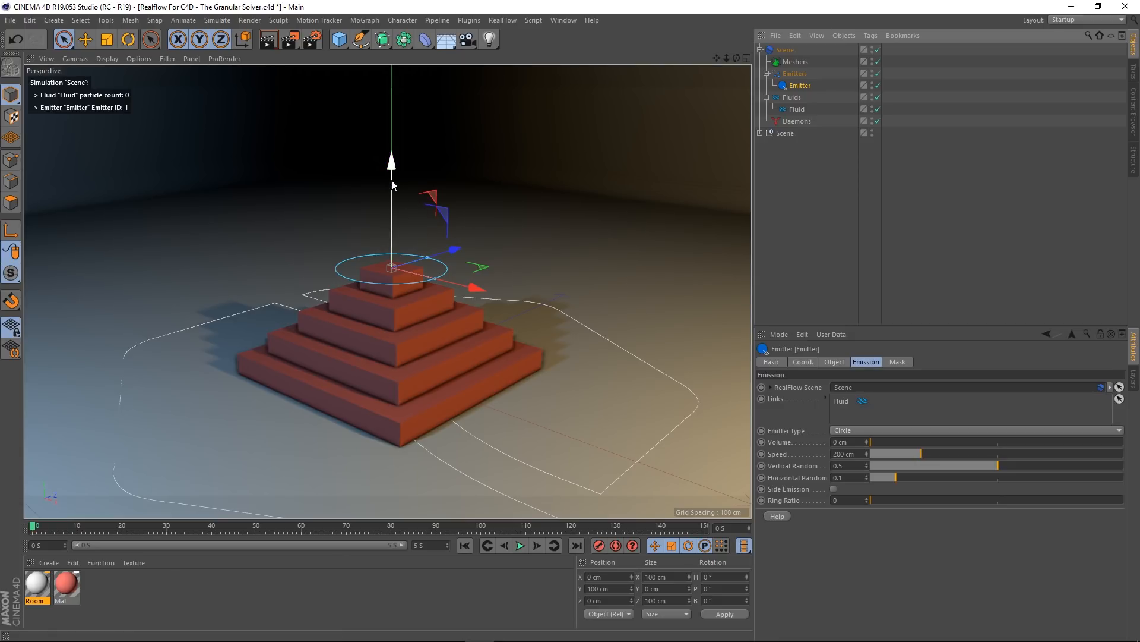
{"action": "left_click_drag", "start_coordinate": [392, 165], "coordinate": [405, 44]}
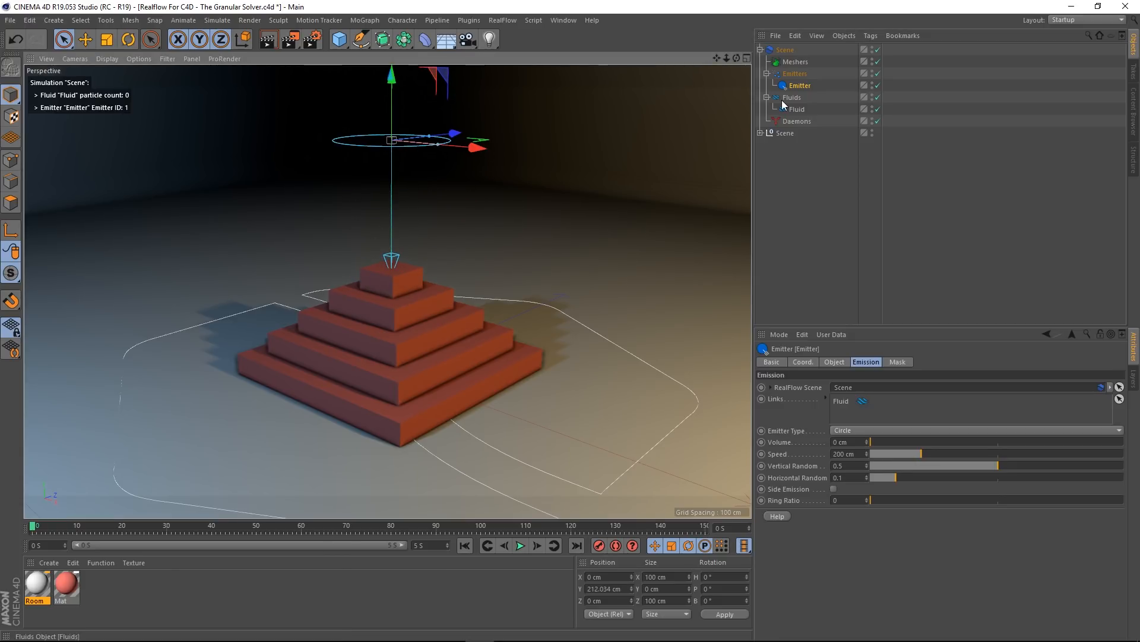
Step: Set the emitter's width and depth to 50 cm and raise it to a Y position of about 234 cm
{"action": "left_click", "coordinate": [809, 362]}
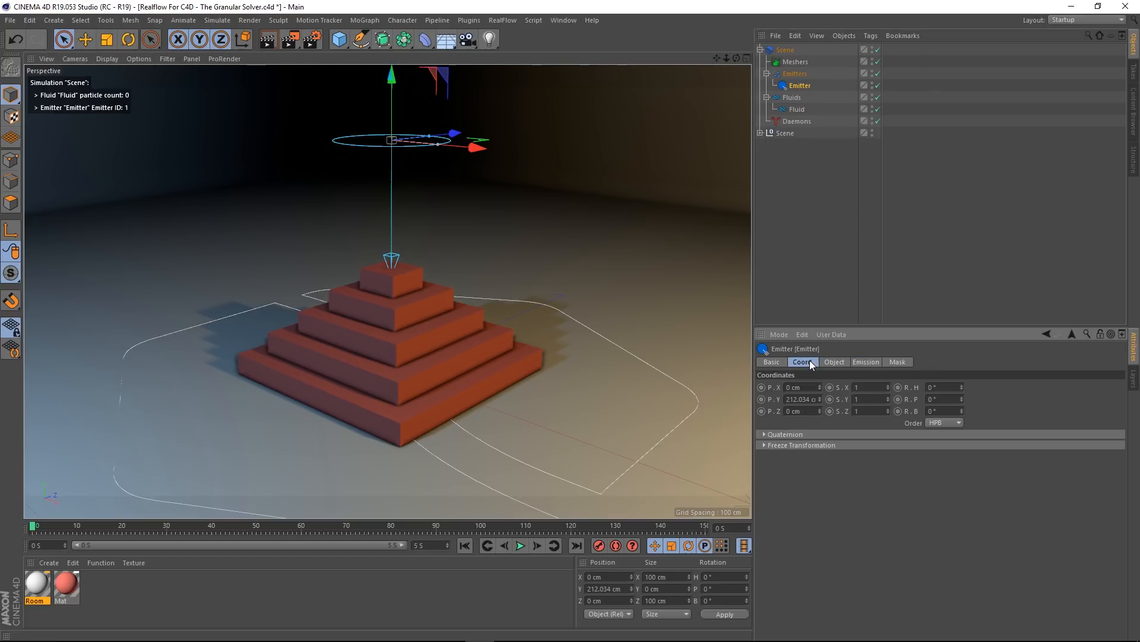
{"action": "left_click", "coordinate": [835, 363]}
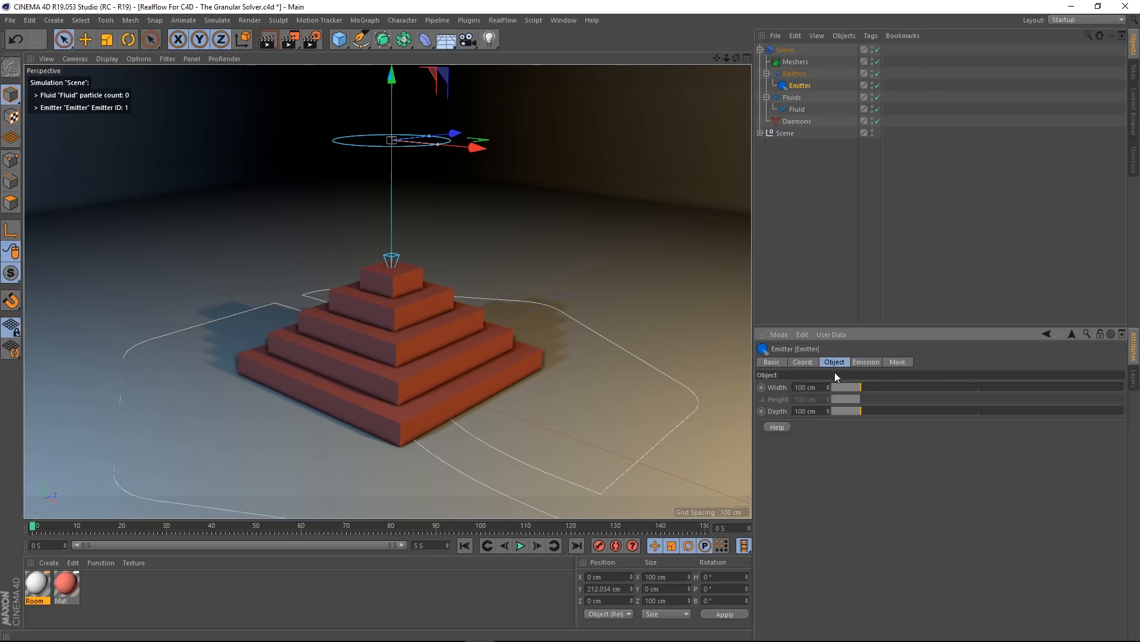
{"action": "left_click", "coordinate": [823, 388]}
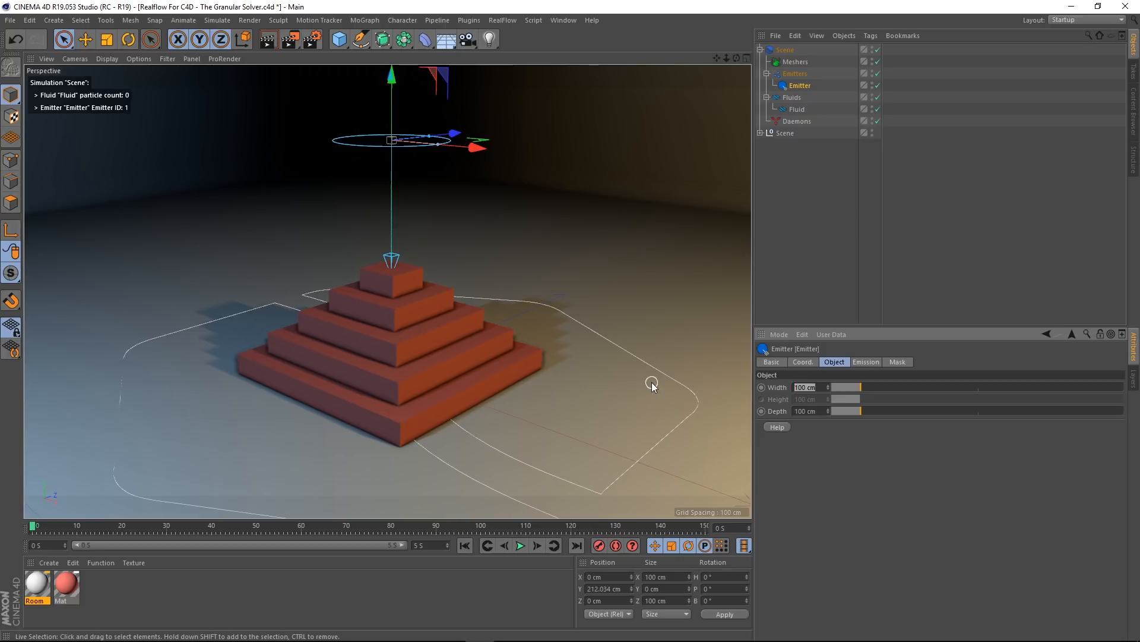
{"action": "type", "text": "50"}
{"action": "key", "text": "Tab"}
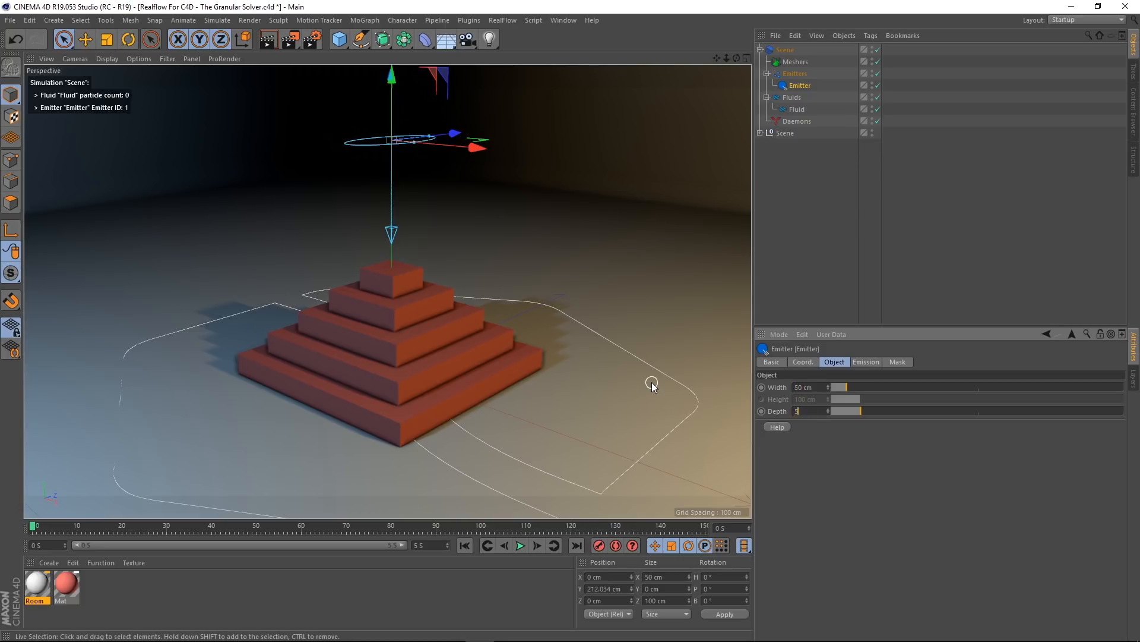
{"action": "key", "text": "Return"}
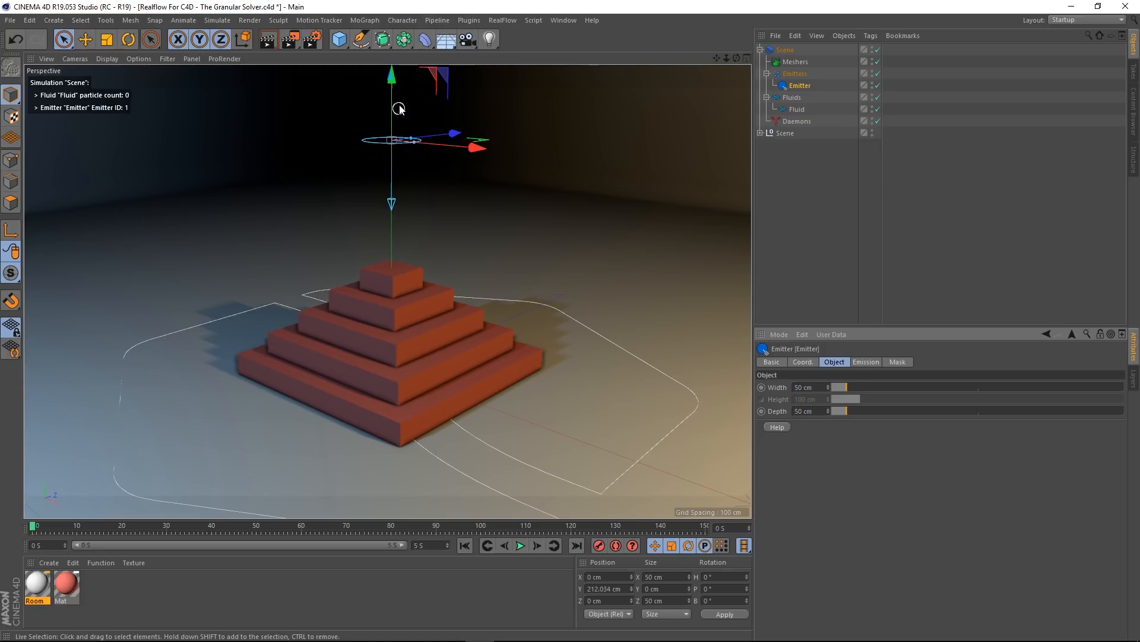
{"action": "left_click_drag", "start_coordinate": [394, 113], "coordinate": [396, 87]}
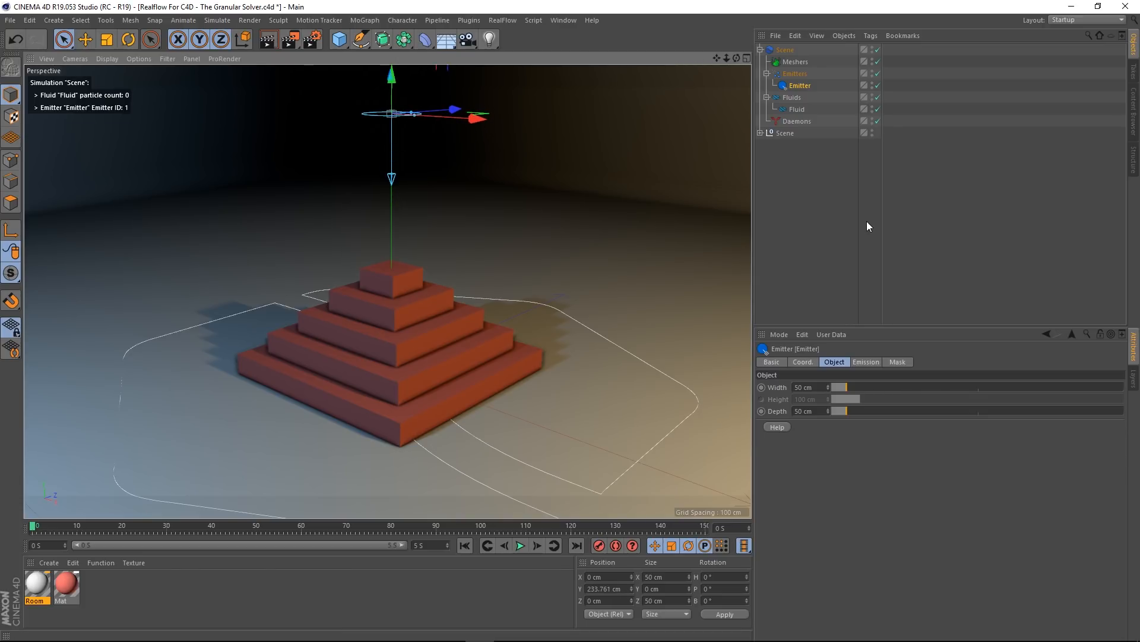
Step: Play the simulation to preview the particles leaving the emitter, stop it and return to the first frame
{"action": "left_click", "coordinate": [520, 546]}
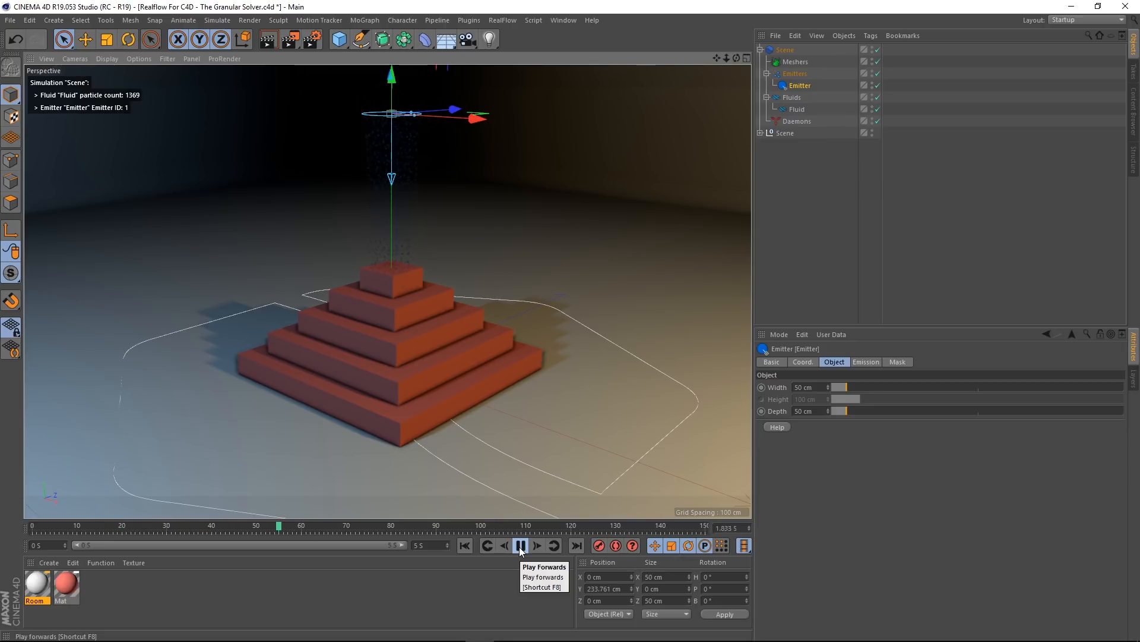
{"action": "left_click", "coordinate": [520, 546]}
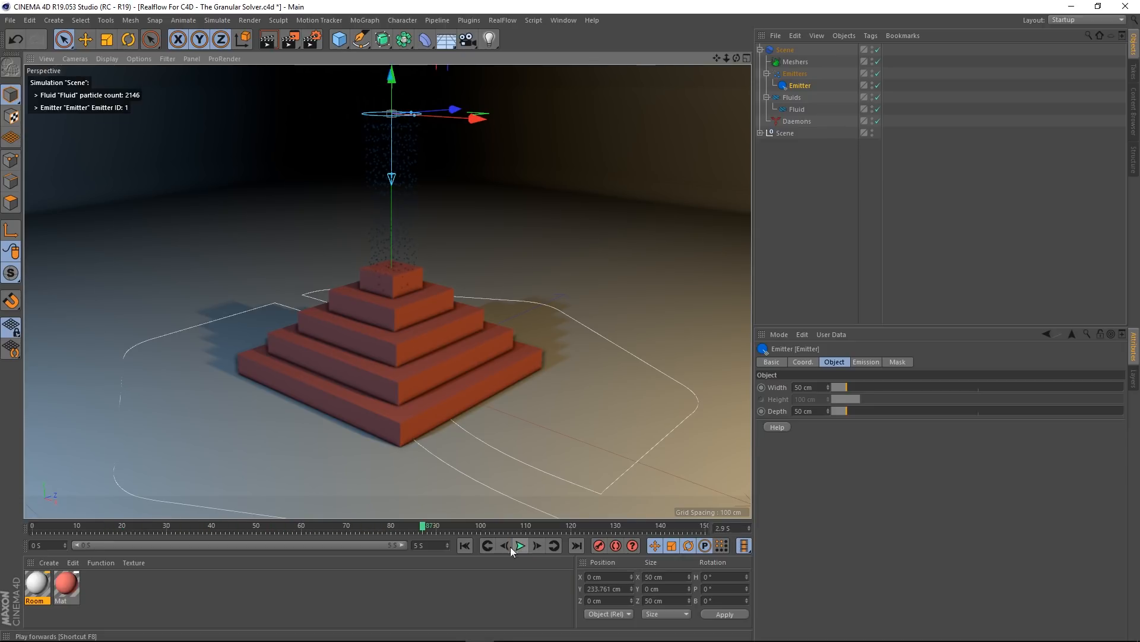
{"action": "left_click", "coordinate": [464, 545]}
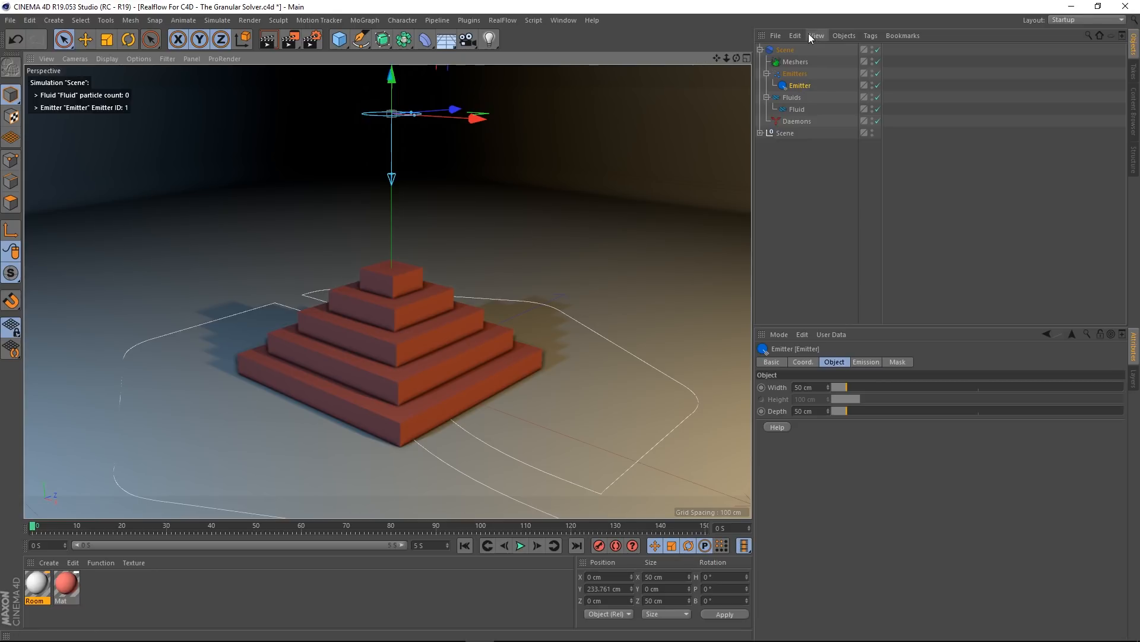
Step: Remove the two darkest blue knots from the Fluid's particle color gradient and set the particle display size to 7
{"action": "left_click", "coordinate": [795, 96]}
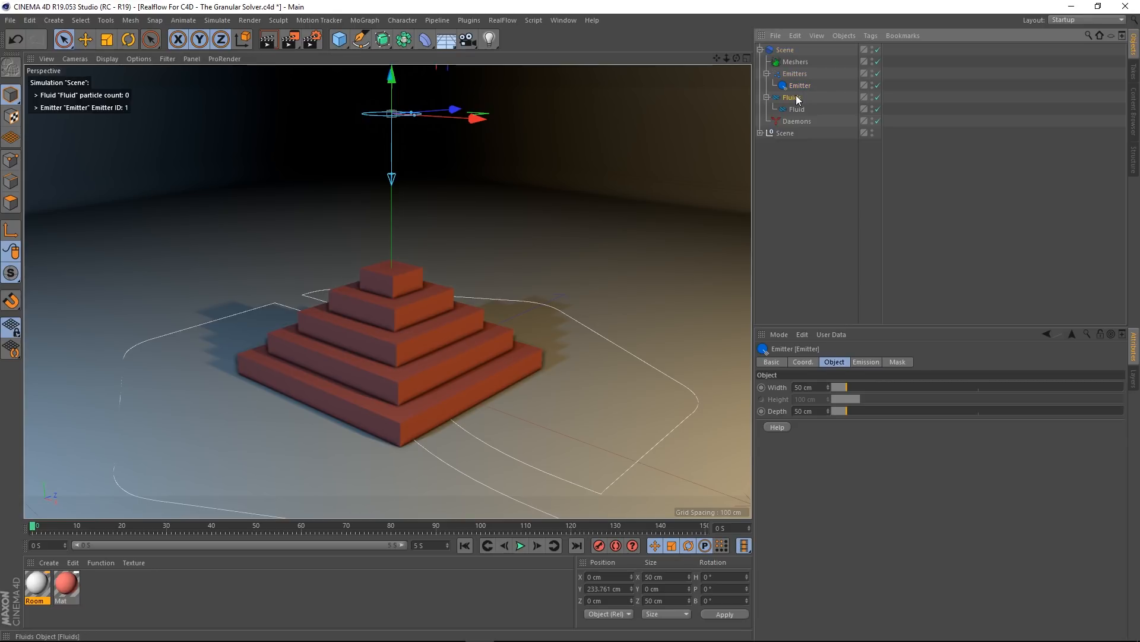
{"action": "left_click", "coordinate": [797, 109]}
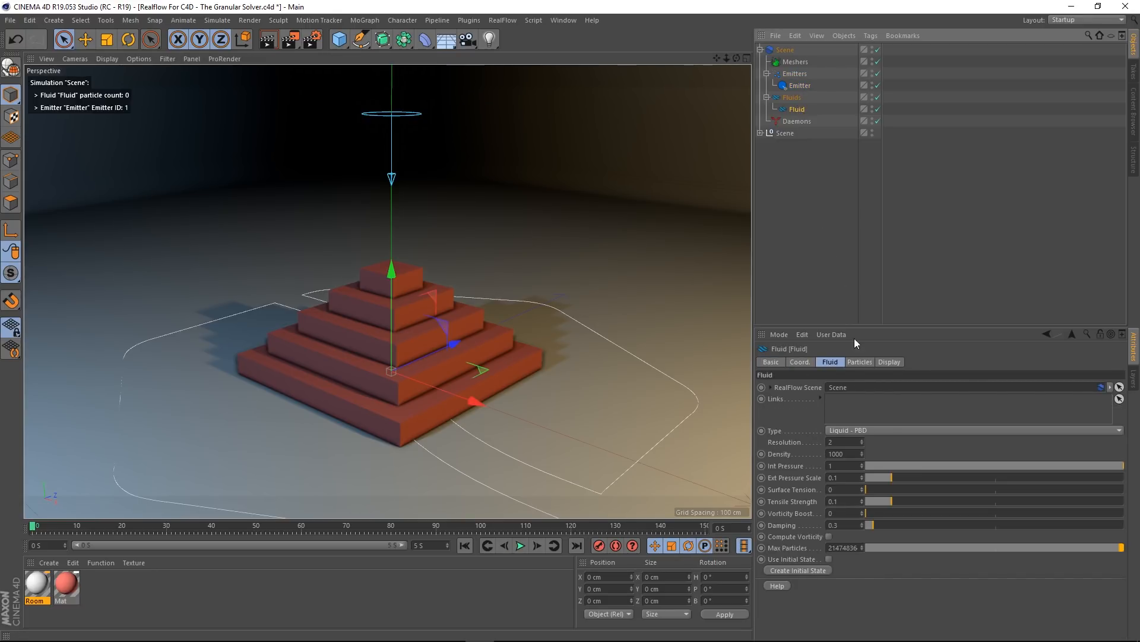
{"action": "left_click", "coordinate": [889, 362]}
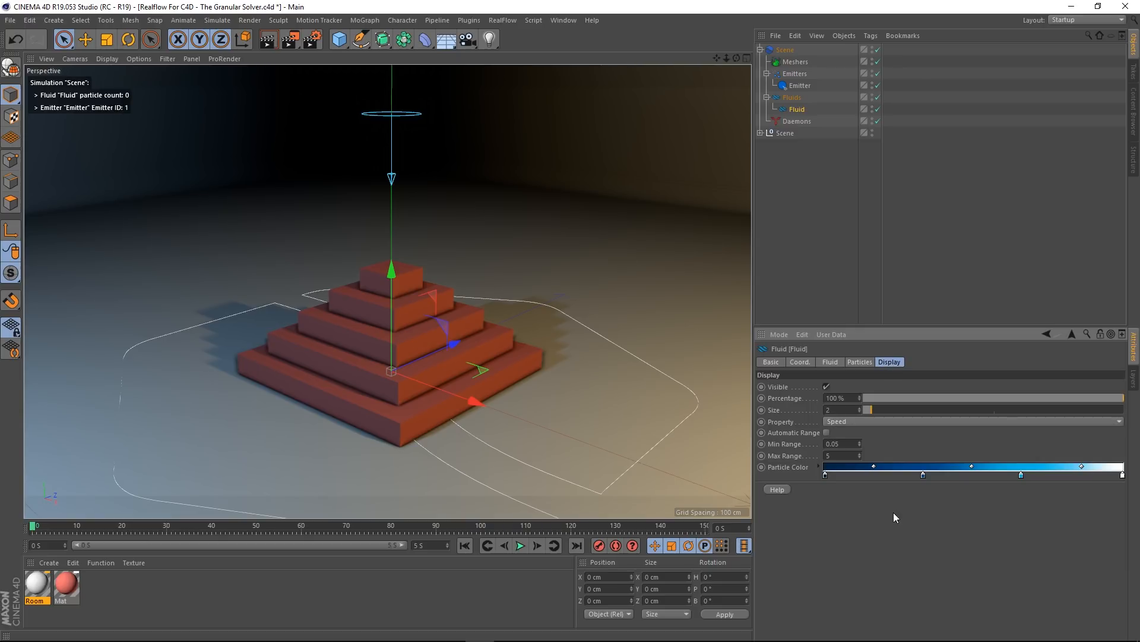
{"action": "left_click_drag", "start_coordinate": [824, 475], "coordinate": [818, 518]}
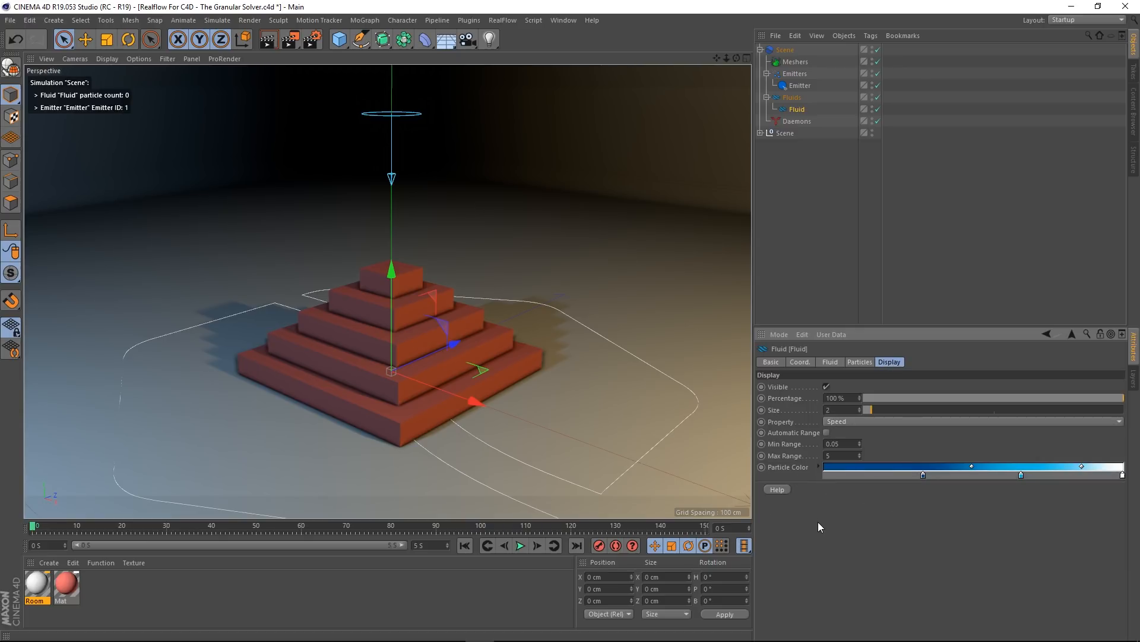
{"action": "left_click_drag", "start_coordinate": [925, 476], "coordinate": [925, 510]}
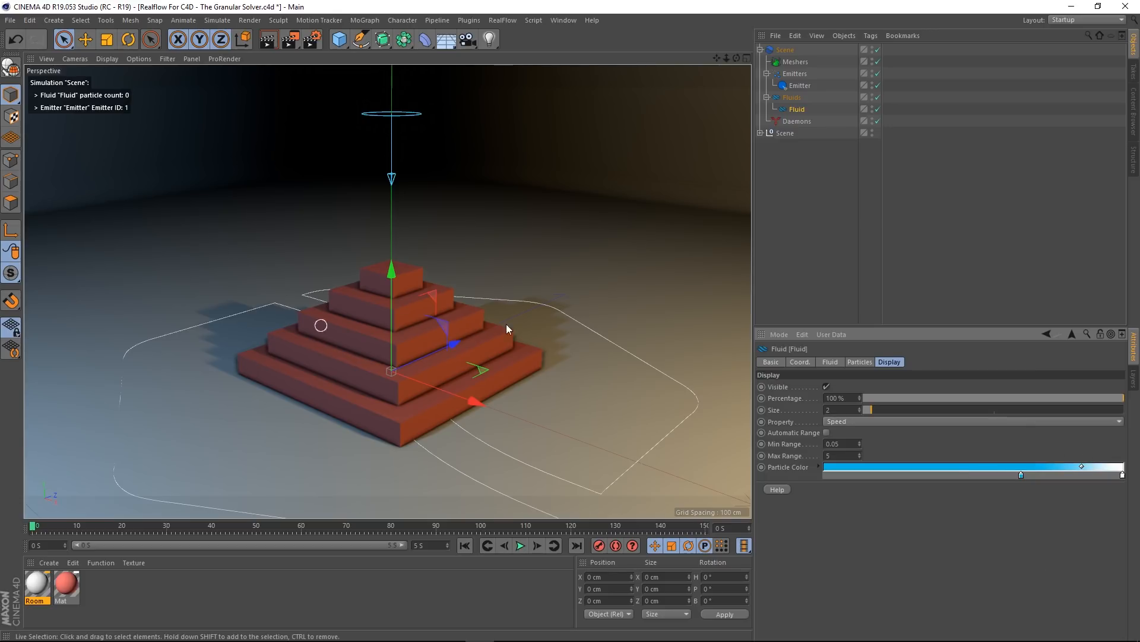
{"action": "left_click", "coordinate": [840, 408]}
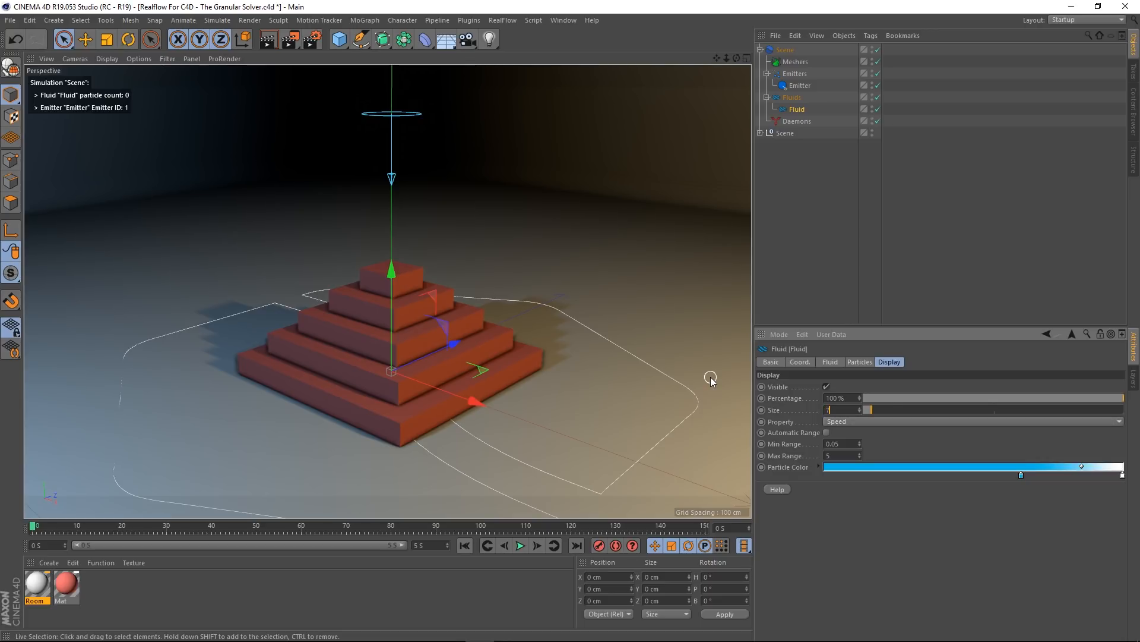
Step: Run the simulation to check the enlarged, lighter particles around the pyramid, and rewind it to the start
{"action": "left_click", "coordinate": [520, 545]}
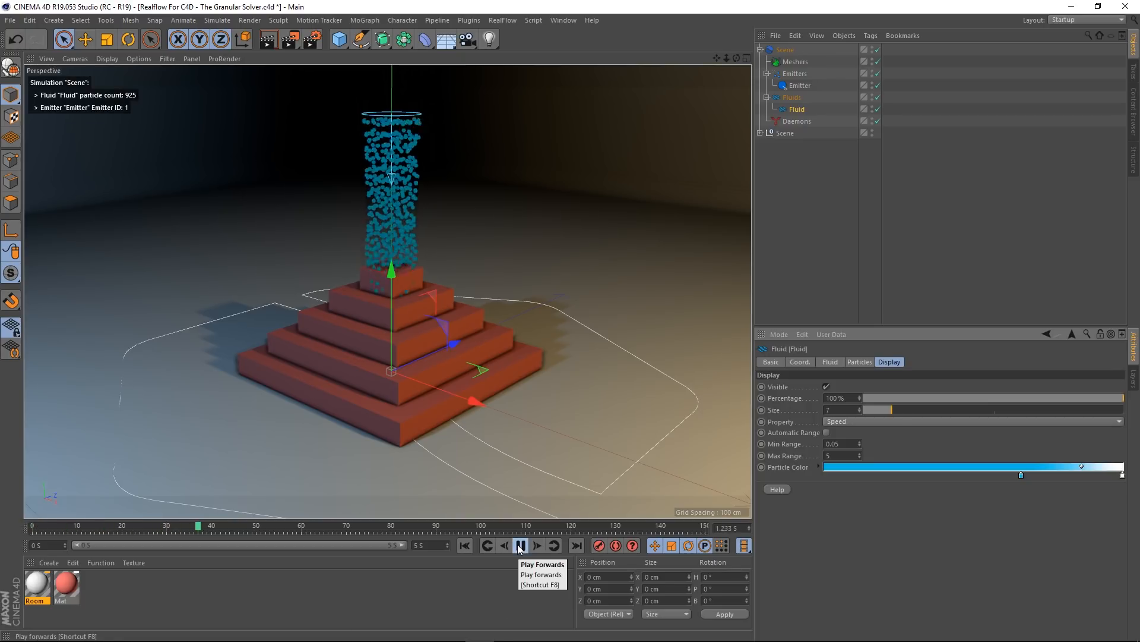
{"action": "left_click", "coordinate": [520, 545]}
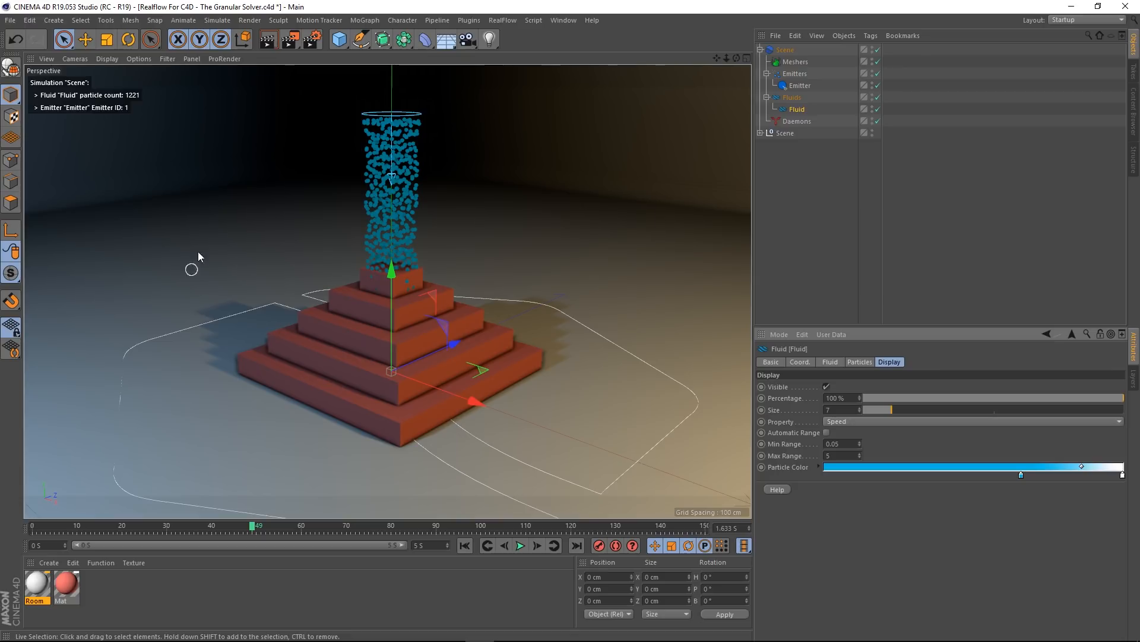
{"action": "left_click", "coordinate": [465, 546]}
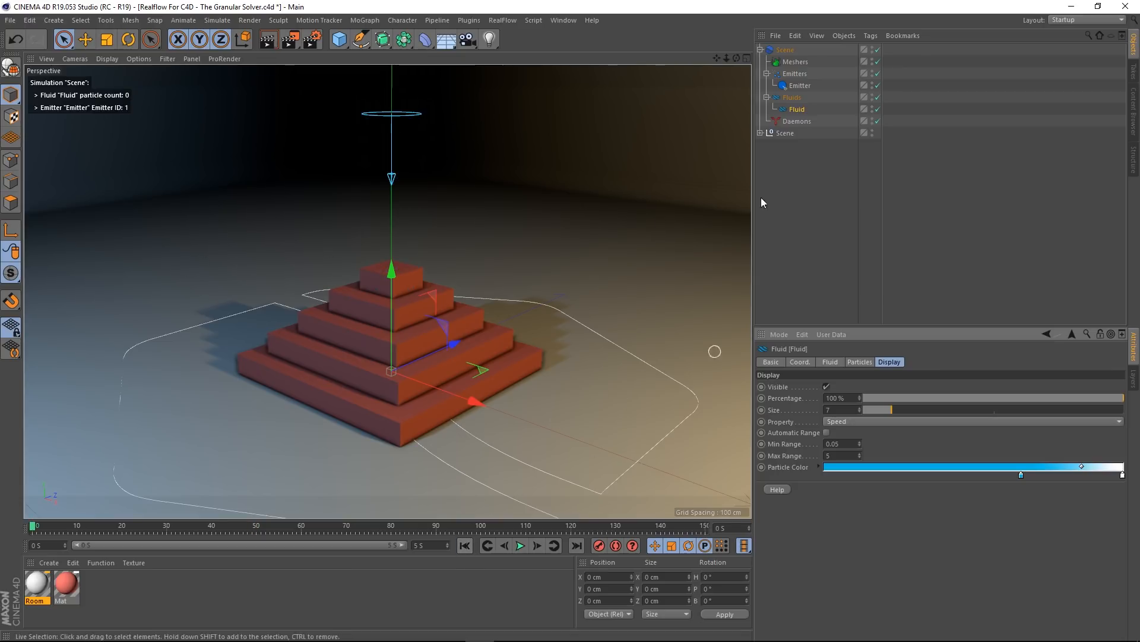
Step: Link the Room's collider tag to the RealFlow Scene and add the Fluid to its links
{"action": "left_click", "coordinate": [761, 133]}
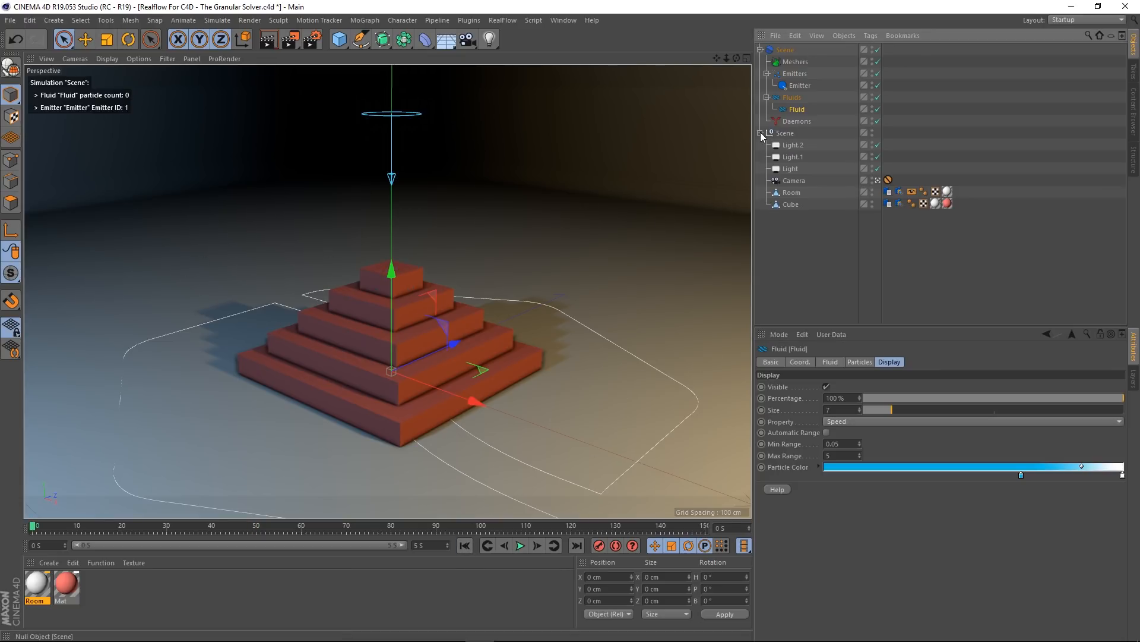
{"action": "left_click", "coordinate": [889, 194]}
{"action": "left_click", "coordinate": [900, 191]}
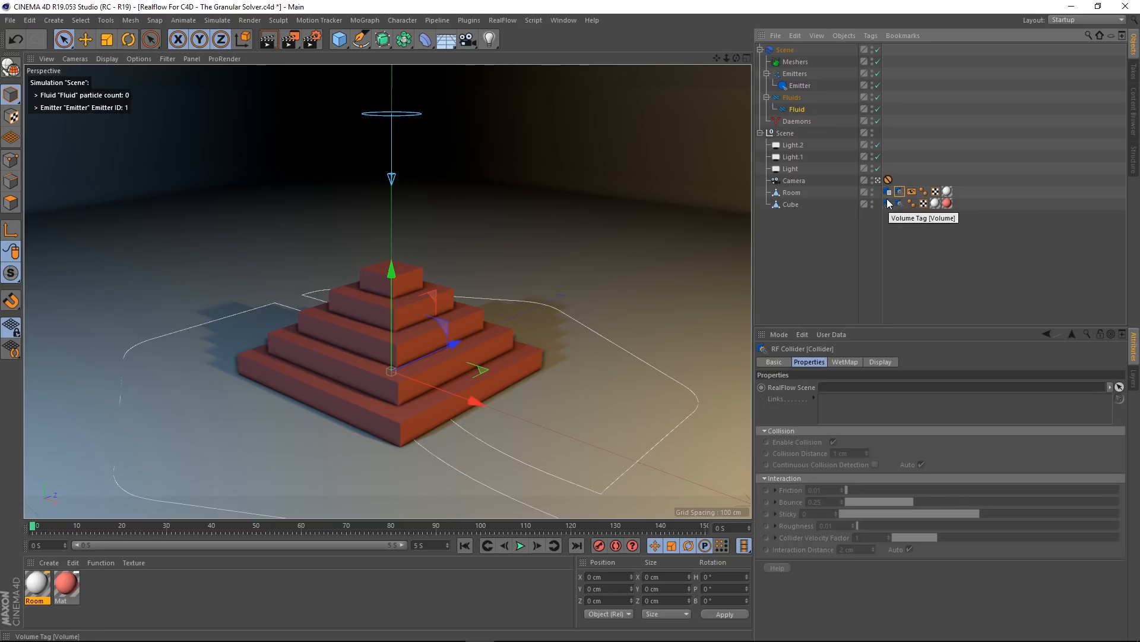
{"action": "left_click", "coordinate": [888, 202]}
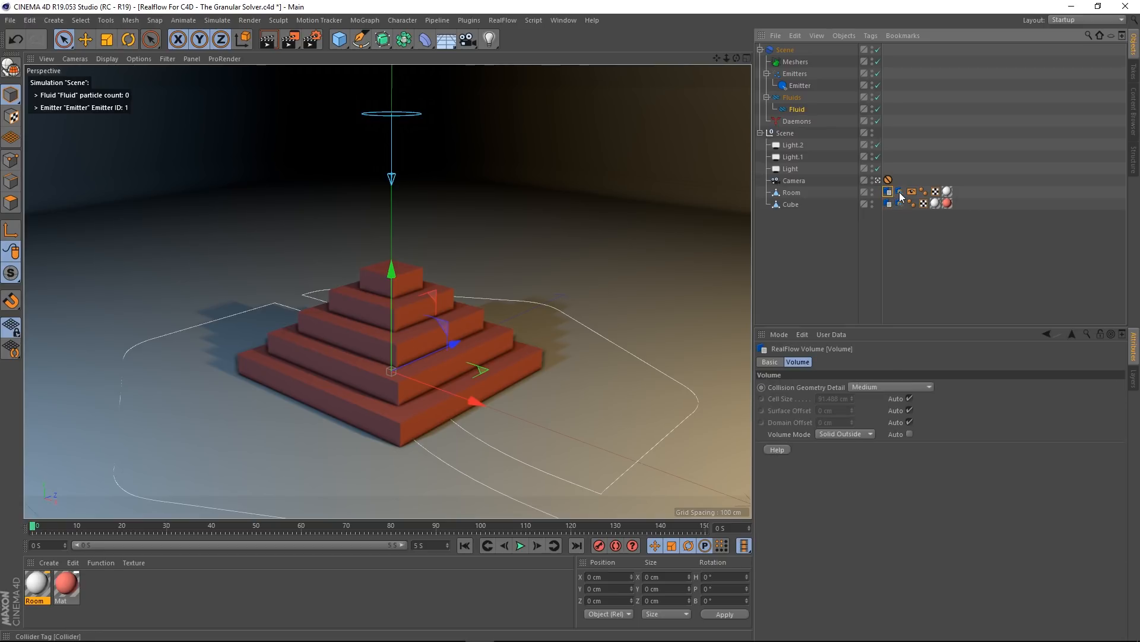
{"action": "left_click", "coordinate": [900, 192]}
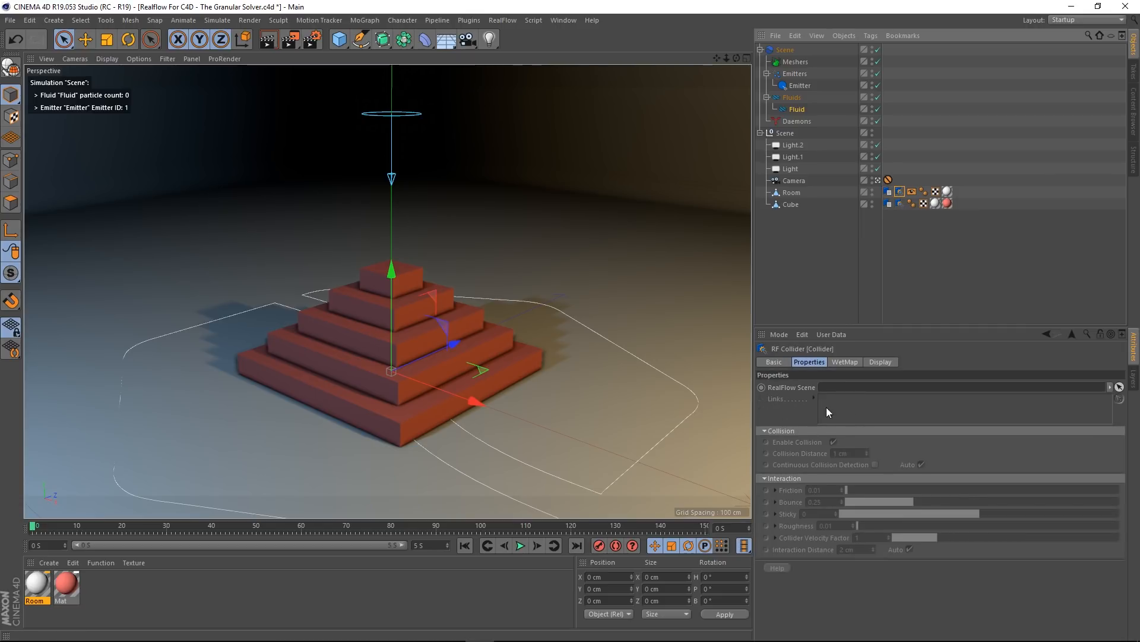
{"action": "left_click_drag", "start_coordinate": [785, 50], "coordinate": [819, 279]}
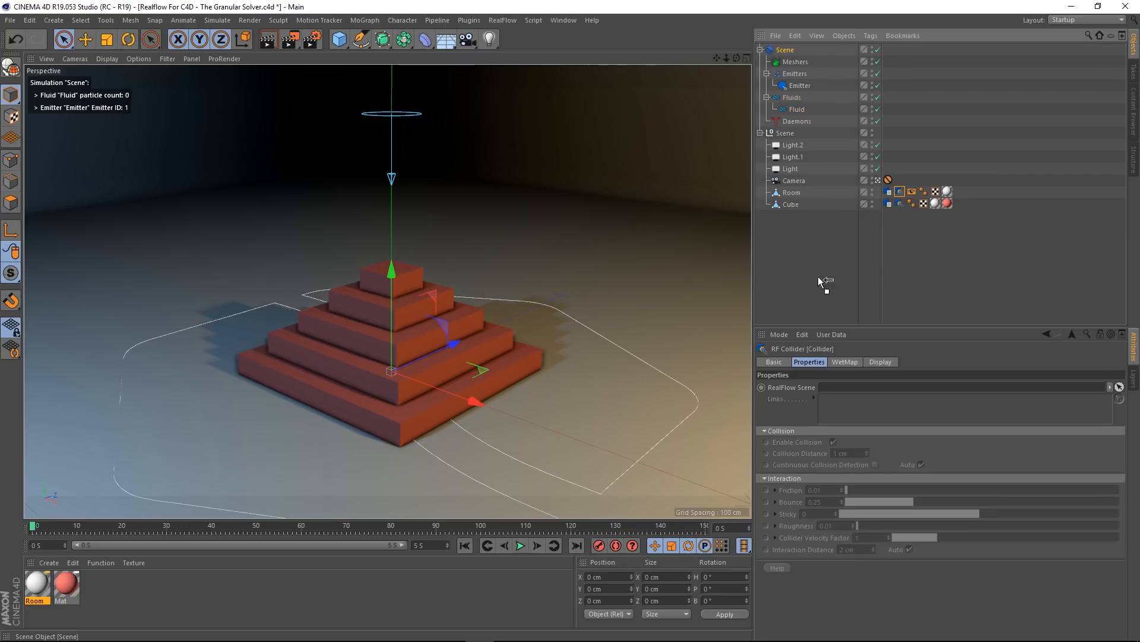
{"action": "left_click_drag", "start_coordinate": [843, 391], "coordinate": [846, 386]}
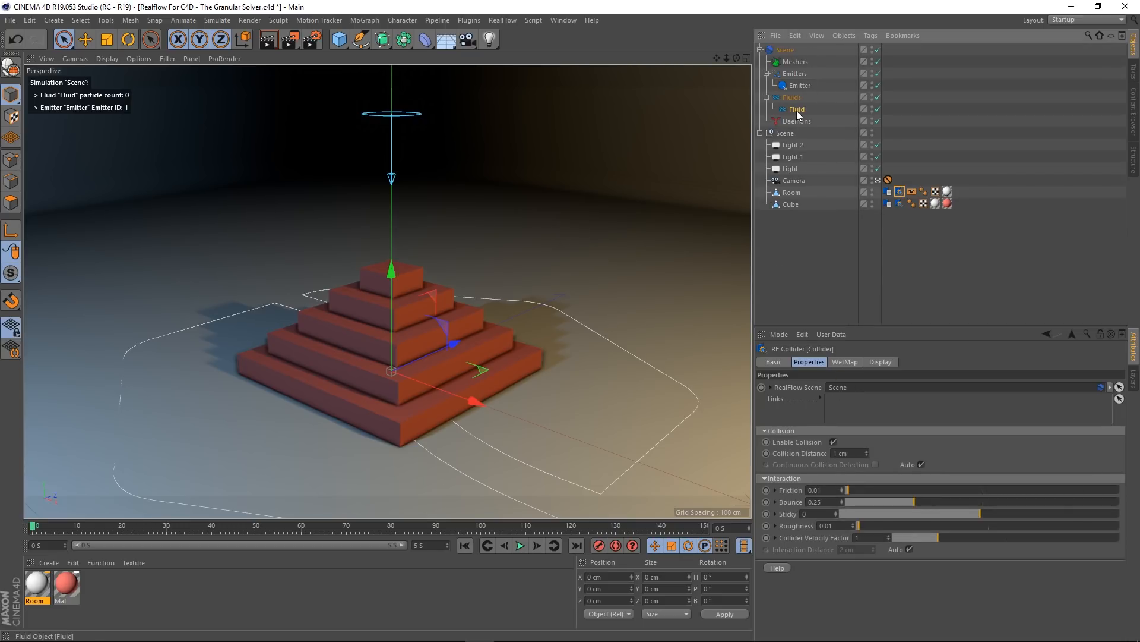
{"action": "left_click_drag", "start_coordinate": [836, 344], "coordinate": [852, 409]}
Step: Play the simulation to check how the particles collide with the room's floor, and rewind to the first frame
{"action": "left_click", "coordinate": [520, 546]}
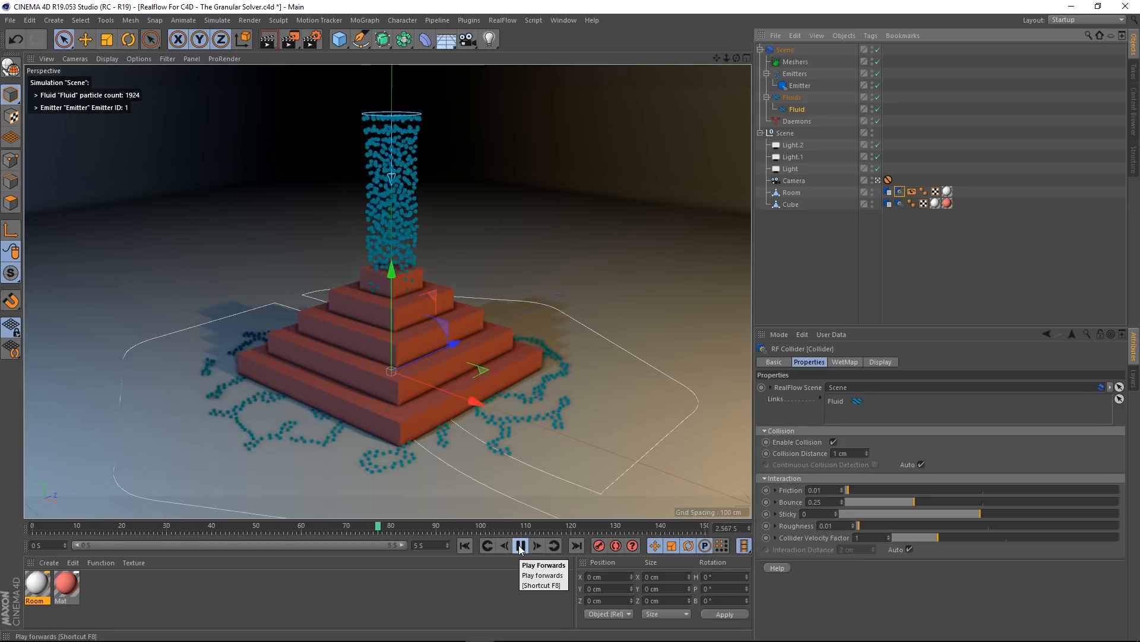
{"action": "left_click", "coordinate": [520, 545]}
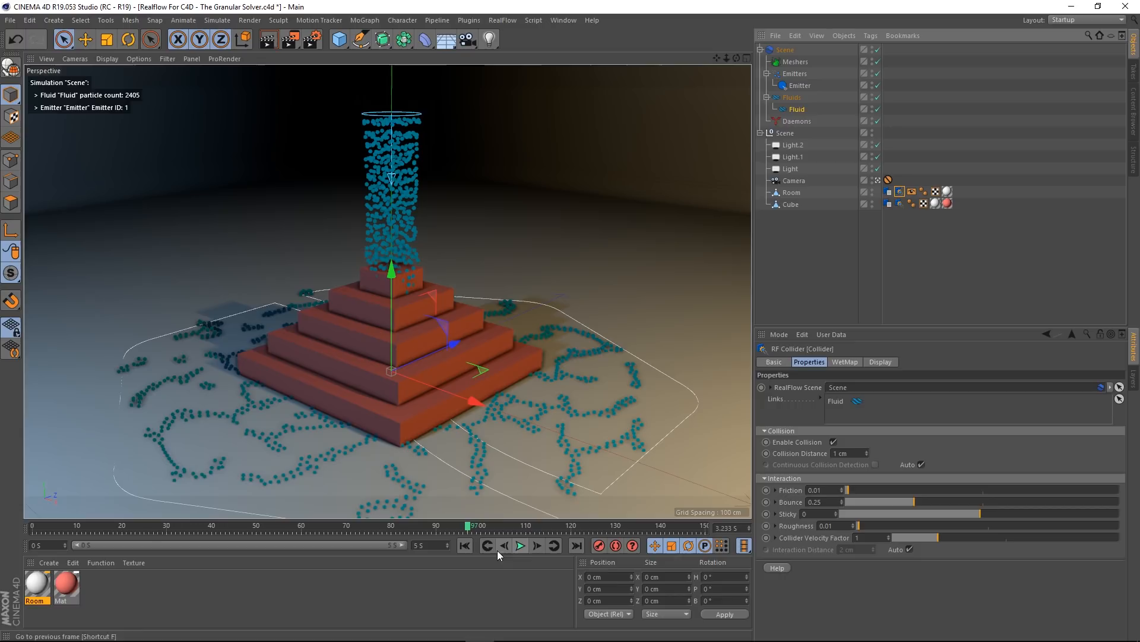
{"action": "left_click", "coordinate": [466, 546]}
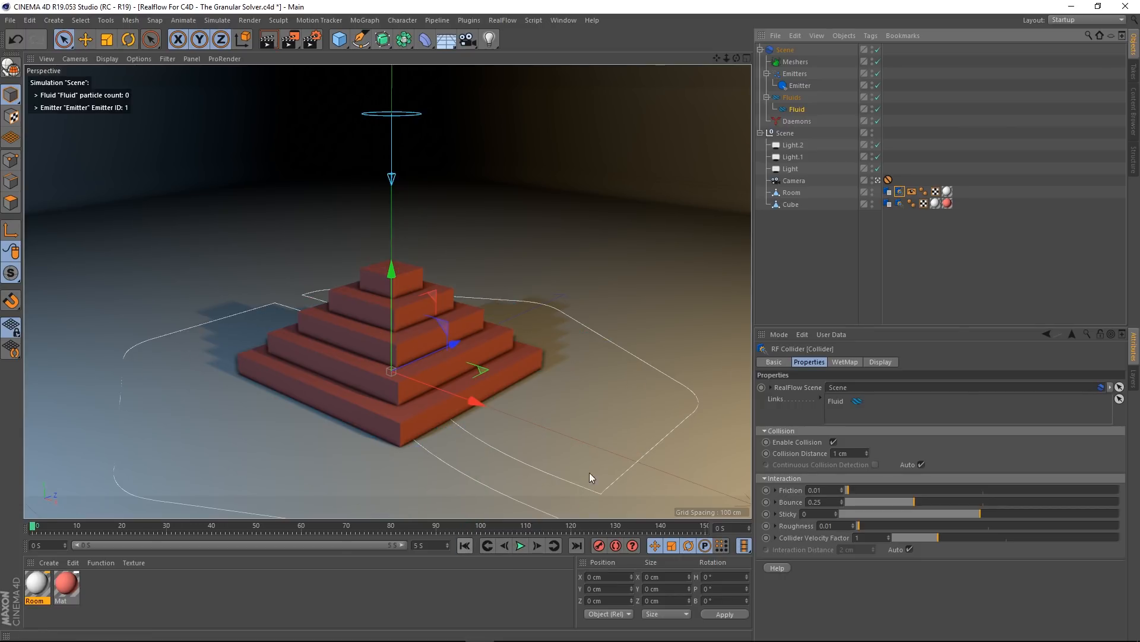
Step: Link the Cube's collider tag to the RealFlow Scene and add the Fluid to its links
{"action": "left_click", "coordinate": [900, 203]}
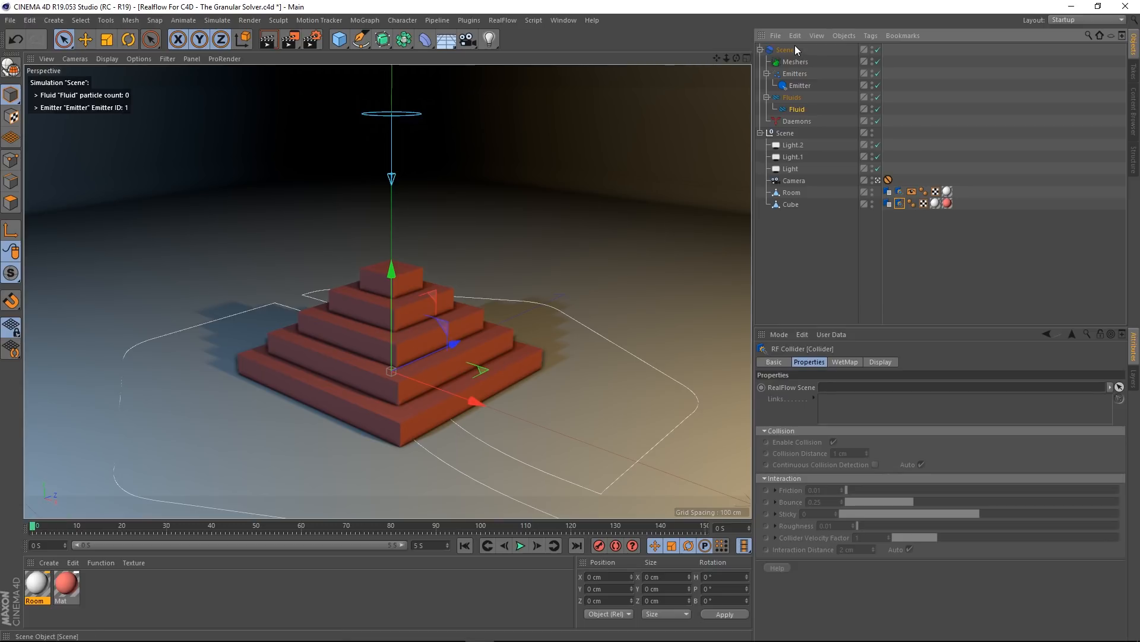
{"action": "left_click_drag", "start_coordinate": [844, 364], "coordinate": [847, 387]}
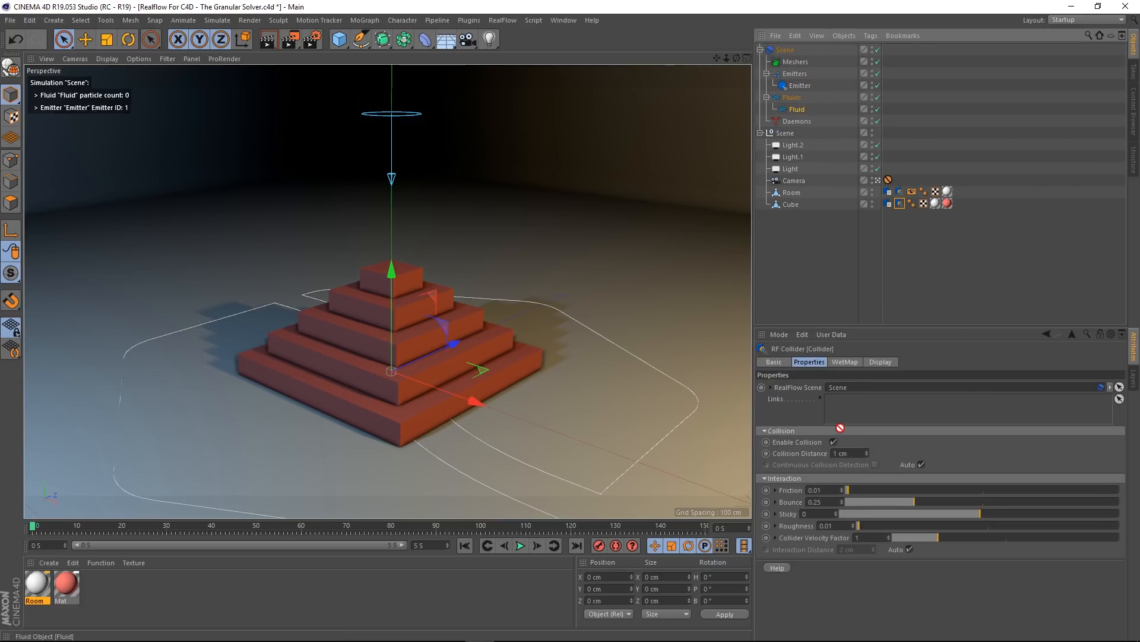
{"action": "left_click_drag", "start_coordinate": [840, 428], "coordinate": [847, 420]}
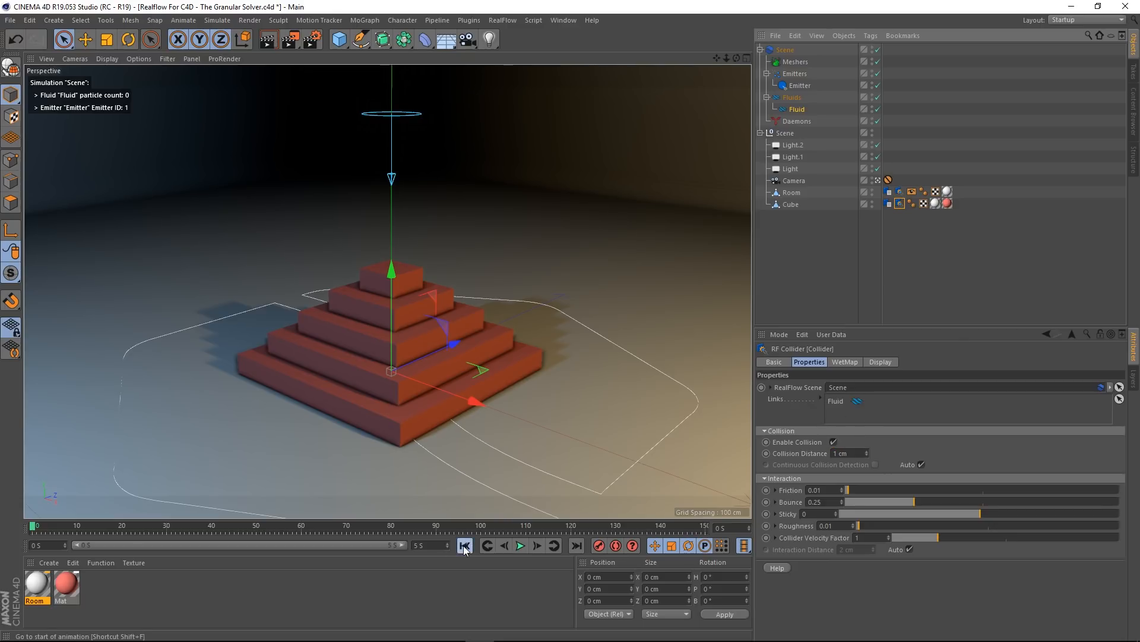
Step: Play the simulation, collapse the null Scene group and move it above the RealFlow Scene, and rewind to the start
{"action": "left_click", "coordinate": [522, 545]}
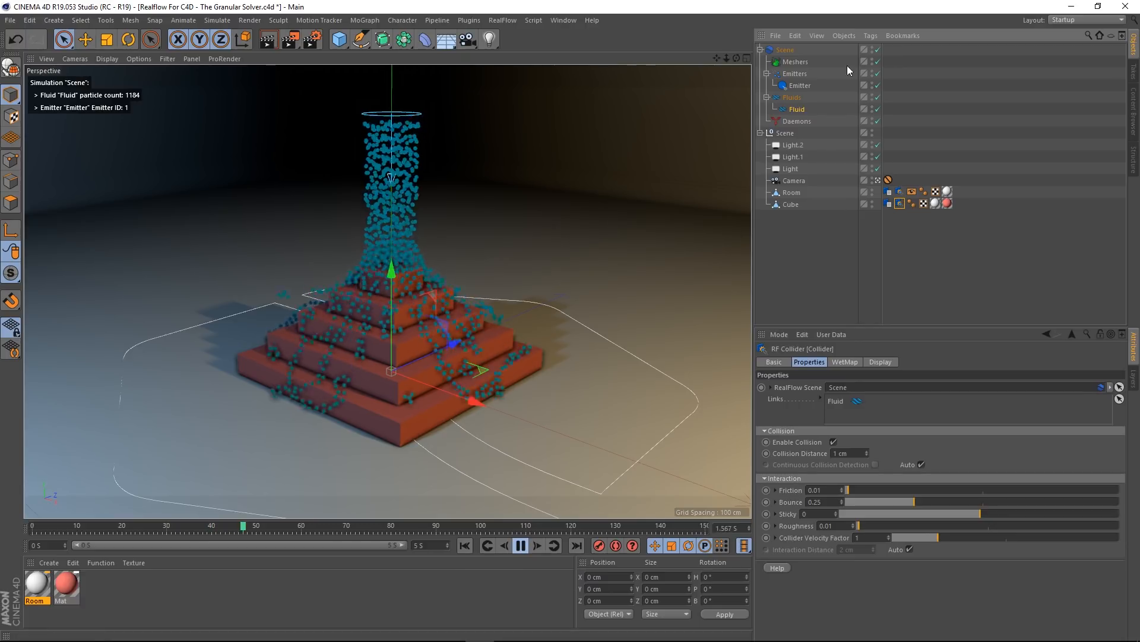
{"action": "left_click", "coordinate": [760, 132]}
{"action": "left_click_drag", "start_coordinate": [784, 132], "coordinate": [786, 45]}
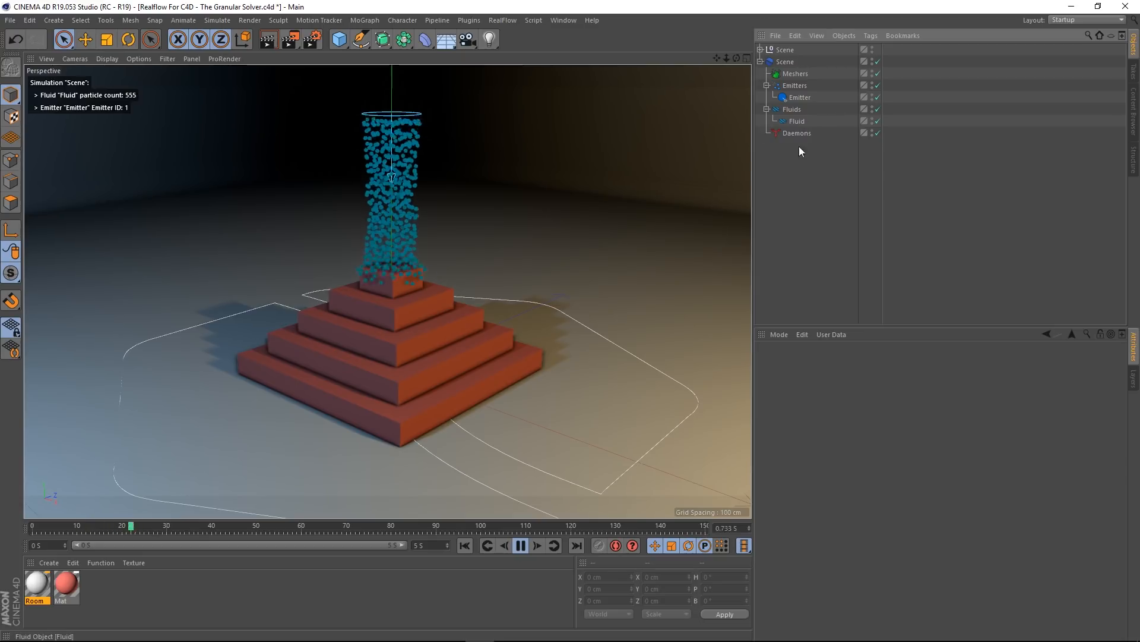
{"action": "left_click", "coordinate": [520, 545]}
{"action": "left_click", "coordinate": [465, 546]}
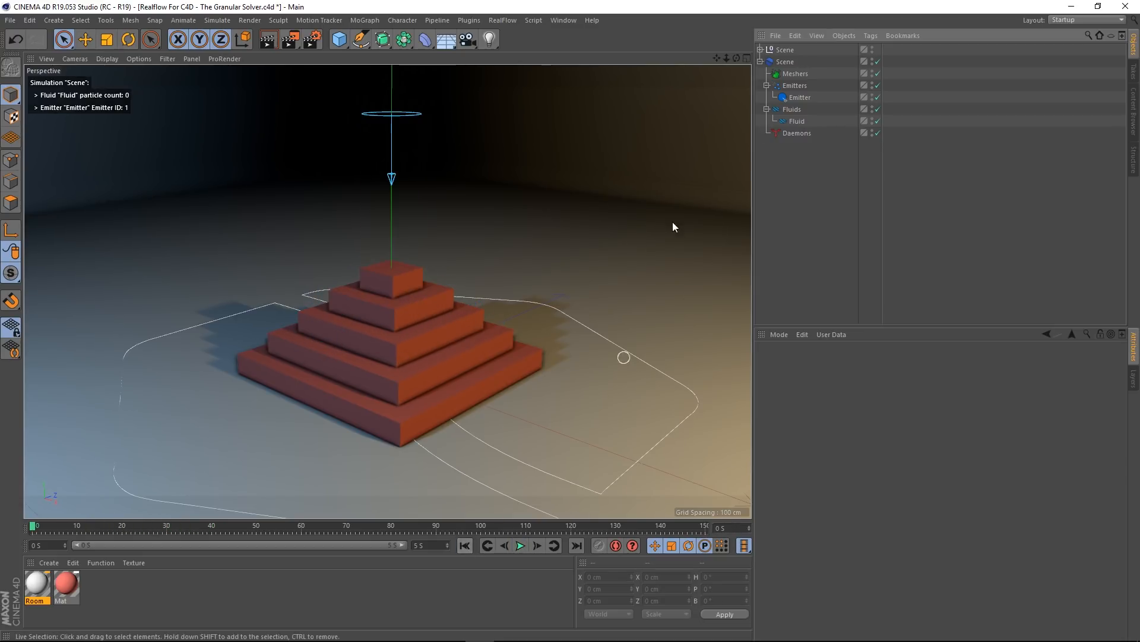
Step: Enable GPU use in the RealFlow Scene's solver settings with the GeForce GTX 970 as the device
{"action": "left_click", "coordinate": [783, 62]}
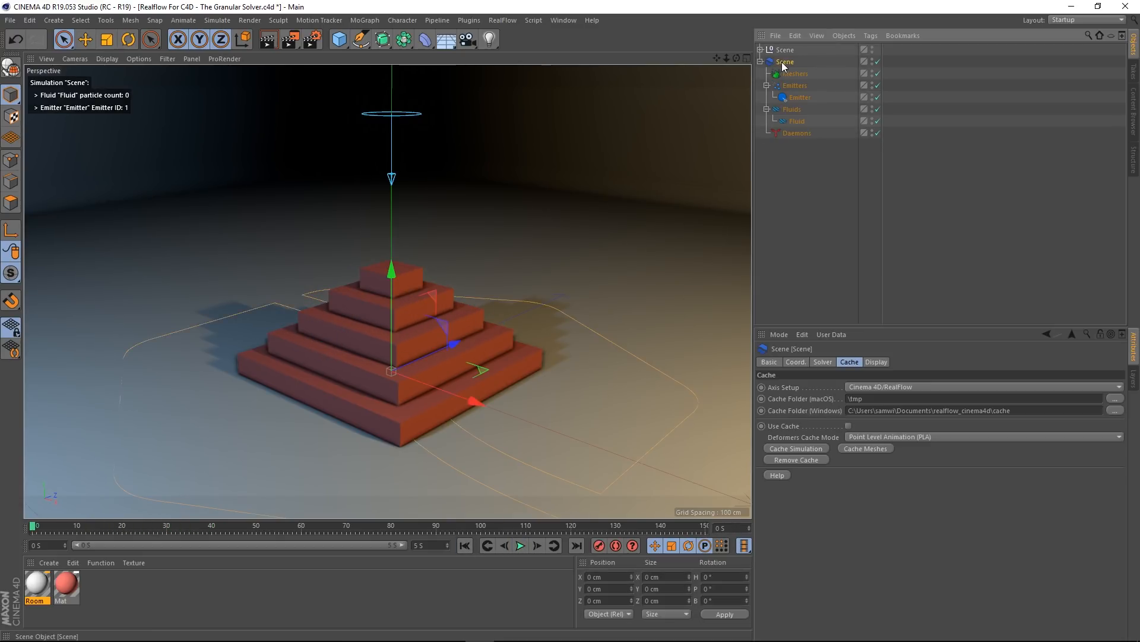
{"action": "left_click", "coordinate": [822, 361]}
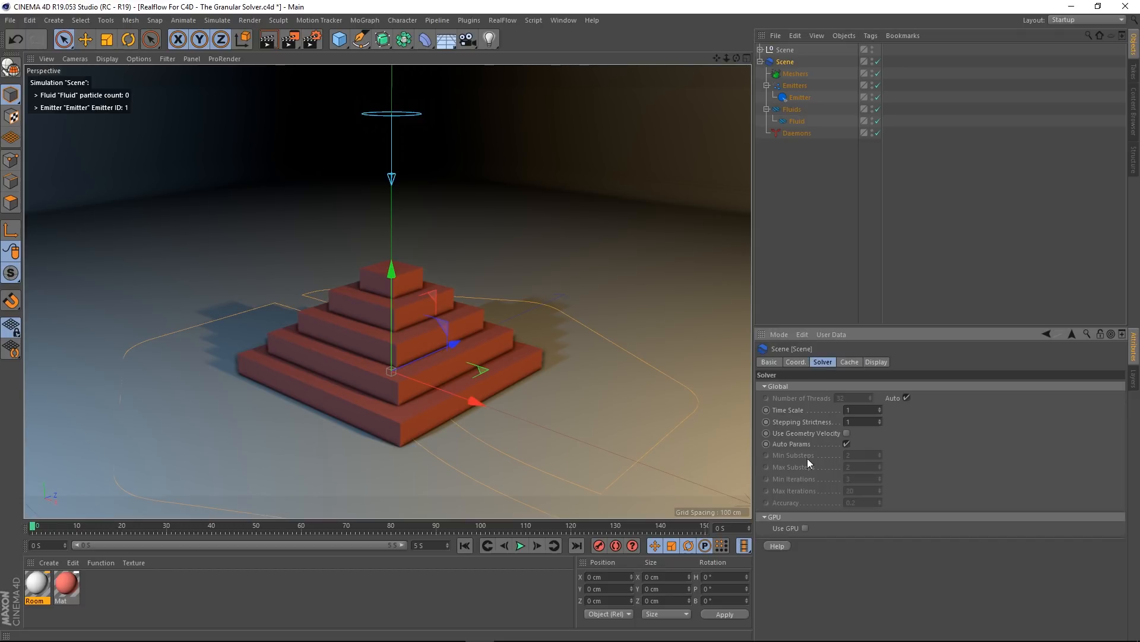
{"action": "left_click", "coordinate": [805, 528]}
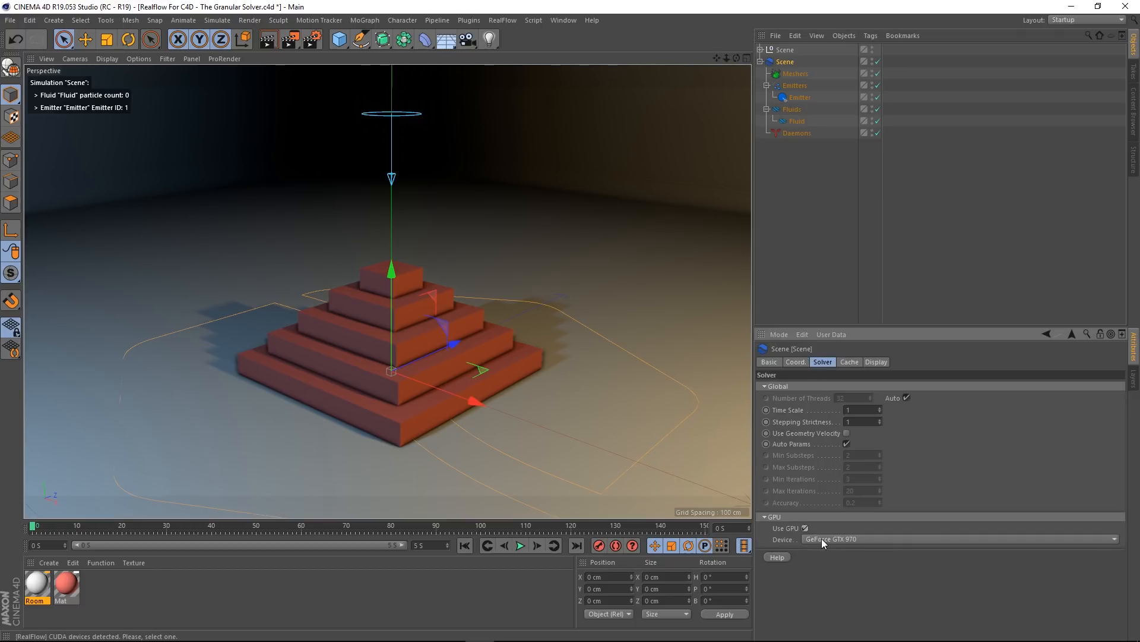
{"action": "left_click", "coordinate": [822, 539]}
{"action": "left_click", "coordinate": [831, 547]}
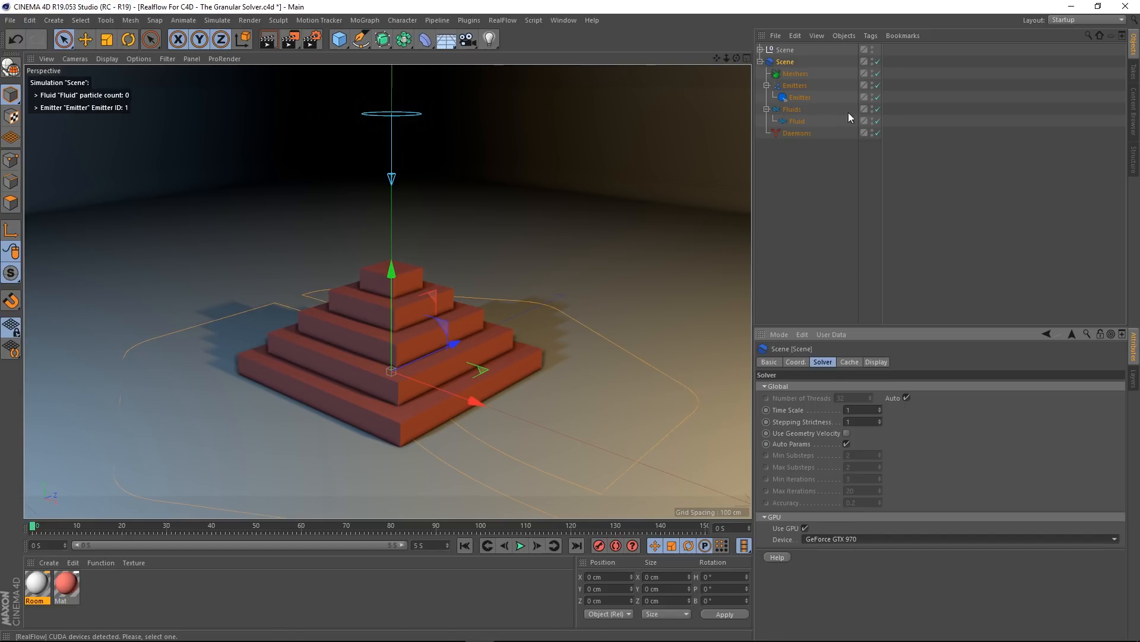
{"action": "left_click", "coordinate": [830, 207]}
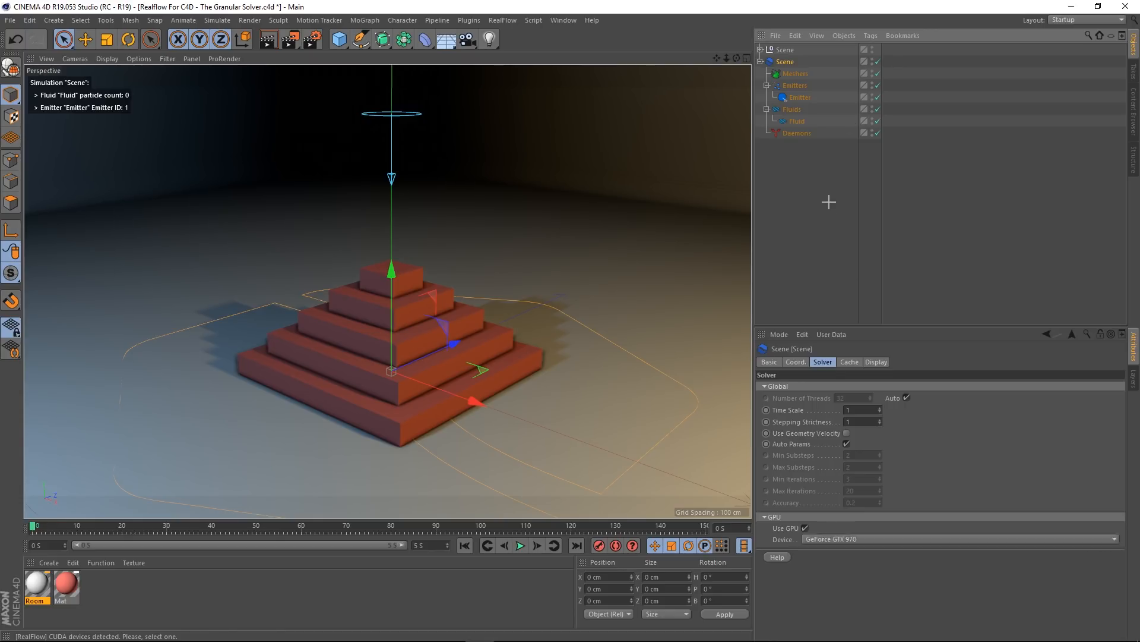
Step: Play the simulation to check its performance with GPU solving, and rewind to the first frame
{"action": "left_click", "coordinate": [520, 545]}
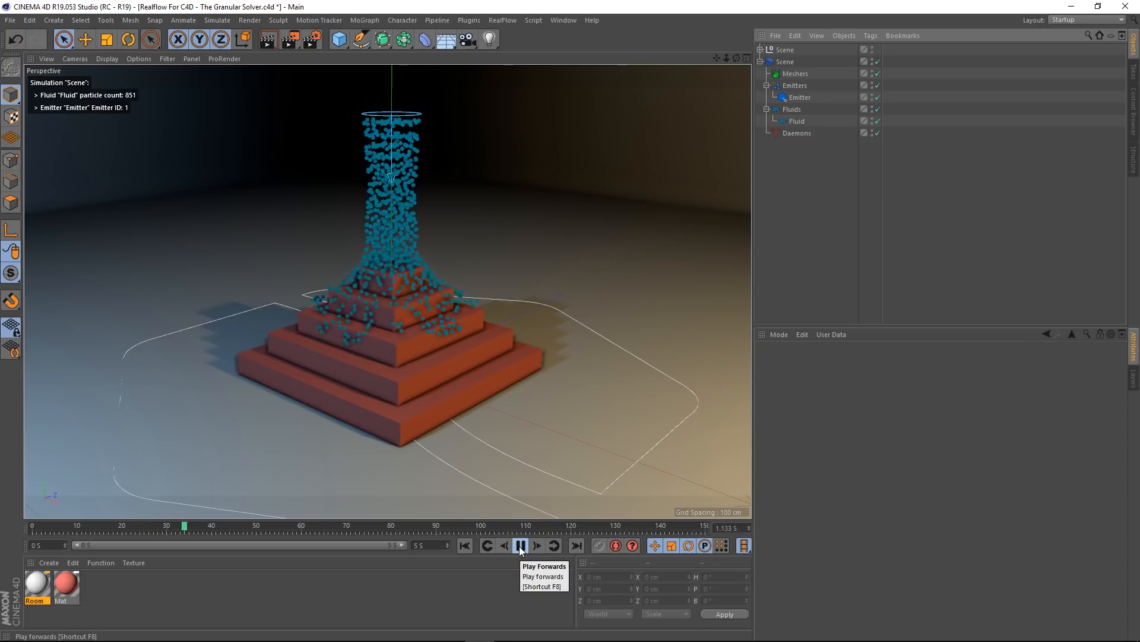
{"action": "left_click", "coordinate": [520, 545]}
{"action": "left_click", "coordinate": [468, 544]}
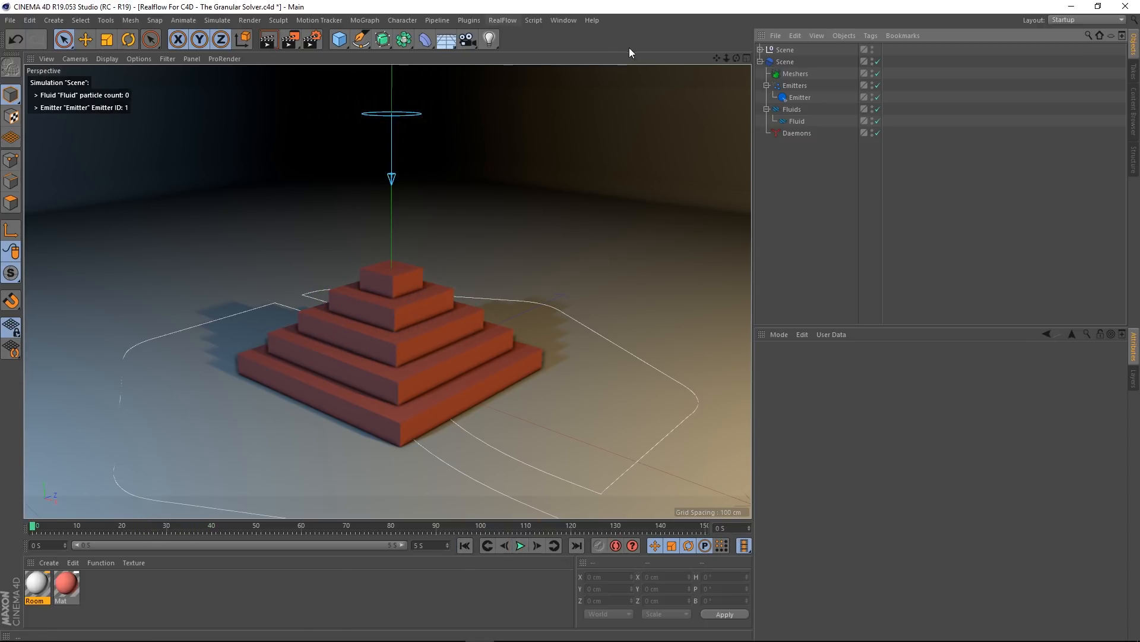
Step: Add a Gravity daemon to the RealFlow Scene
{"action": "left_click", "coordinate": [496, 20]}
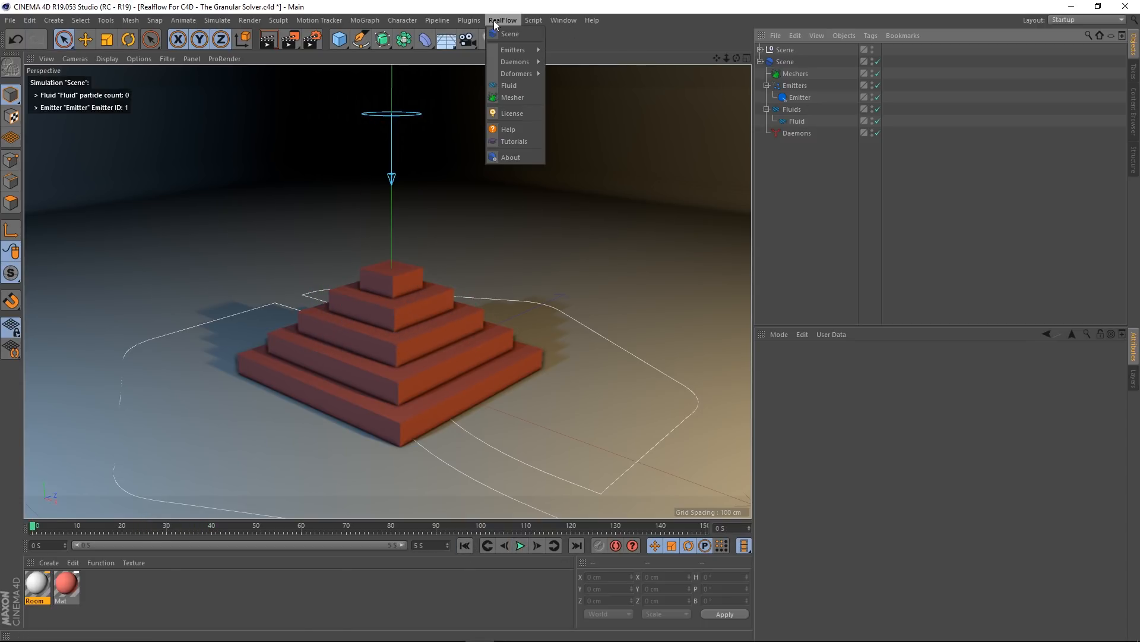
{"action": "mouse_move", "coordinate": [508, 62]}
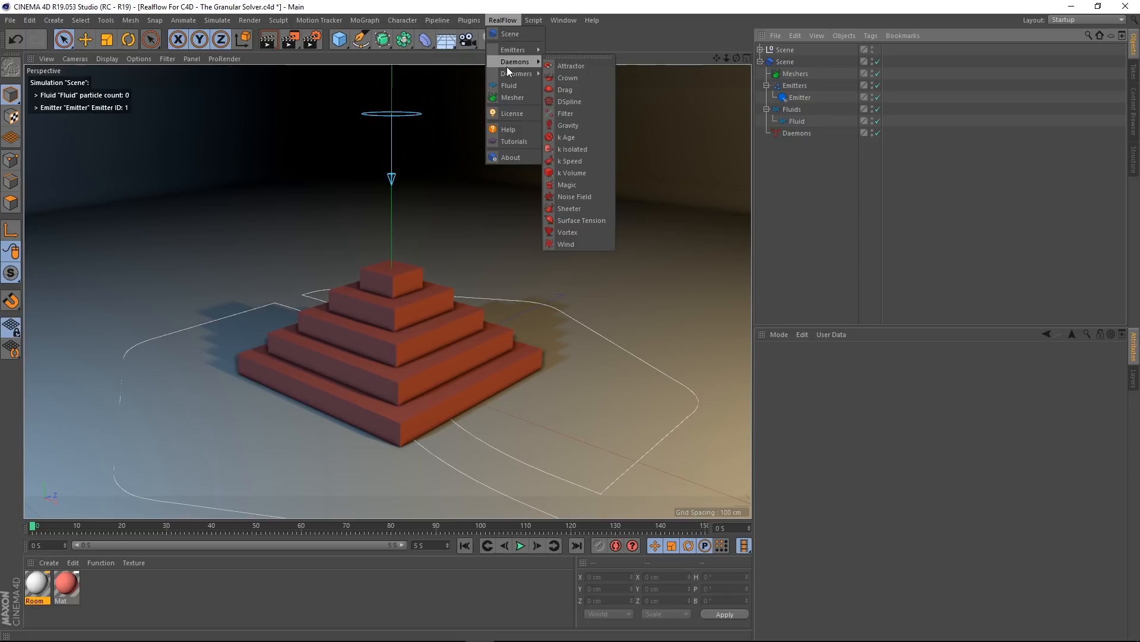
{"action": "left_click", "coordinate": [571, 126]}
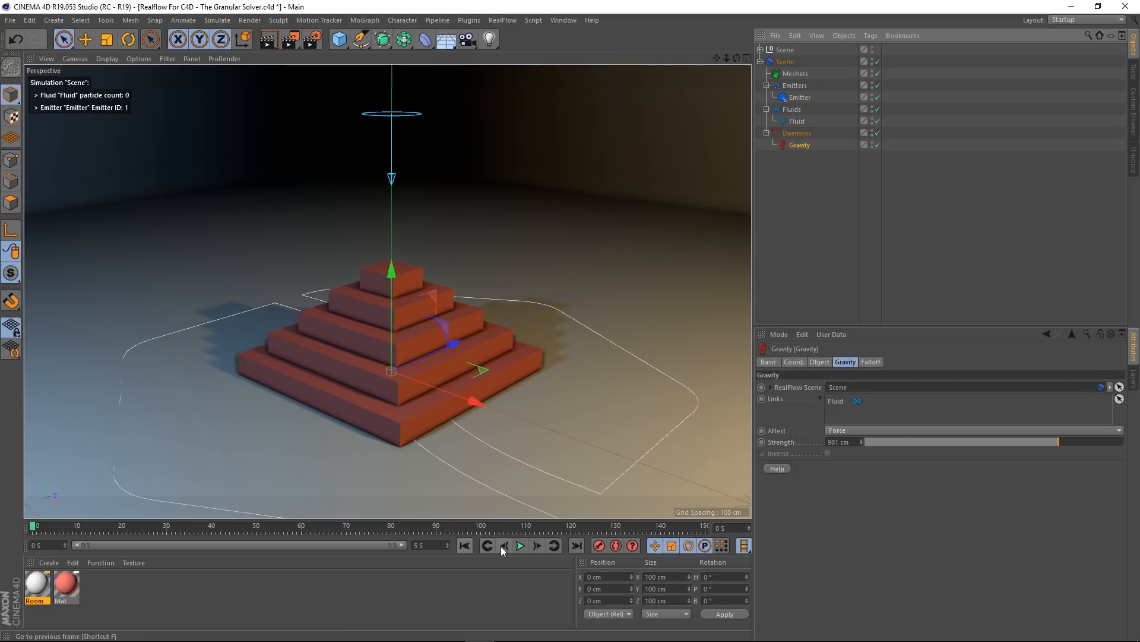
Step: Play the simulation to check how gravity affects the falling particles, and rewind to the start
{"action": "left_click", "coordinate": [521, 546]}
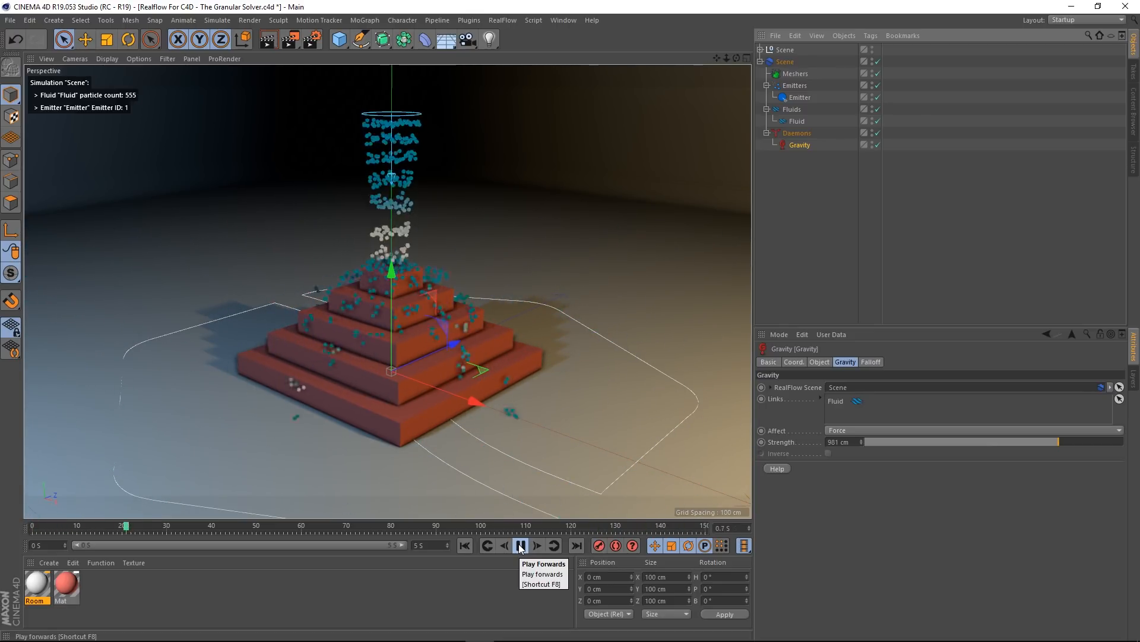
{"action": "left_click", "coordinate": [520, 546]}
{"action": "left_click", "coordinate": [465, 546]}
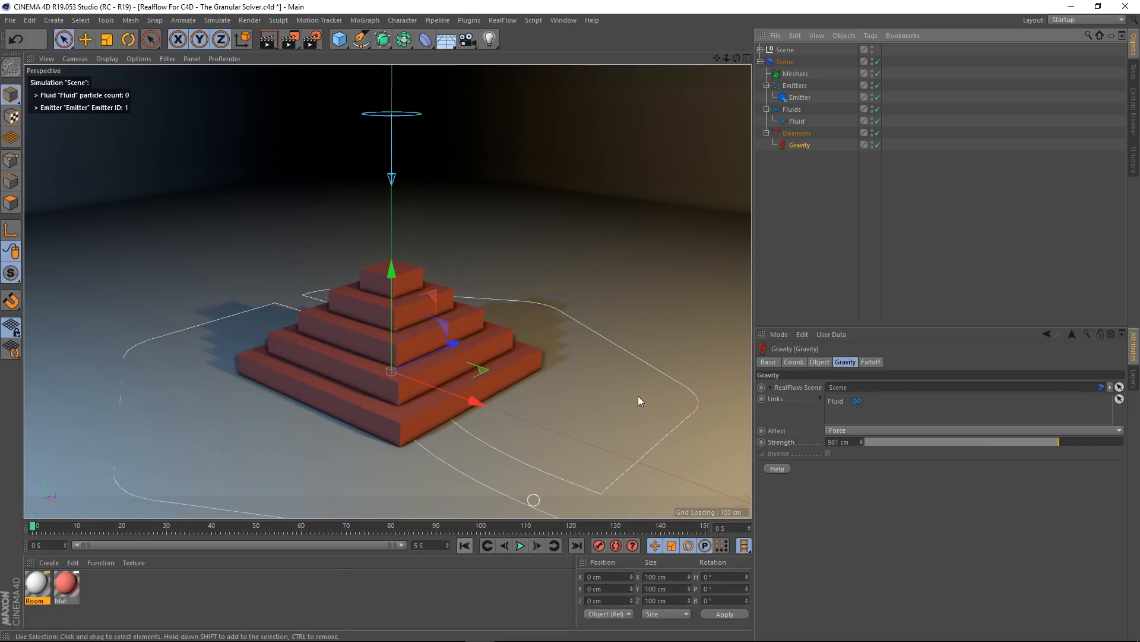
Step: Change the Fluid's type to Granular
{"action": "left_click", "coordinate": [799, 121]}
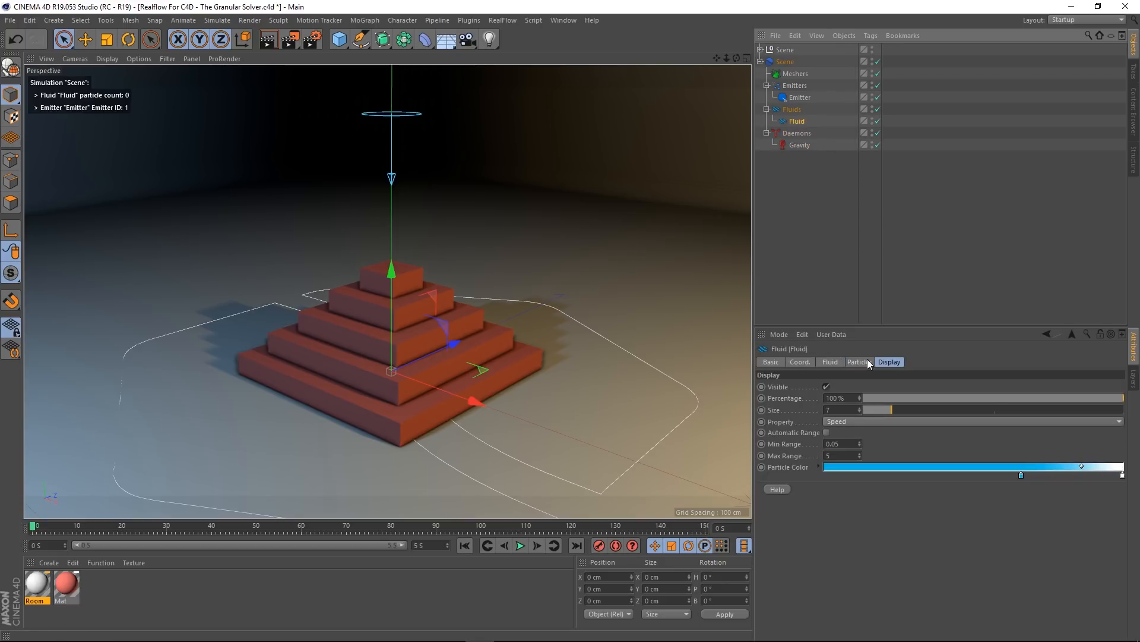
{"action": "left_click", "coordinate": [829, 362]}
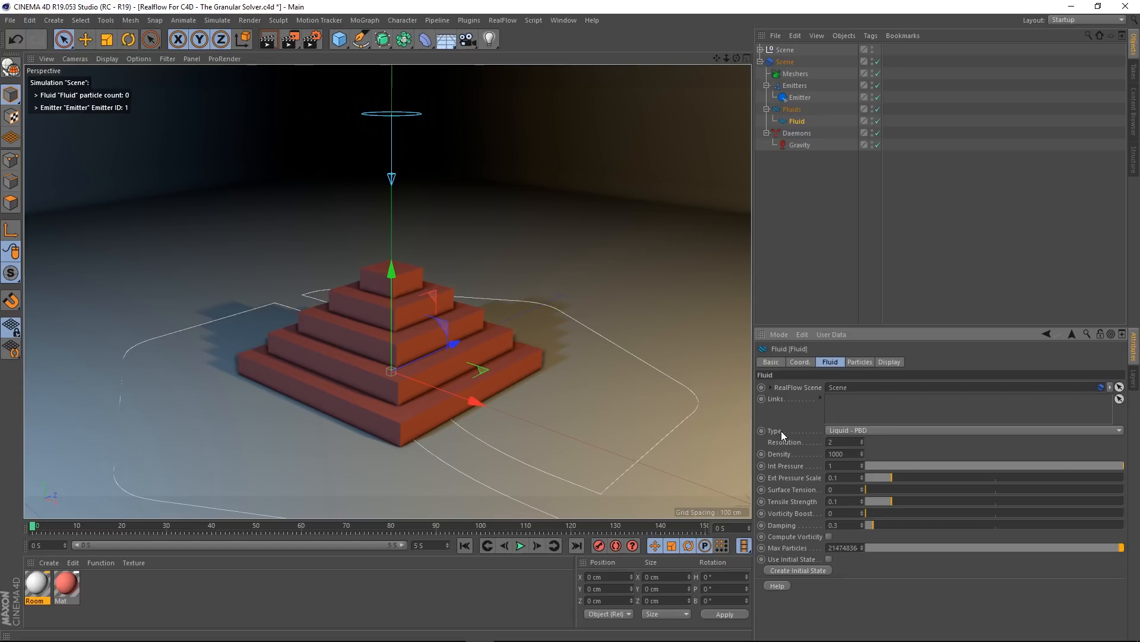
{"action": "left_click", "coordinate": [865, 430]}
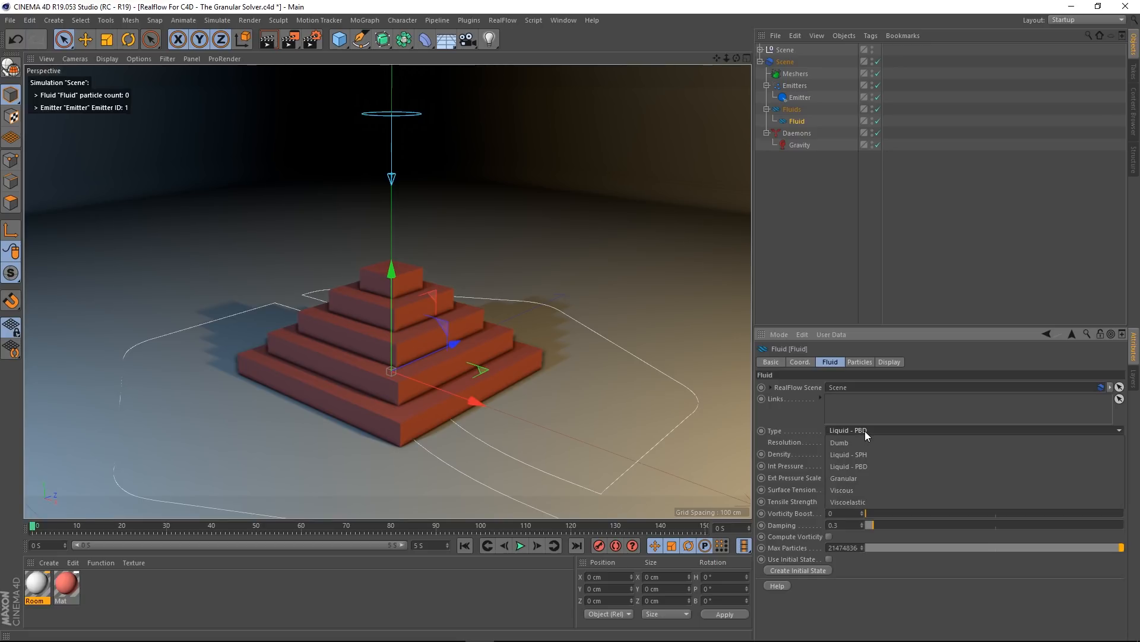
{"action": "left_click", "coordinate": [846, 478]}
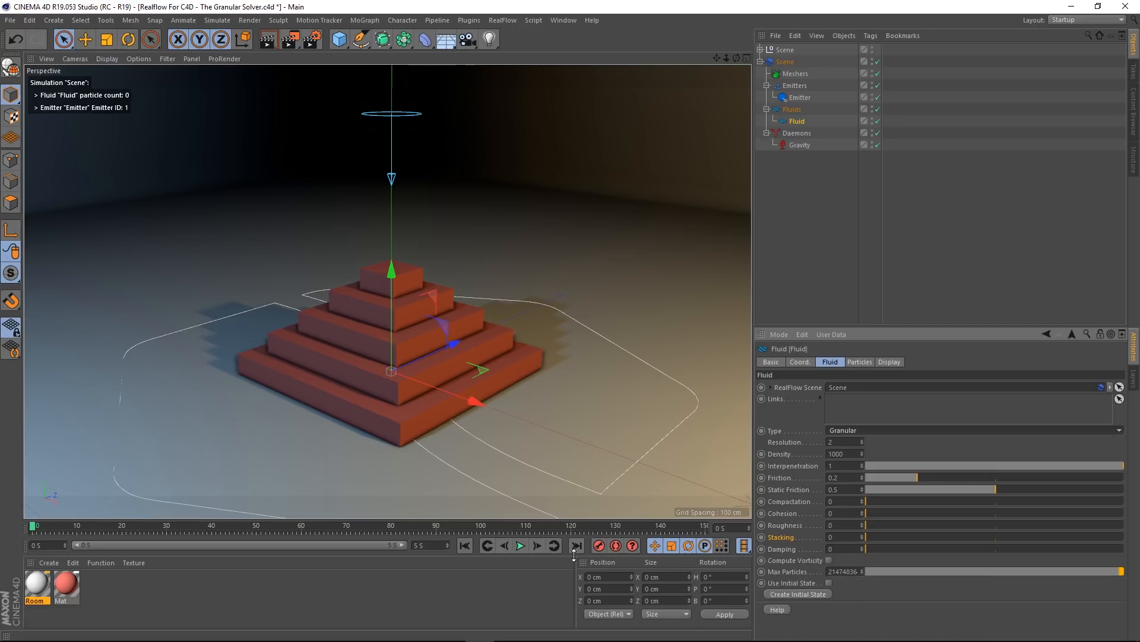
Step: Play the simulation to check how the granular particles scatter over the pyramid, and rewind it
{"action": "left_click", "coordinate": [520, 545]}
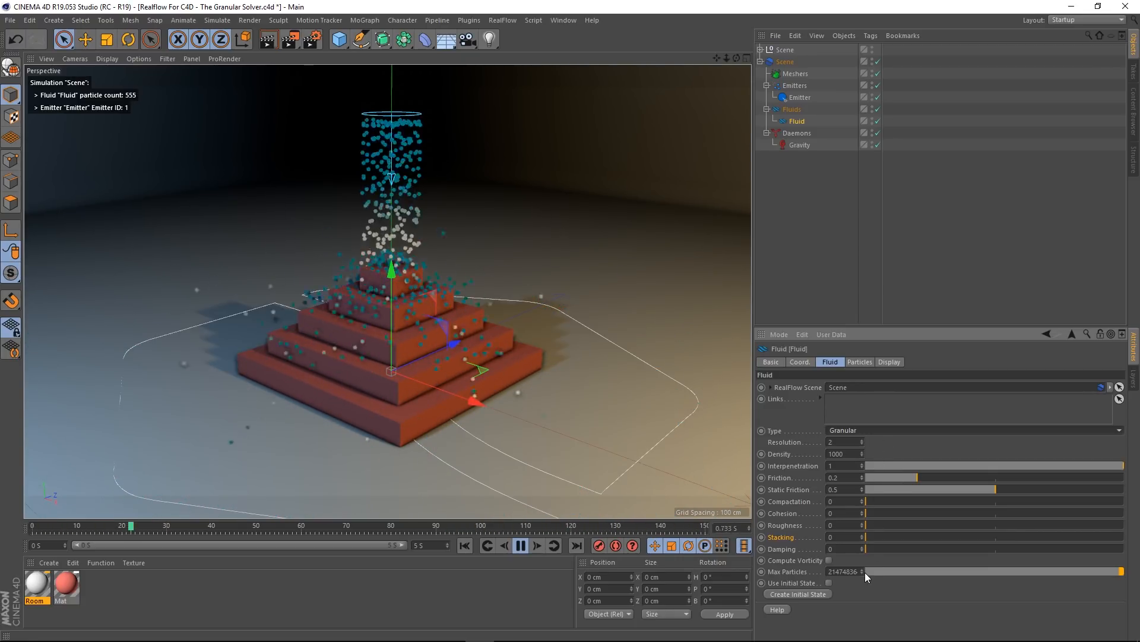
{"action": "left_click", "coordinate": [520, 546]}
{"action": "left_click", "coordinate": [465, 546]}
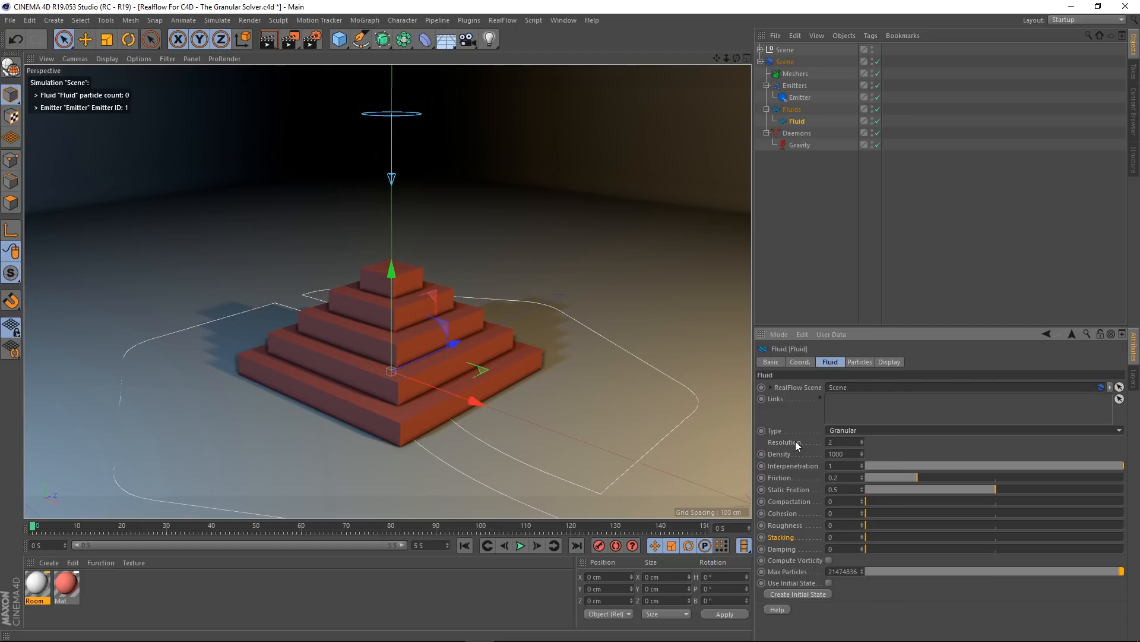
Step: Set the Fluid's resolution to 15, play the simulation to check the denser particles, and rewind it
{"action": "double_click", "coordinate": [836, 442]}
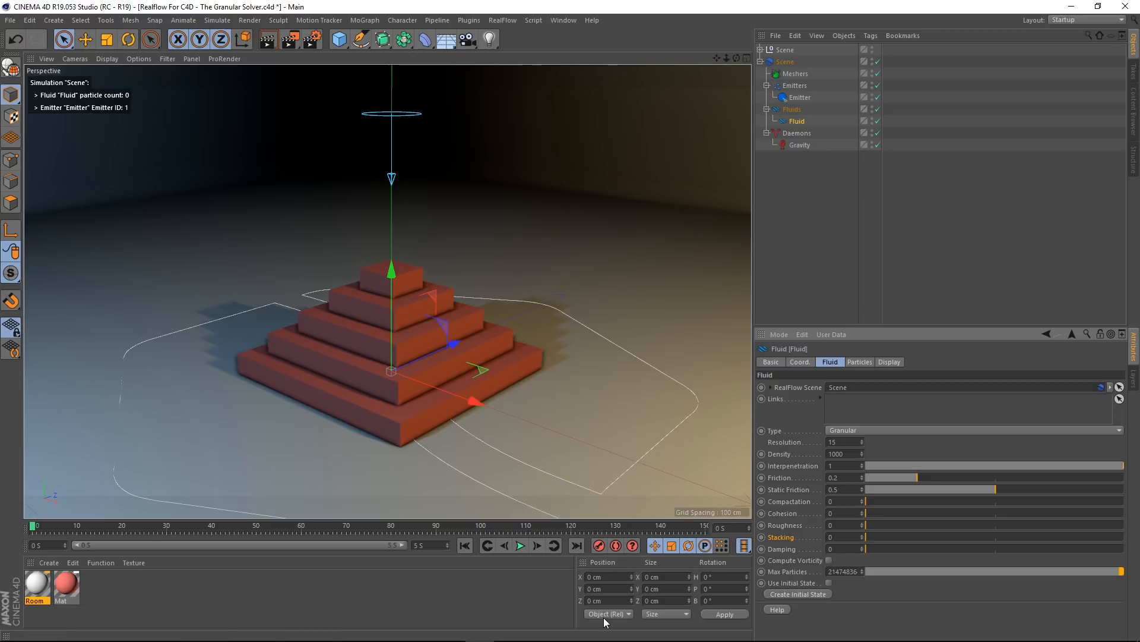
{"action": "left_click", "coordinate": [520, 546]}
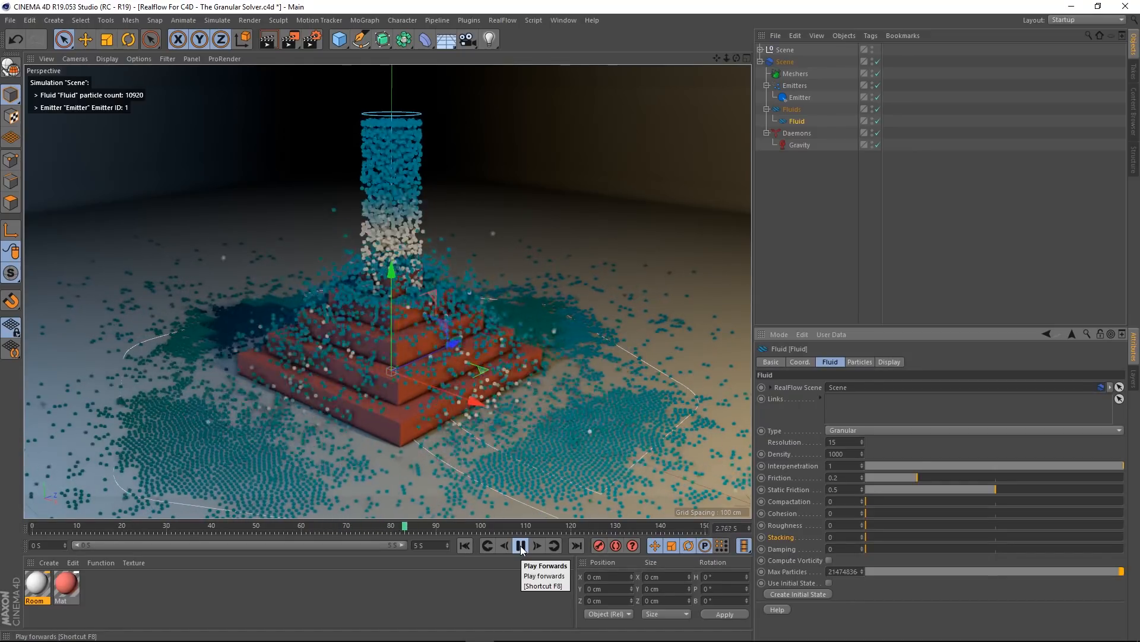
{"action": "left_click", "coordinate": [521, 546]}
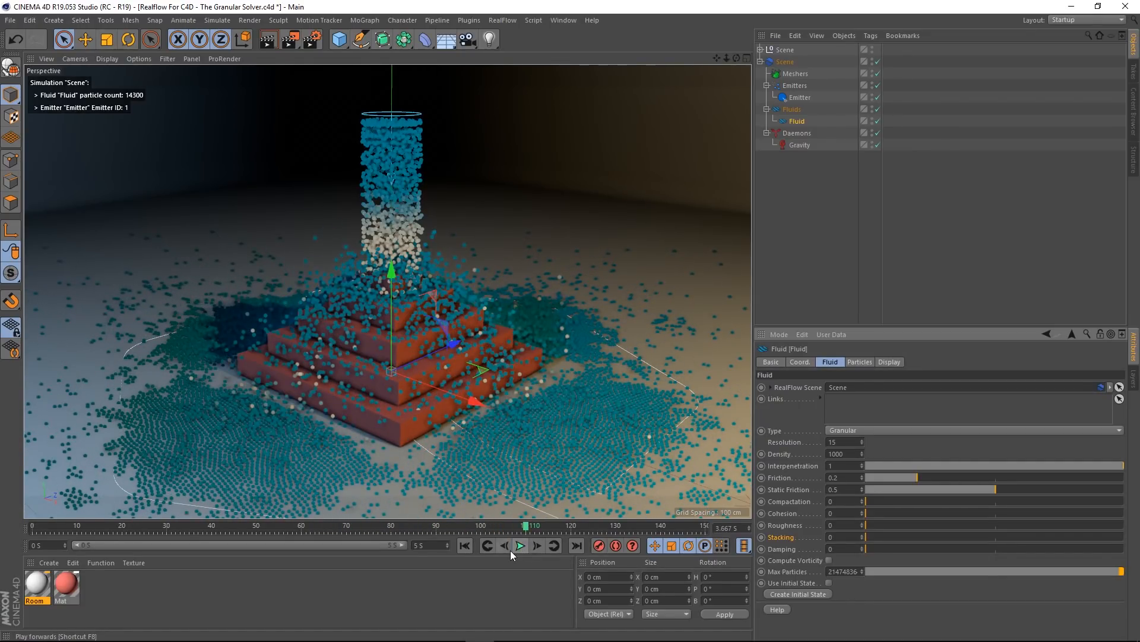
{"action": "left_click", "coordinate": [465, 546]}
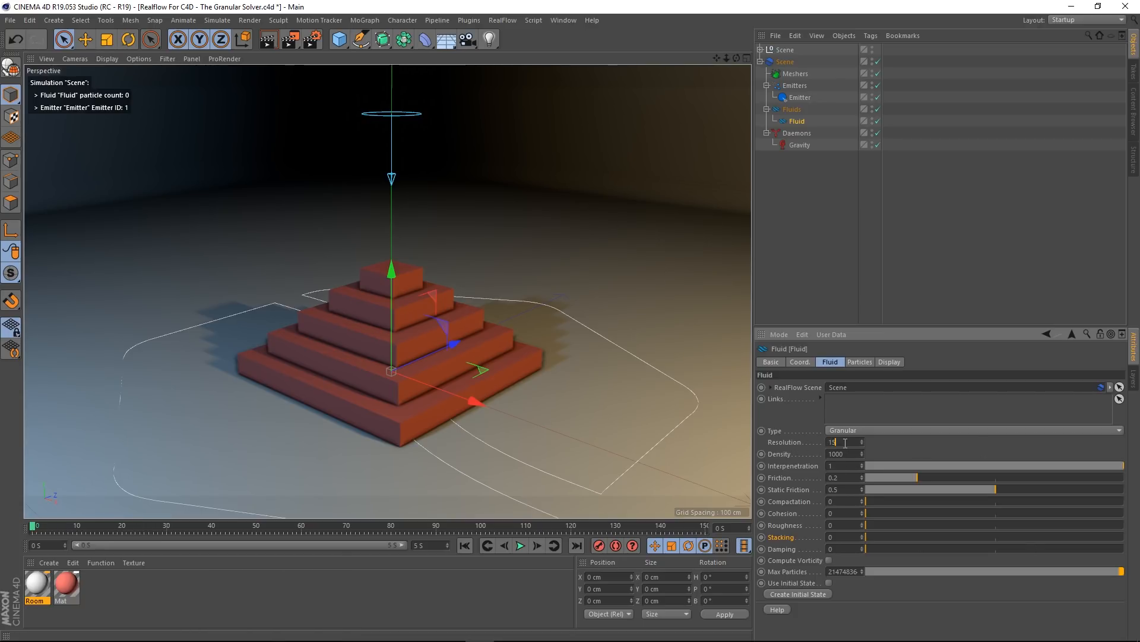
Step: Keep the Fluid's resolution at 15, replay the granular simulation to observe the particle spread, and rewind to the first frame
{"action": "key", "text": "Return"}
{"action": "key", "text": "Return"}
{"action": "left_click", "coordinate": [519, 548]}
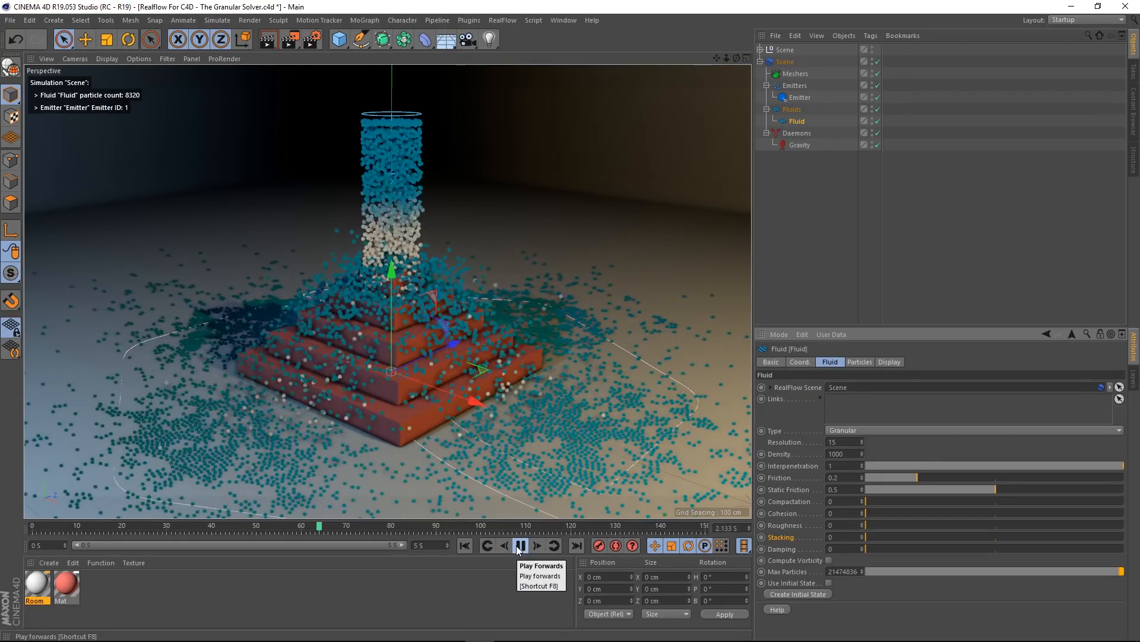
{"action": "left_click", "coordinate": [519, 547]}
{"action": "left_click", "coordinate": [465, 546]}
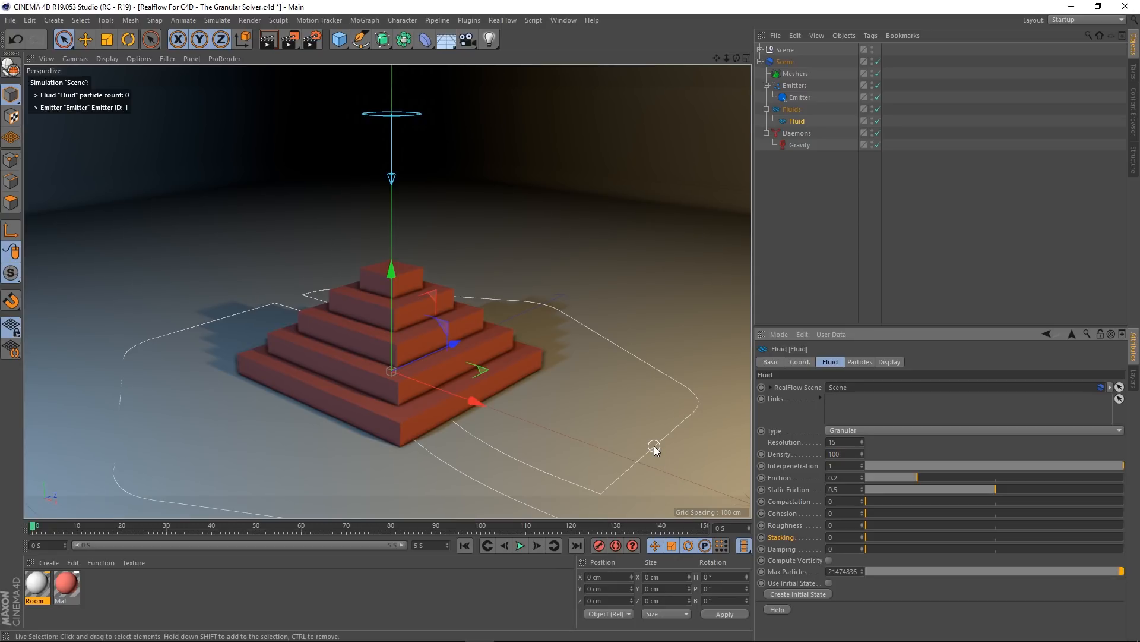
Step: Play the simulation with a fluid density of 100, rewind it, and reset the density to its default
{"action": "left_click", "coordinate": [521, 547]}
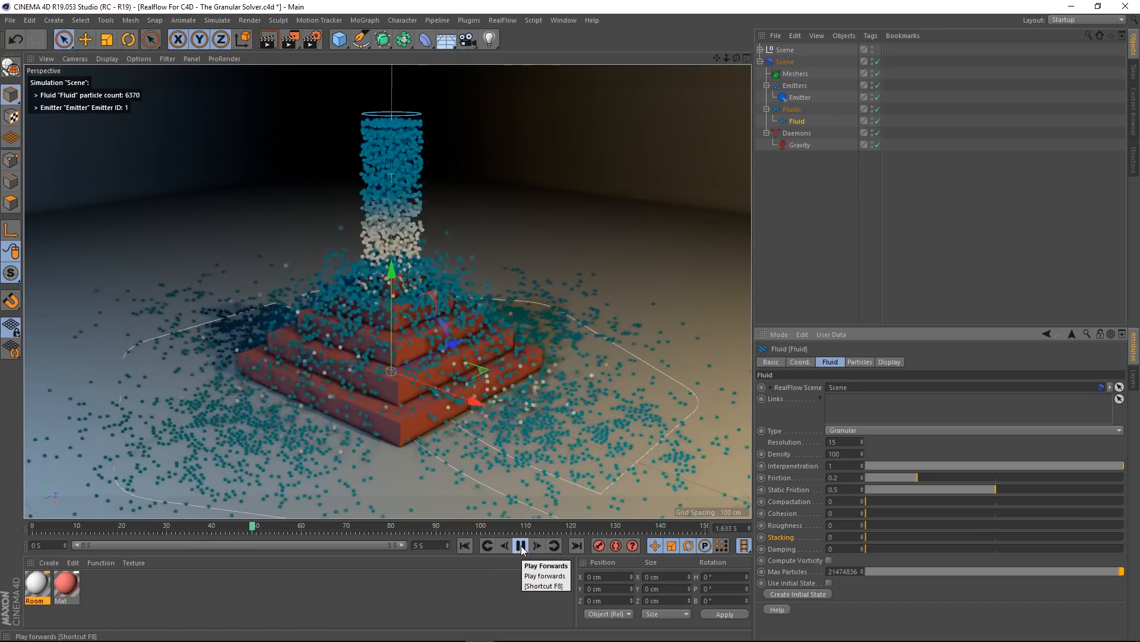
{"action": "left_click", "coordinate": [521, 546]}
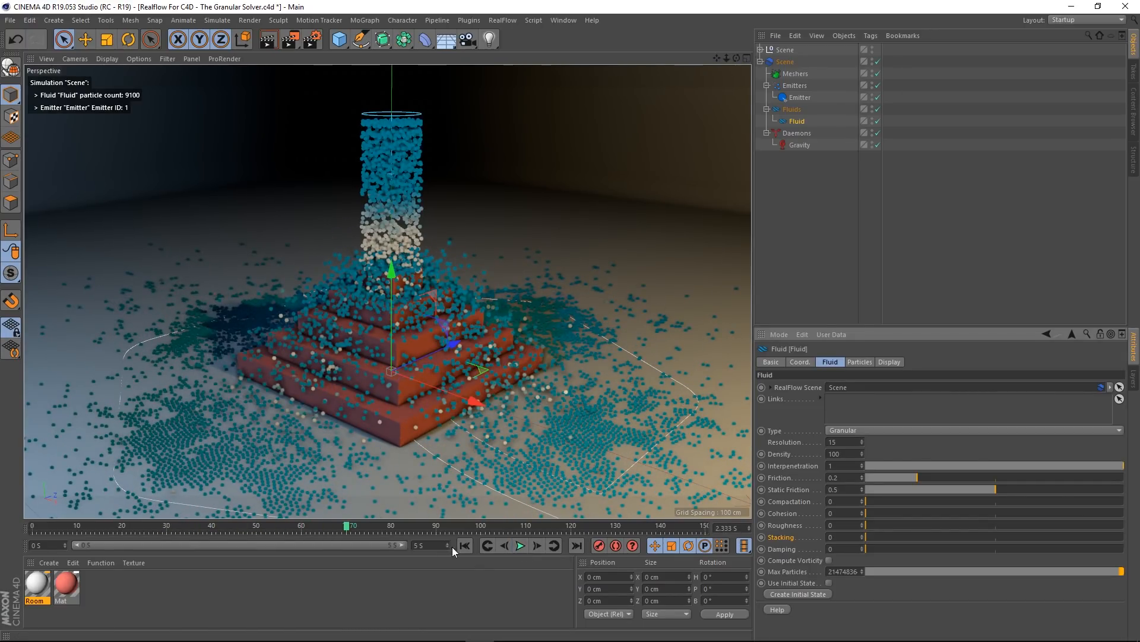
{"action": "left_click", "coordinate": [467, 545]}
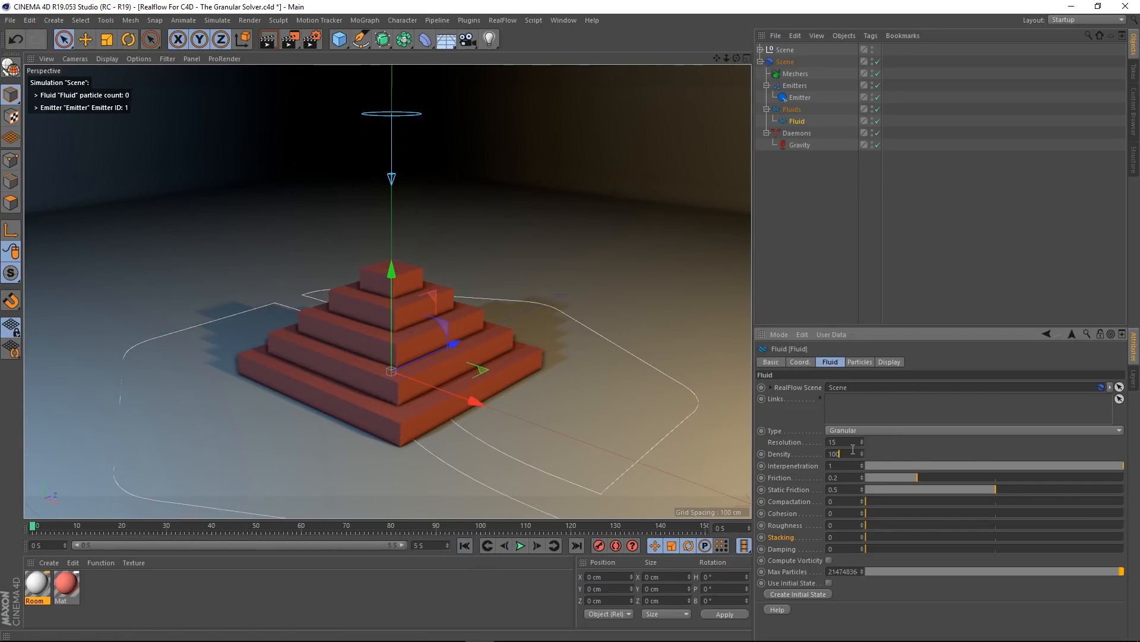
{"action": "right_click", "coordinate": [783, 454]}
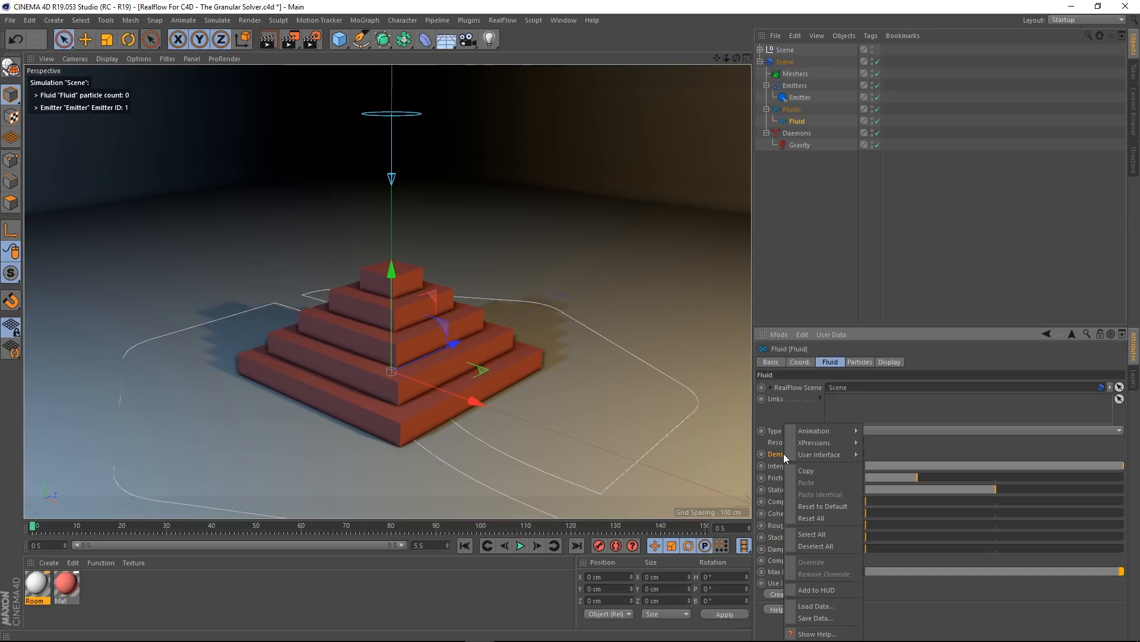
{"action": "left_click", "coordinate": [829, 506]}
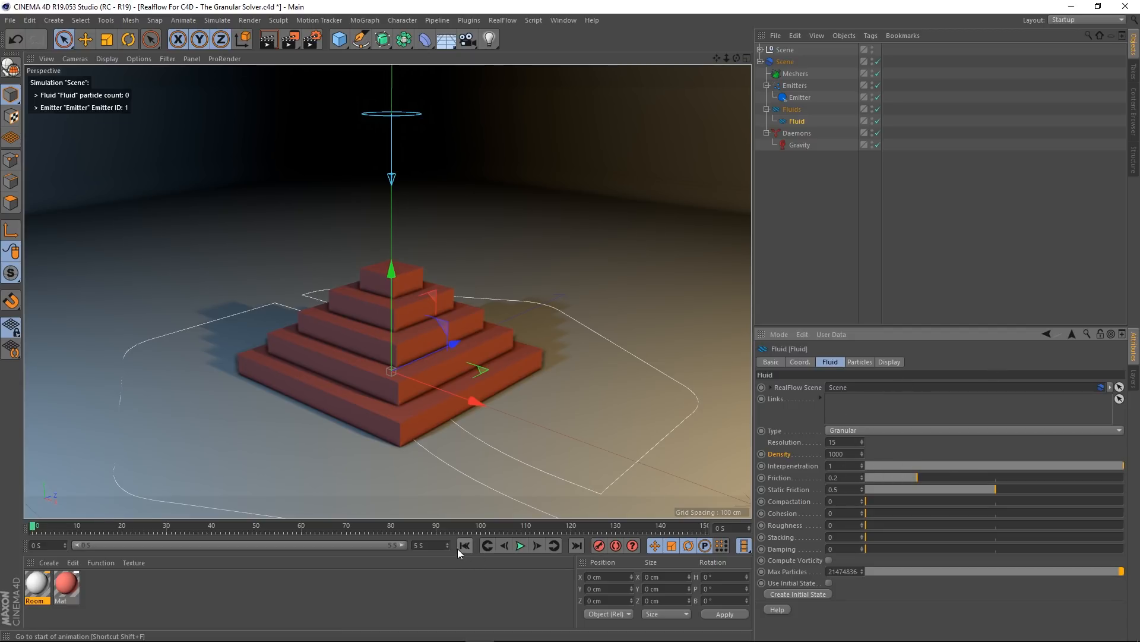
Step: Set the Fluid's Interpenetration to 0 and play the simulation to compare how the particles settle against the previous setting
{"action": "left_click", "coordinate": [520, 546]}
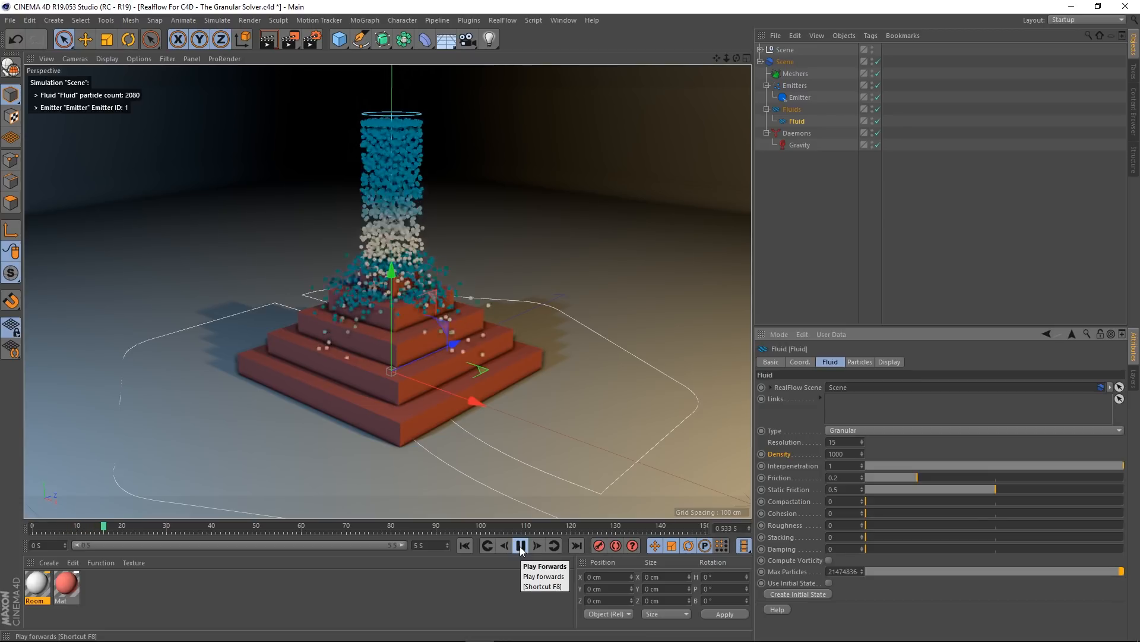
{"action": "left_click", "coordinate": [520, 546]}
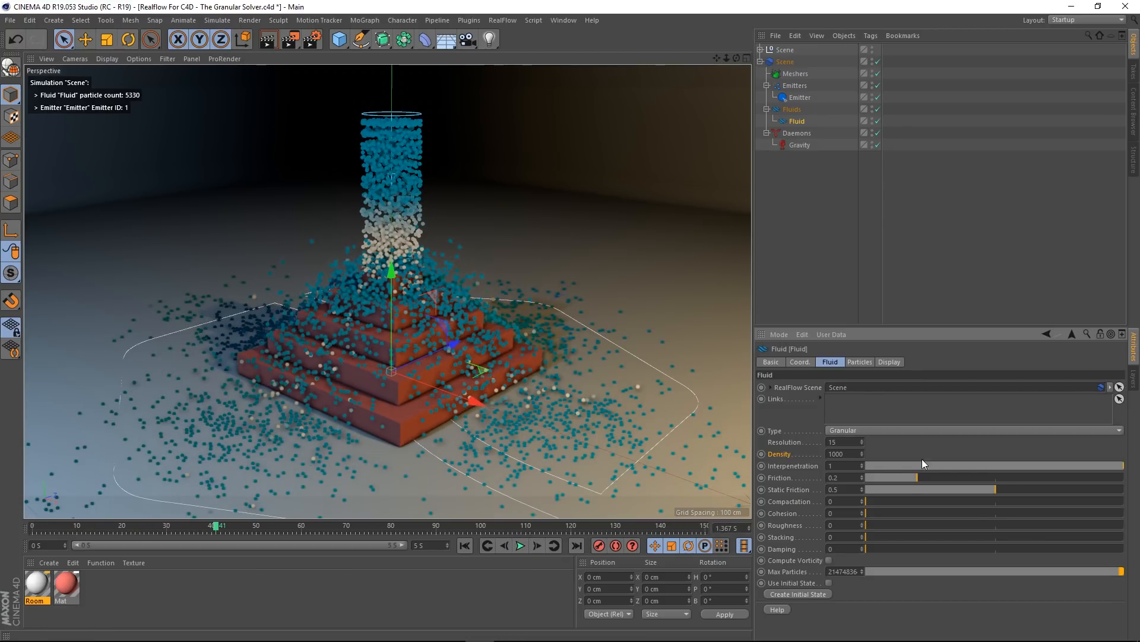
{"action": "left_click_drag", "start_coordinate": [1017, 469], "coordinate": [805, 489]}
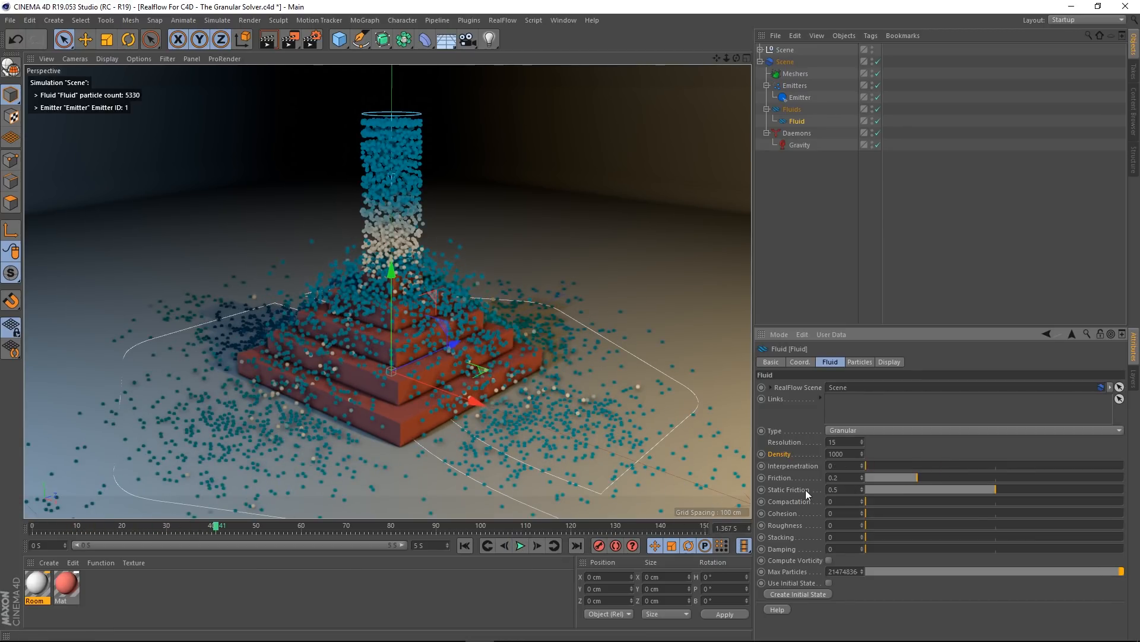
{"action": "left_click", "coordinate": [464, 547]}
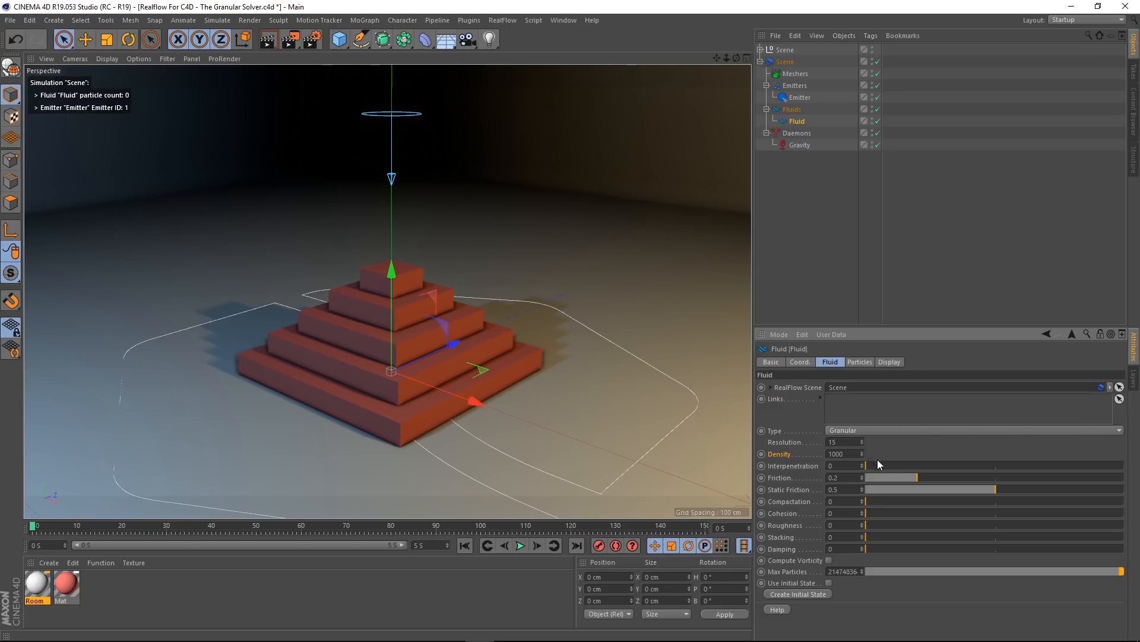
{"action": "left_click_drag", "start_coordinate": [871, 465], "coordinate": [845, 479]}
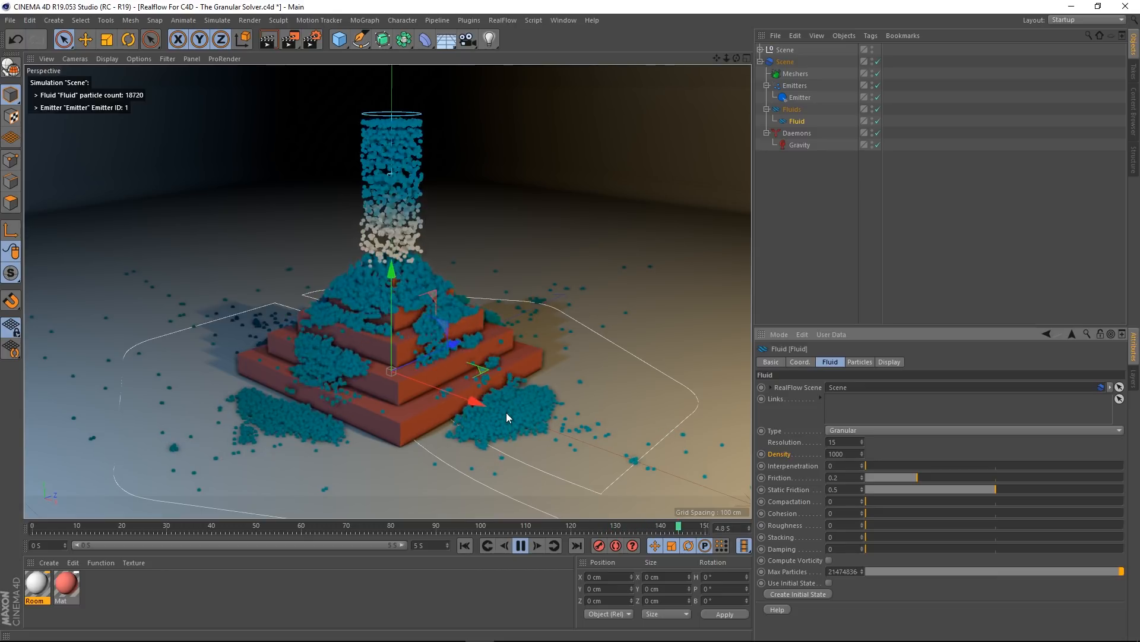
{"action": "left_click", "coordinate": [521, 546]}
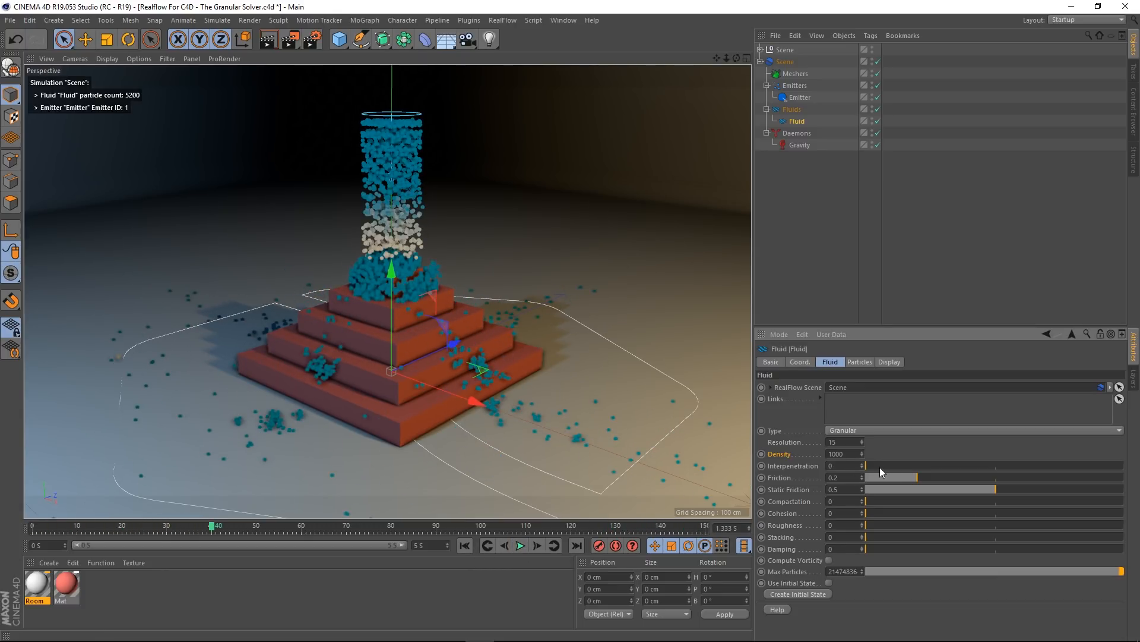
Step: Set Interpenetration back to 1, replay the simulation to observe the particle spread, and rewind to the first frame
{"action": "left_click_drag", "start_coordinate": [879, 467], "coordinate": [1122, 465]}
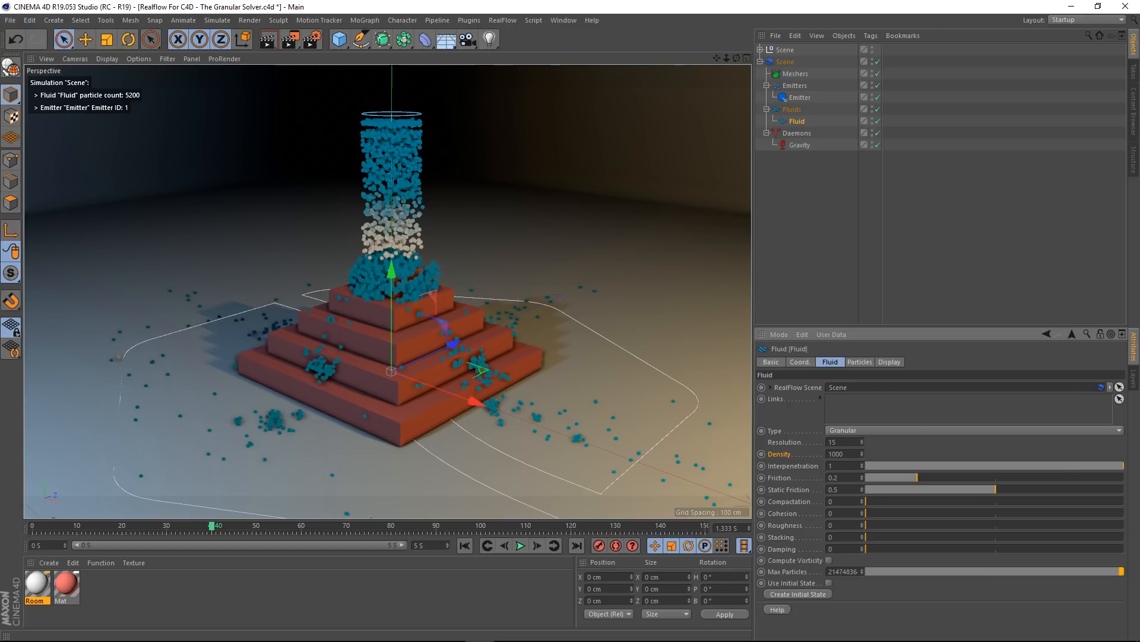
{"action": "left_click", "coordinate": [460, 546]}
{"action": "left_click", "coordinate": [519, 550]}
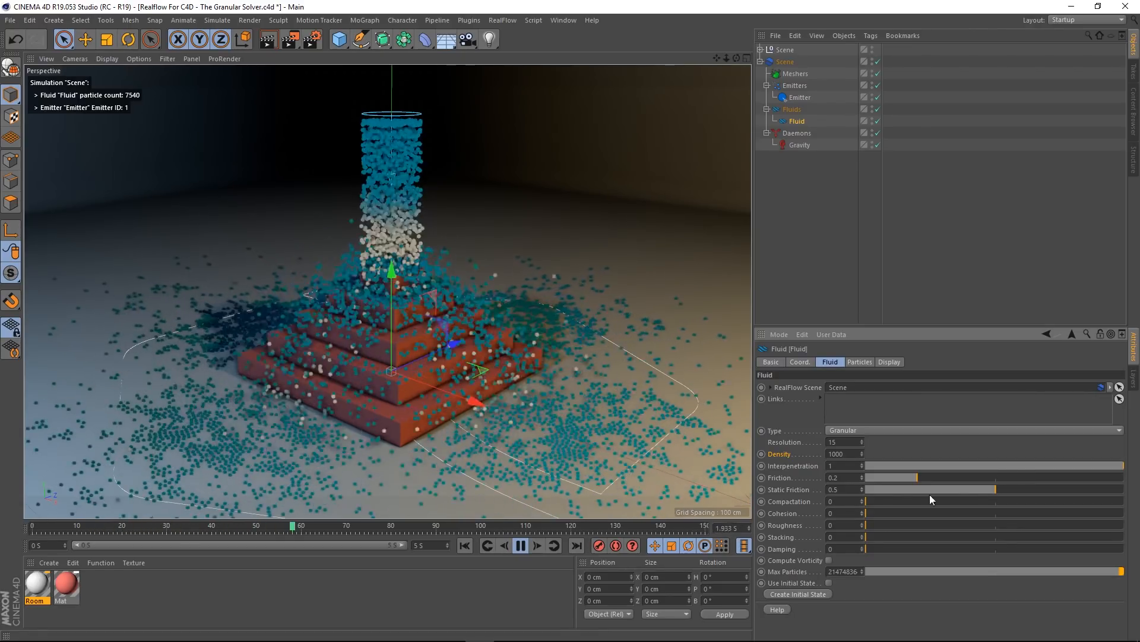
{"action": "left_click", "coordinate": [518, 546]}
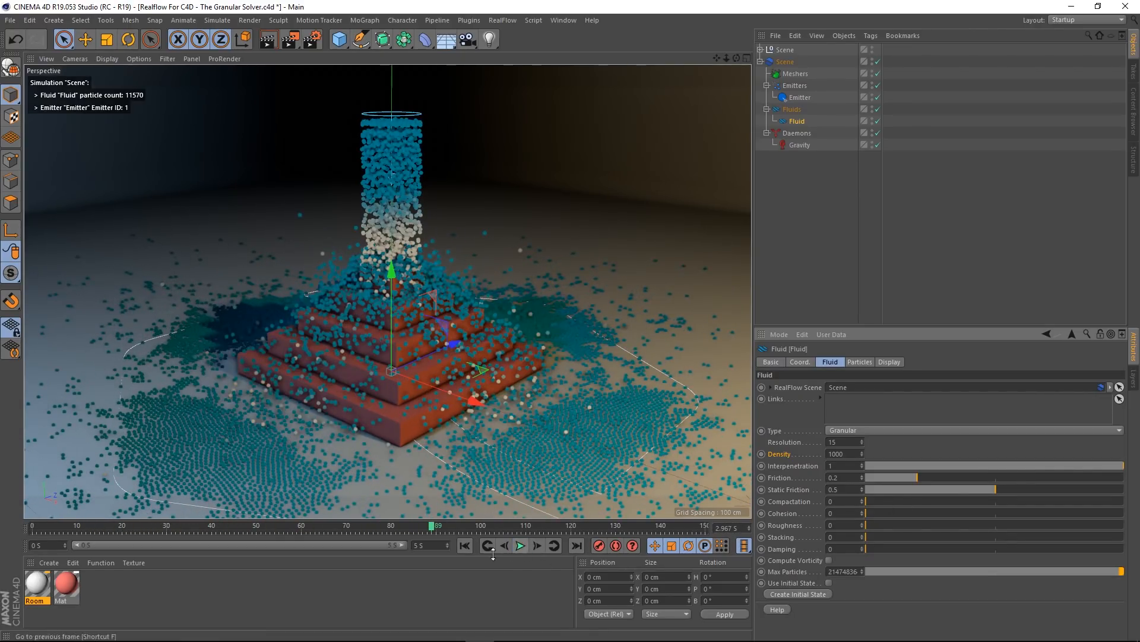
{"action": "left_click", "coordinate": [463, 546]}
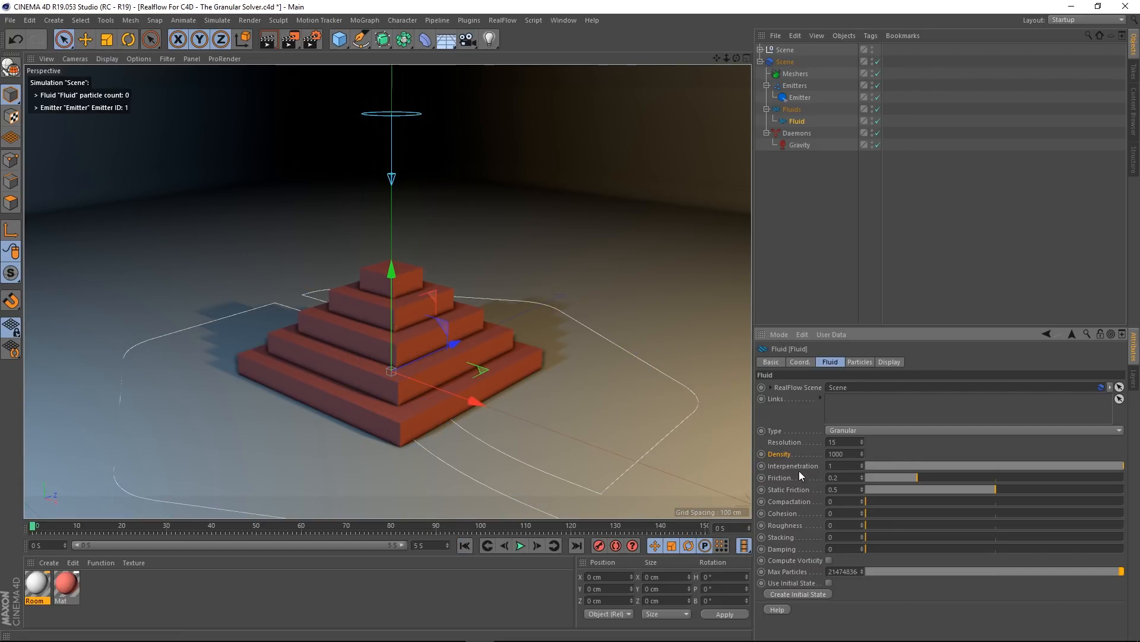
Step: Set the Fluid's Friction to 1, play the simulation to check how the particles pile up, and rewind it
{"action": "left_click_drag", "start_coordinate": [918, 477], "coordinate": [1122, 478]}
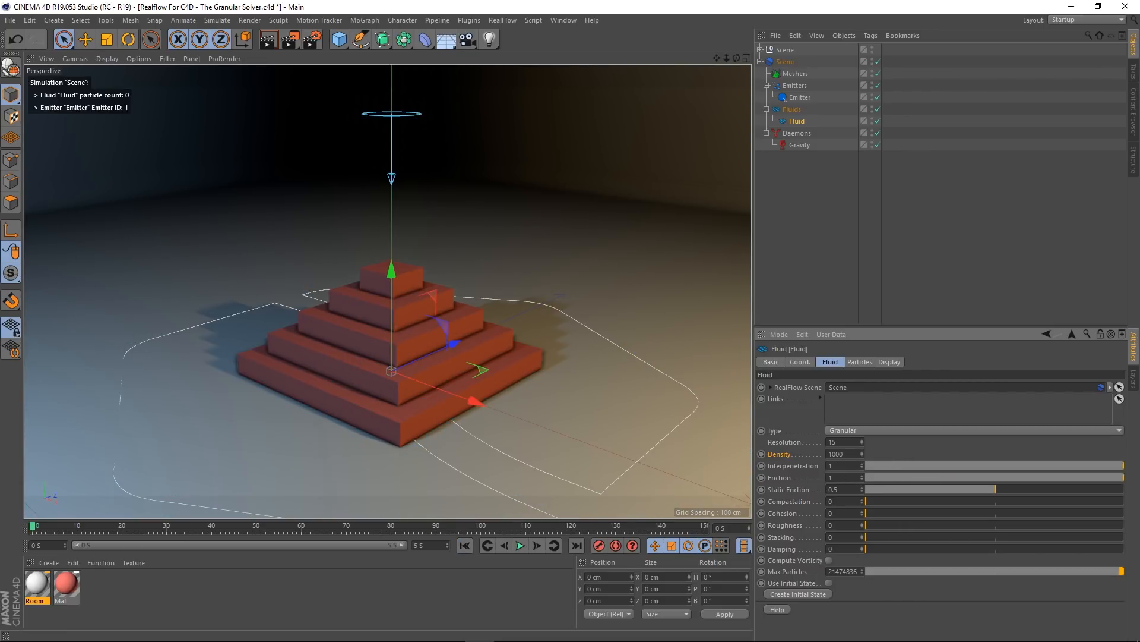
{"action": "left_click", "coordinate": [524, 547]}
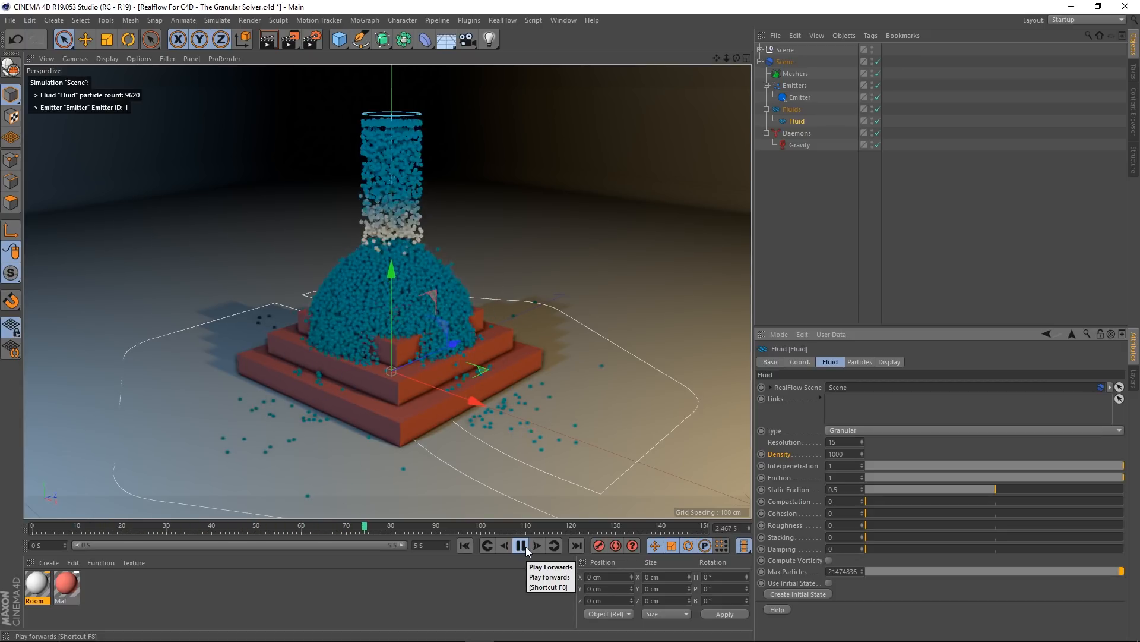
{"action": "left_click", "coordinate": [522, 546]}
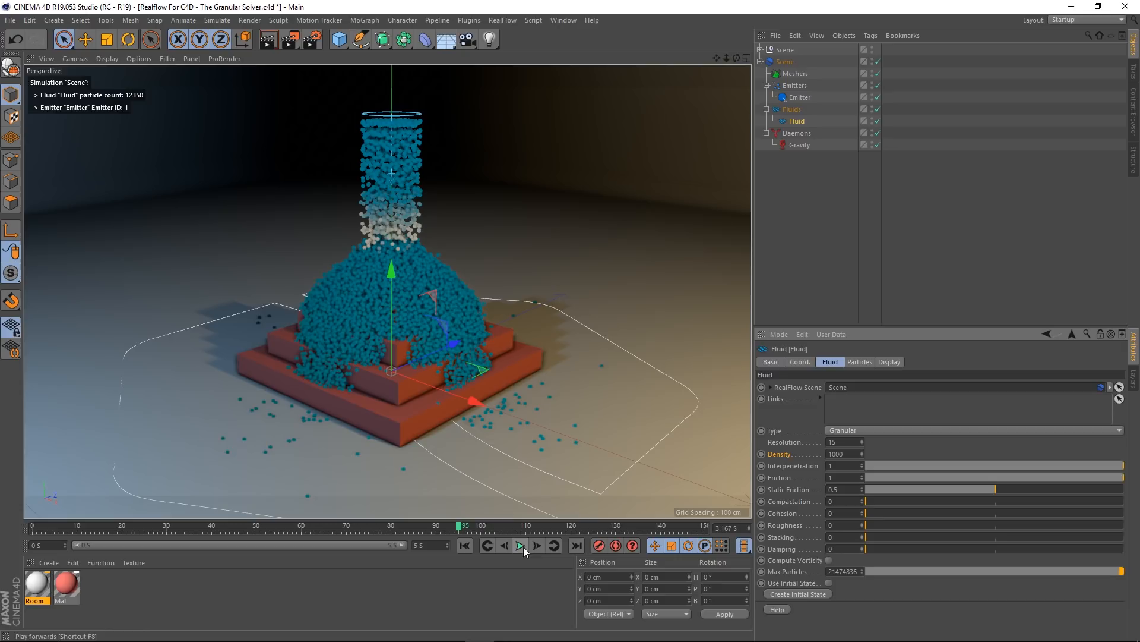
{"action": "left_click", "coordinate": [463, 548]}
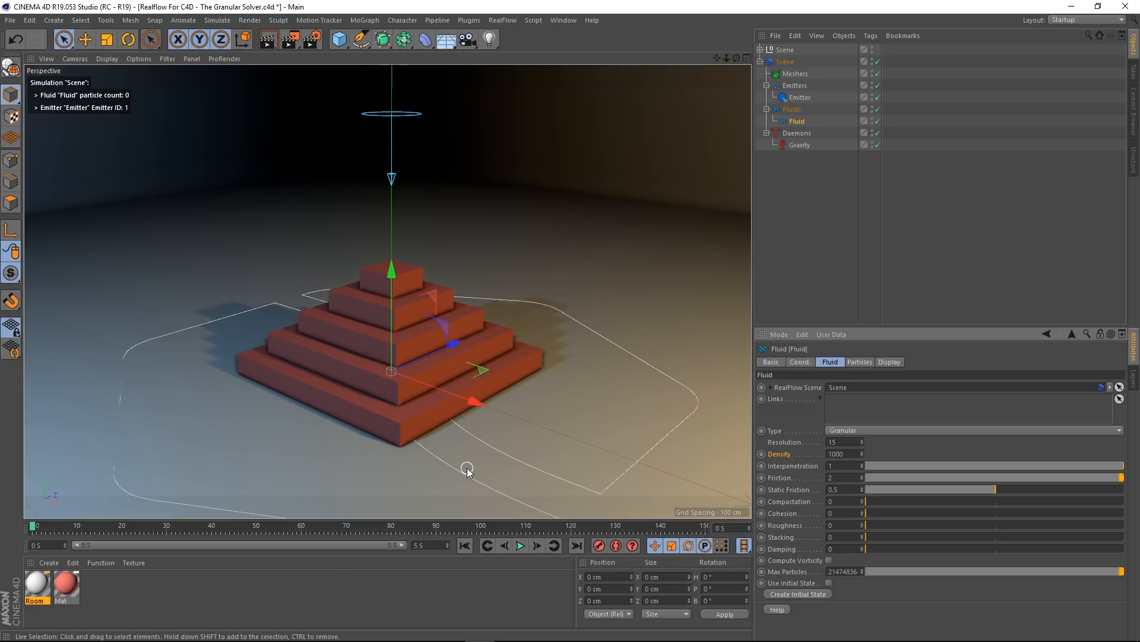
Step: Set the Fluid's Friction to 2, play the simulation to compare the pile, and rewind it
{"action": "left_click", "coordinate": [521, 546]}
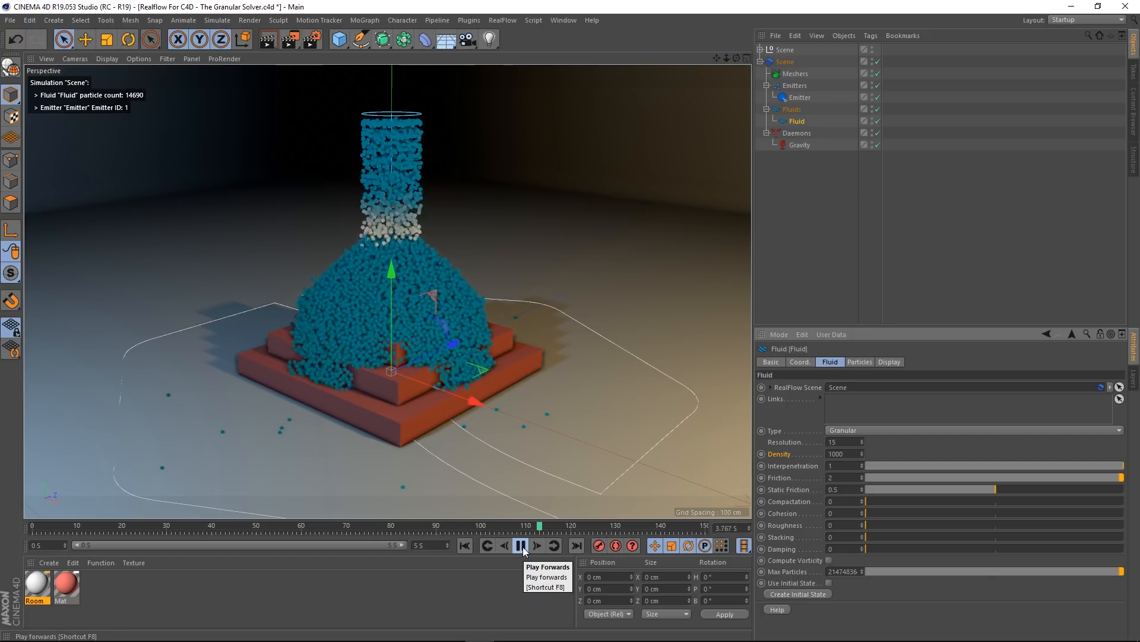
{"action": "left_click", "coordinate": [521, 546]}
{"action": "left_click", "coordinate": [465, 545]}
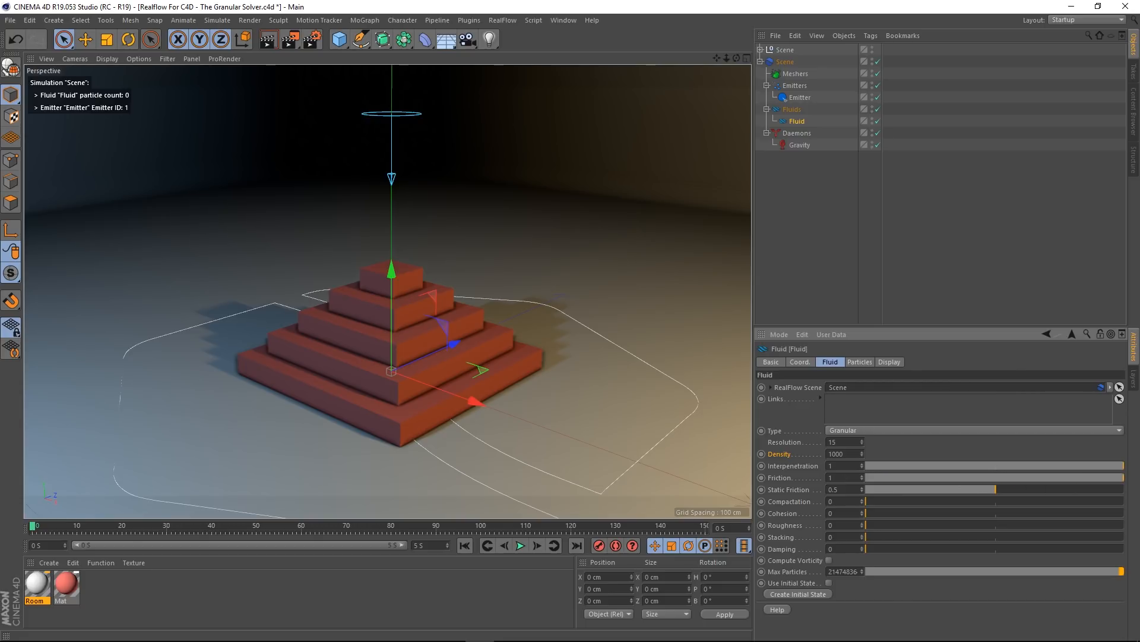
Step: Try Friction values of about 0.477, 0 and 1 while the simulation plays, and reset Friction to its default
{"action": "left_click_drag", "start_coordinate": [998, 498], "coordinate": [997, 498]}
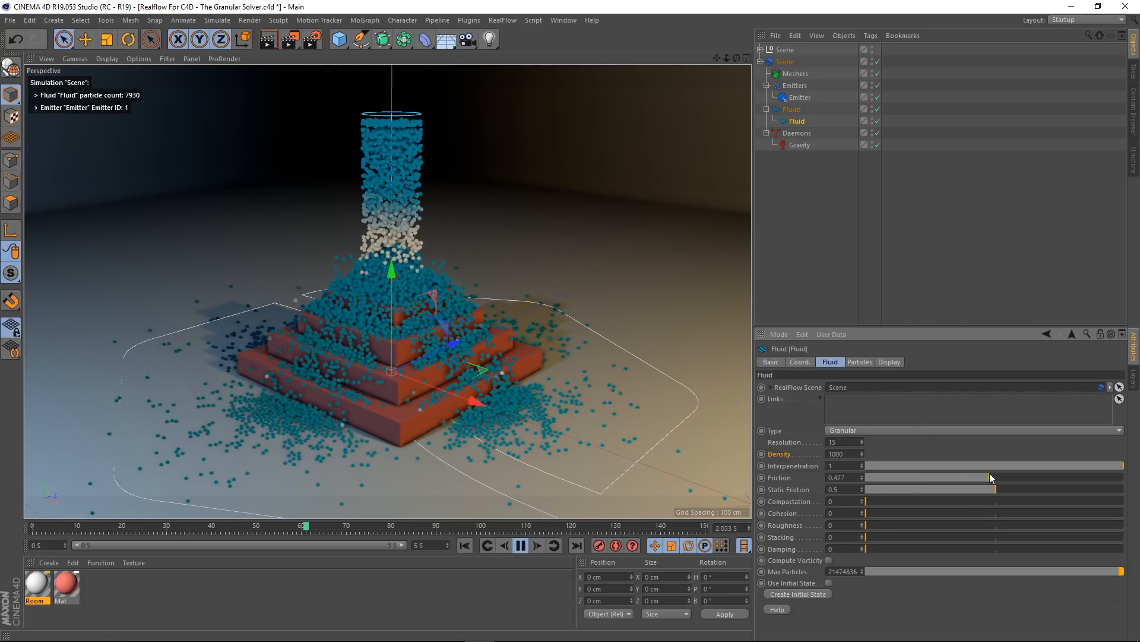
{"action": "left_click_drag", "start_coordinate": [989, 475], "coordinate": [868, 489]}
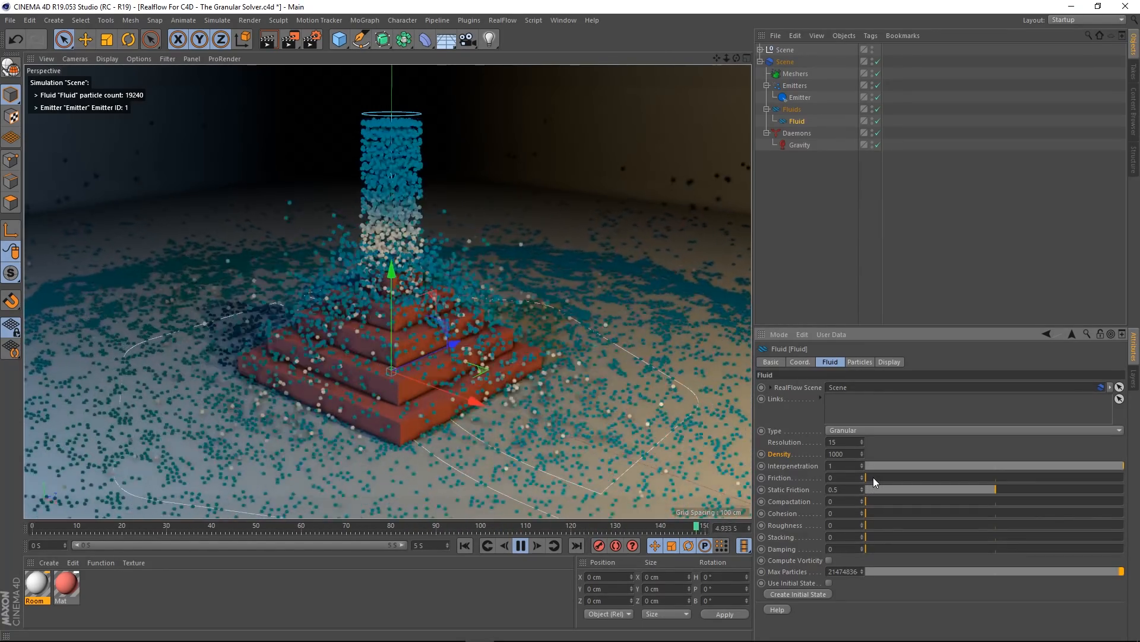
{"action": "left_click_drag", "start_coordinate": [873, 476], "coordinate": [1127, 479]}
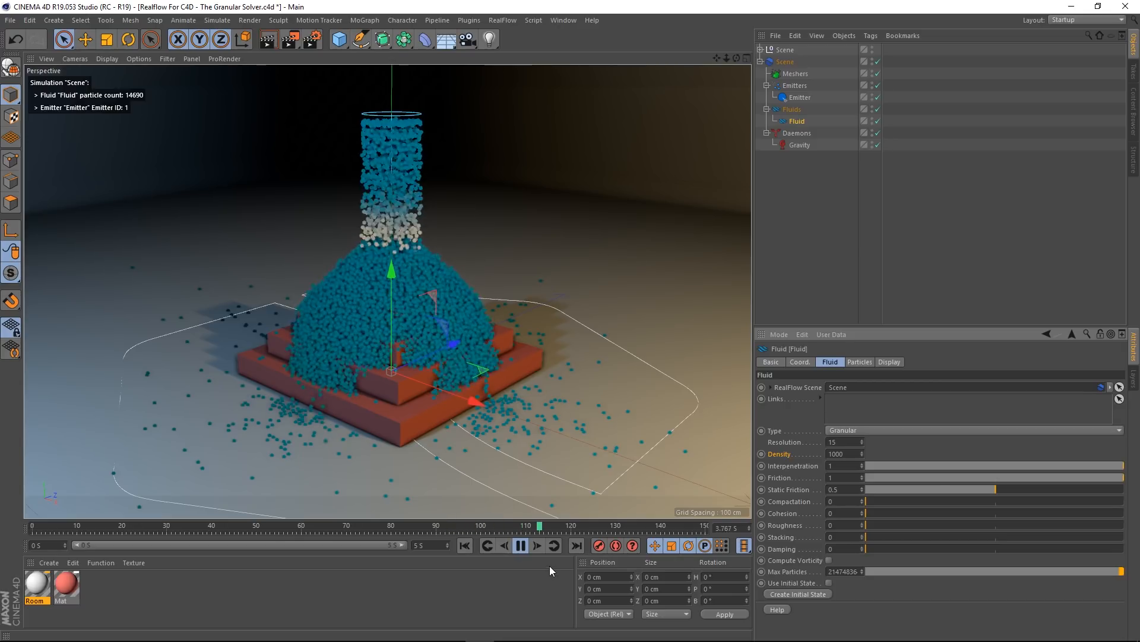
{"action": "right_click", "coordinate": [783, 479]}
{"action": "left_click", "coordinate": [825, 504]}
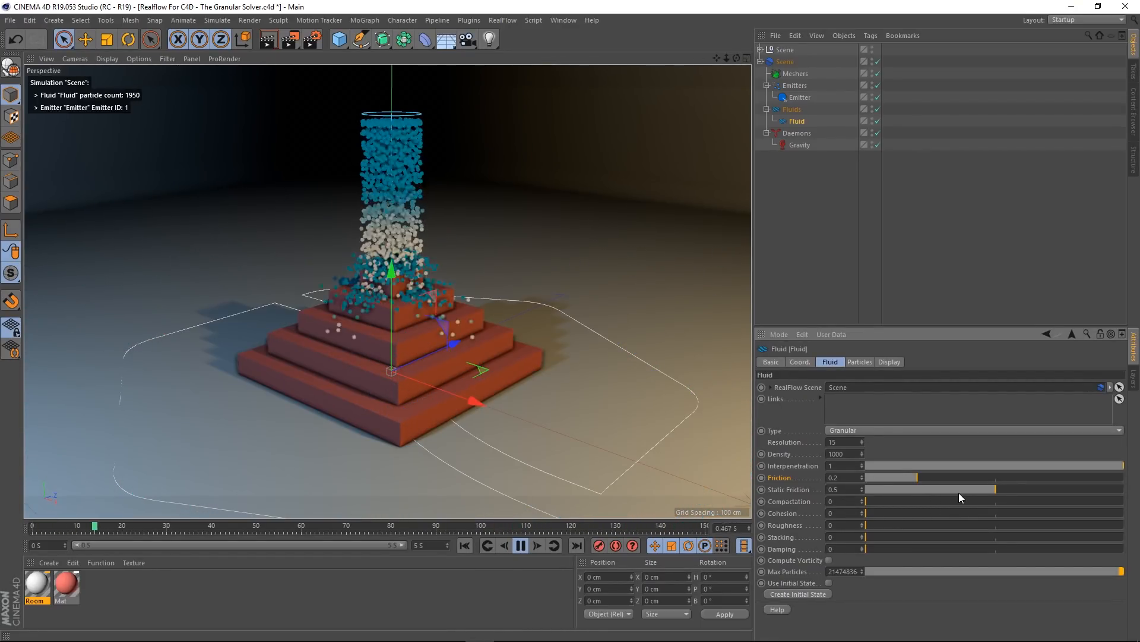
Step: Try a Static Friction of 1 during playback, reset it to its default, and restart the simulation from the first frame
{"action": "left_click_drag", "start_coordinate": [959, 493], "coordinate": [1125, 484]}
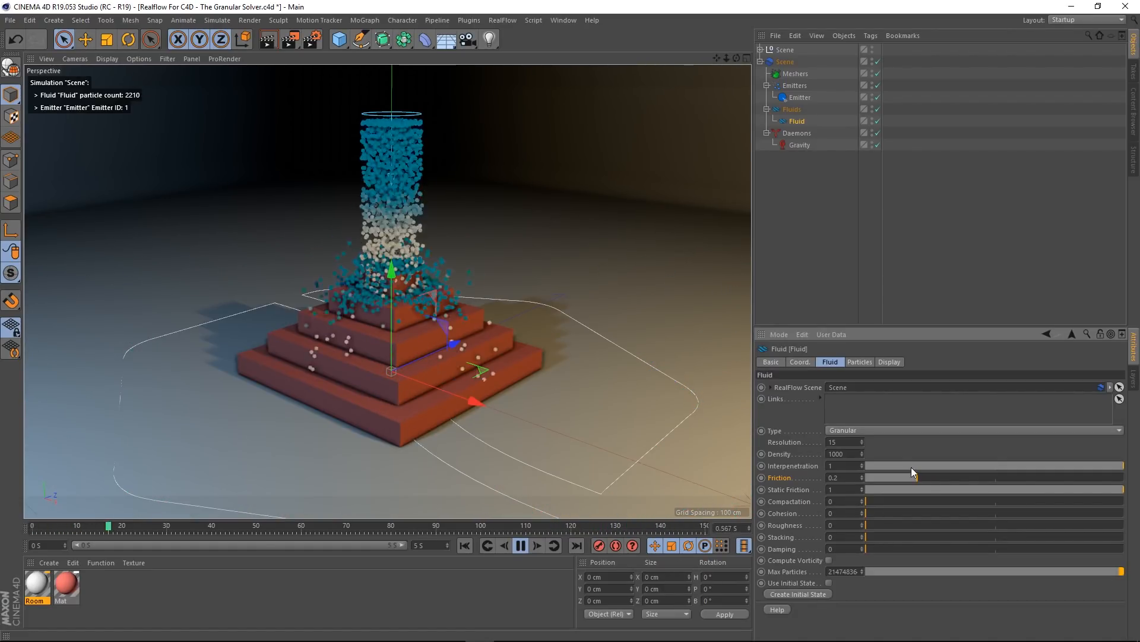
{"action": "right_click", "coordinate": [793, 490]}
{"action": "left_click", "coordinate": [839, 505]}
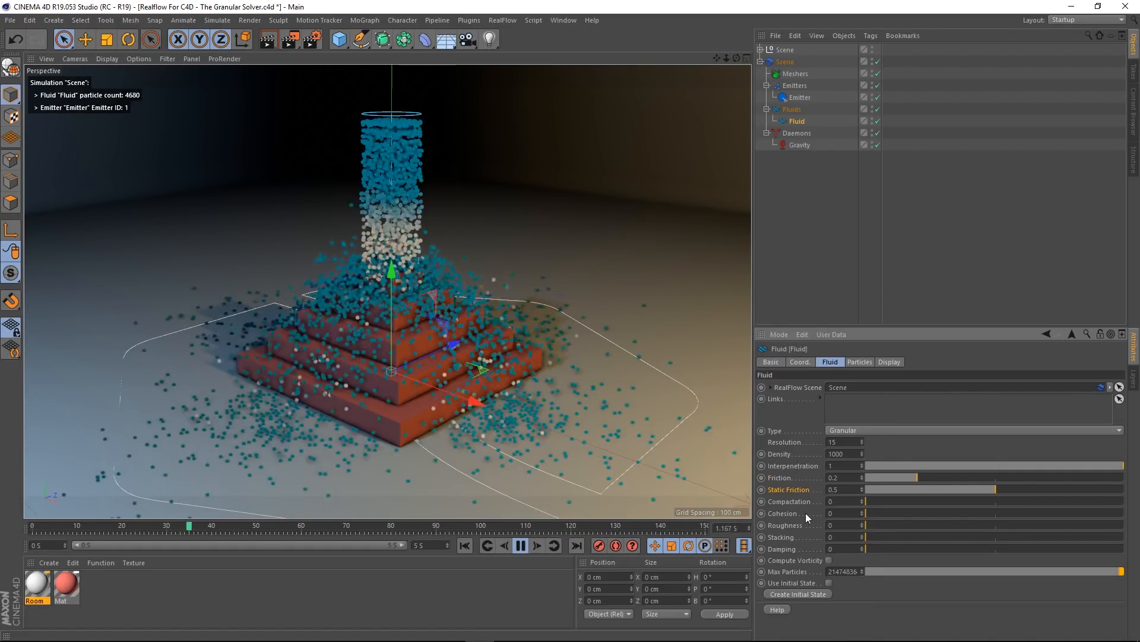
{"action": "left_click", "coordinate": [464, 545]}
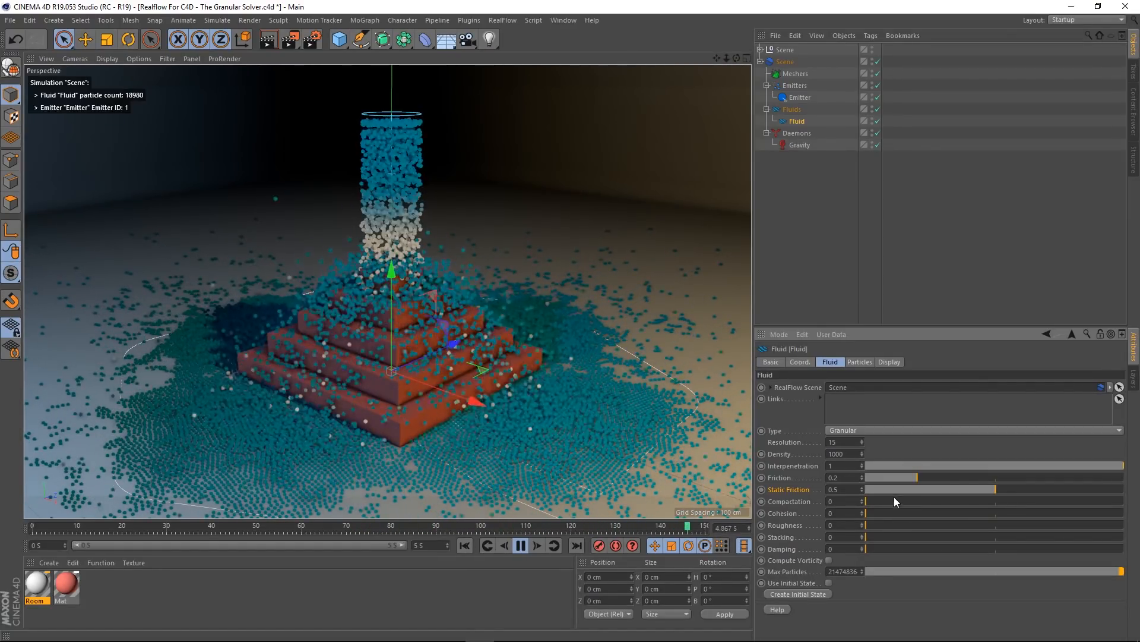
Step: Raise Static Friction to 1 again to compare the particle behavior, and restore its default value
{"action": "left_click_drag", "start_coordinate": [994, 489], "coordinate": [1116, 491]}
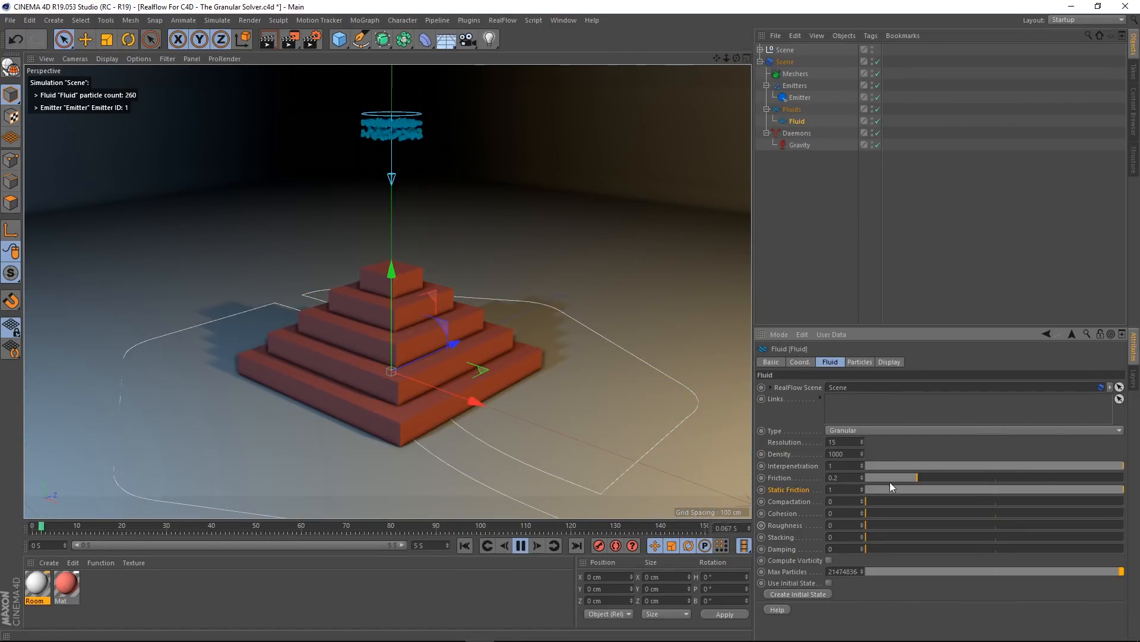
{"action": "right_click", "coordinate": [795, 491]}
{"action": "left_click", "coordinate": [838, 505]}
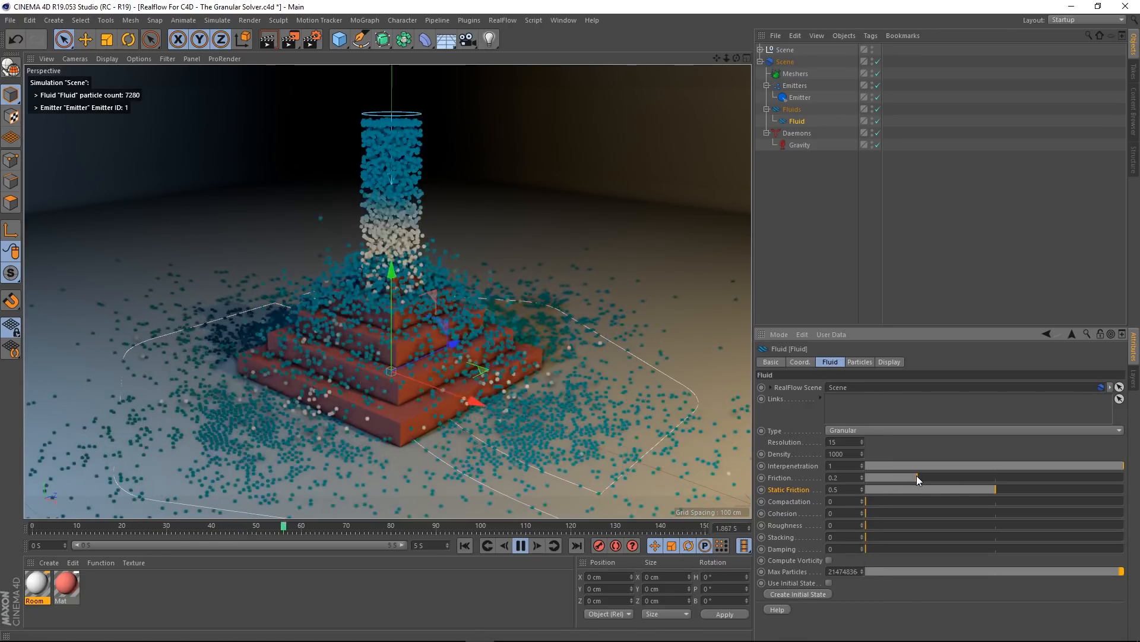
Step: Set Friction to 0.5 and Static Friction to 1, restarting the simulation to observe their combined effect
{"action": "left_click_drag", "start_coordinate": [934, 480], "coordinate": [997, 481]}
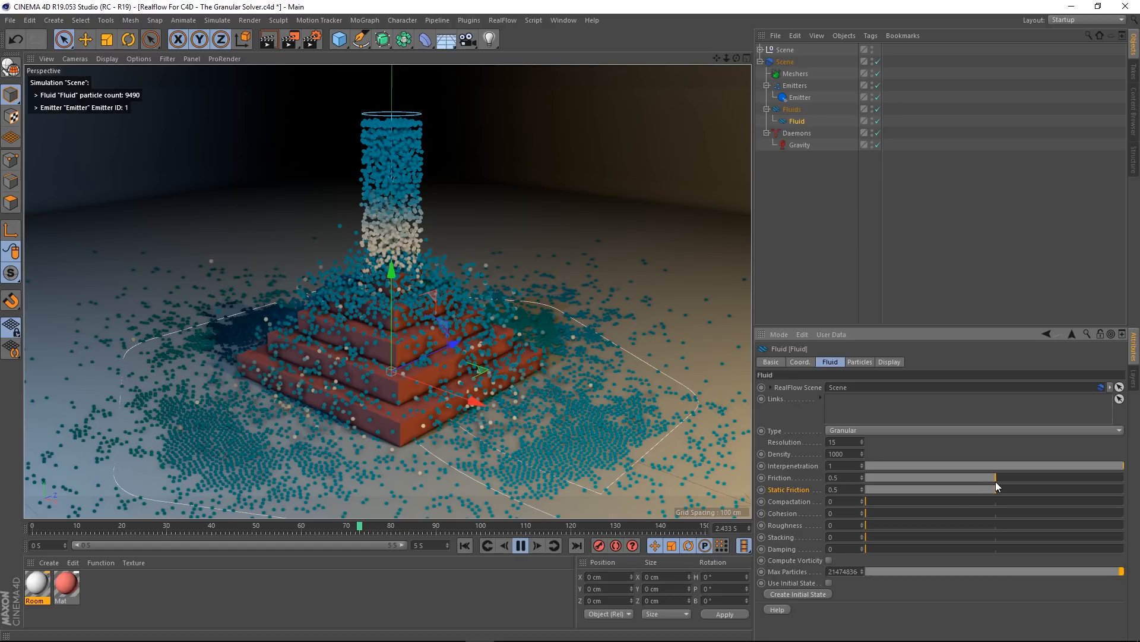
{"action": "left_click", "coordinate": [466, 544]}
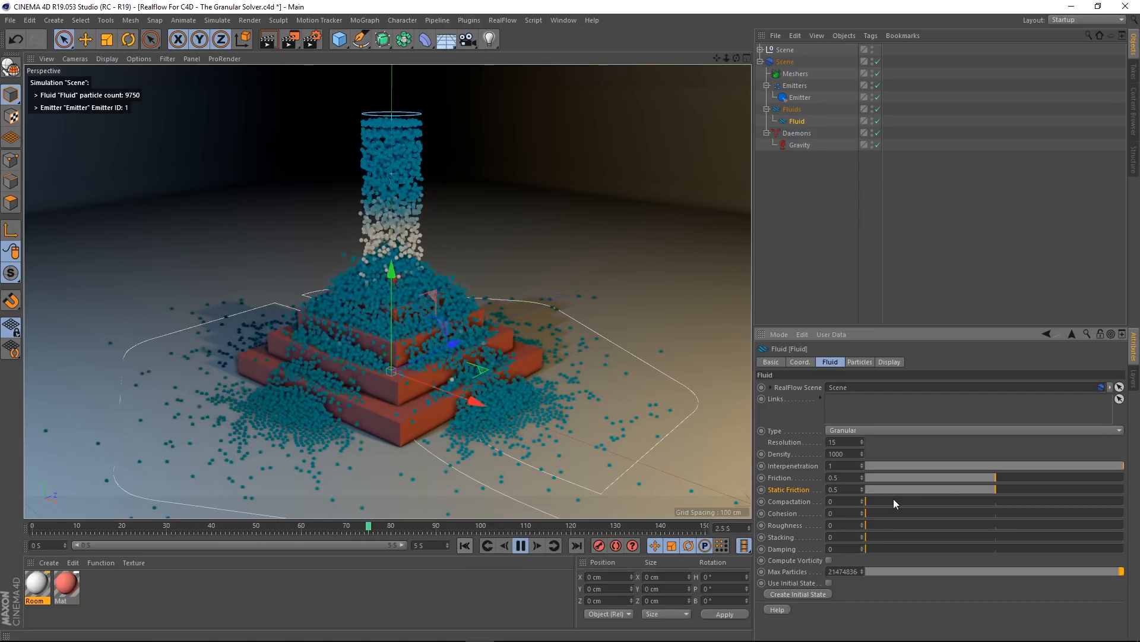
{"action": "left_click", "coordinate": [990, 489]}
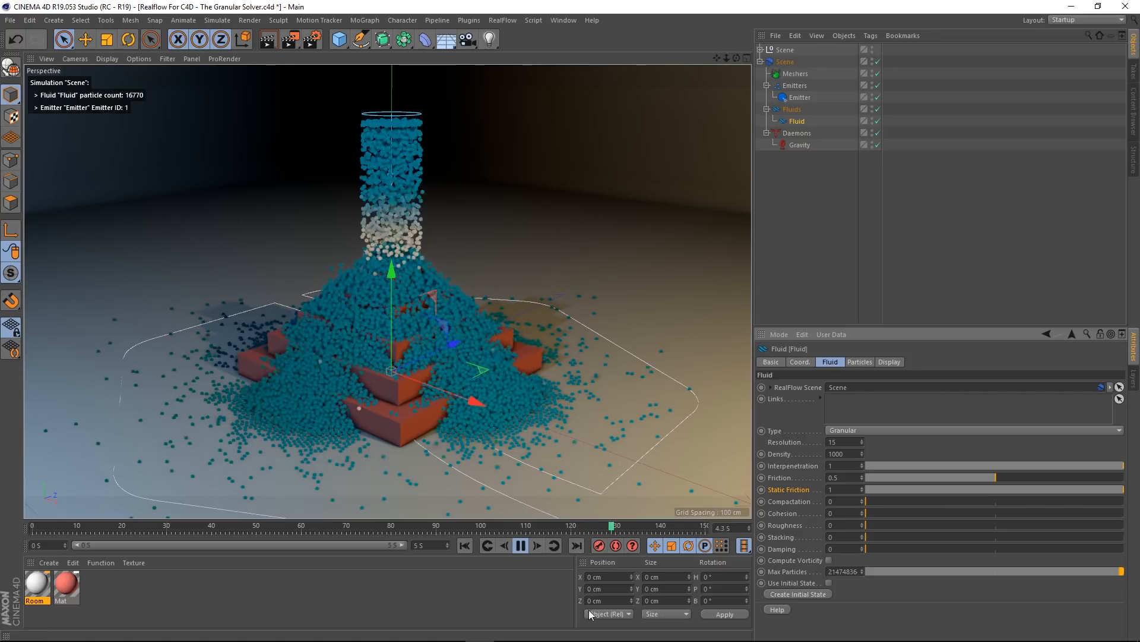
{"action": "left_click", "coordinate": [465, 546]}
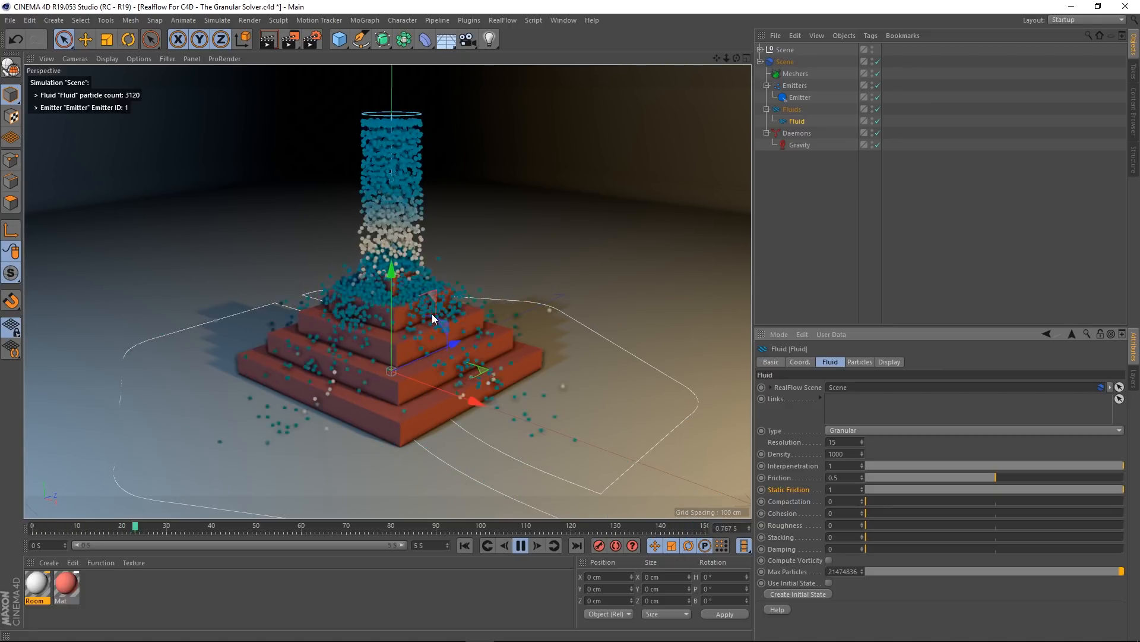
Step: Reset the Fluid's Friction and Static Friction to their defaults
{"action": "right_click", "coordinate": [787, 478]}
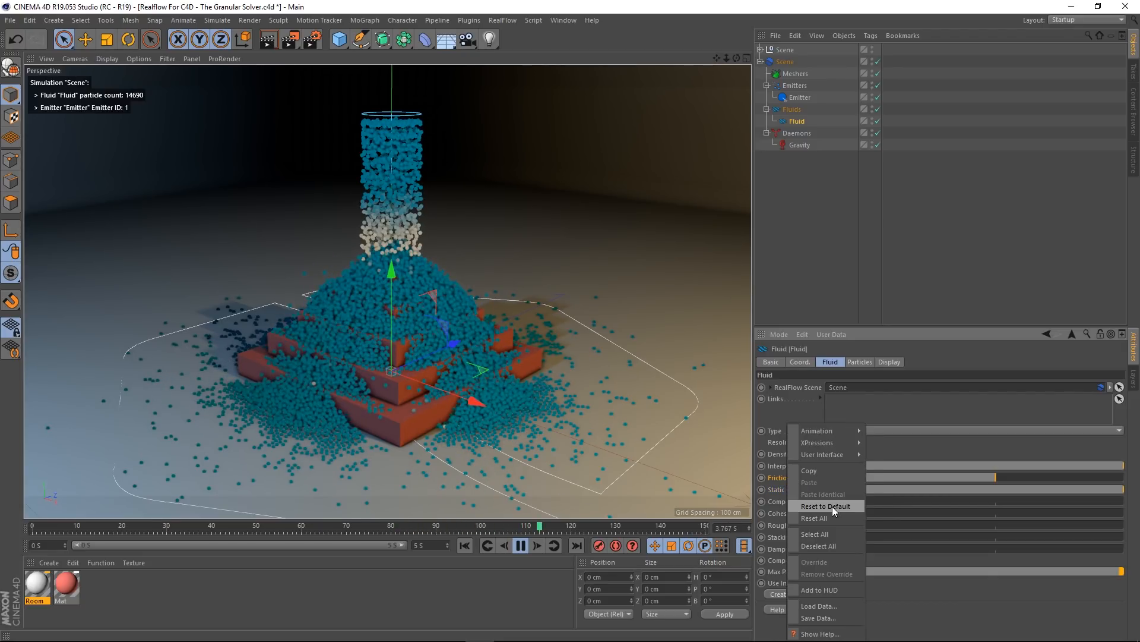
{"action": "left_click", "coordinate": [832, 506]}
{"action": "right_click", "coordinate": [793, 490]}
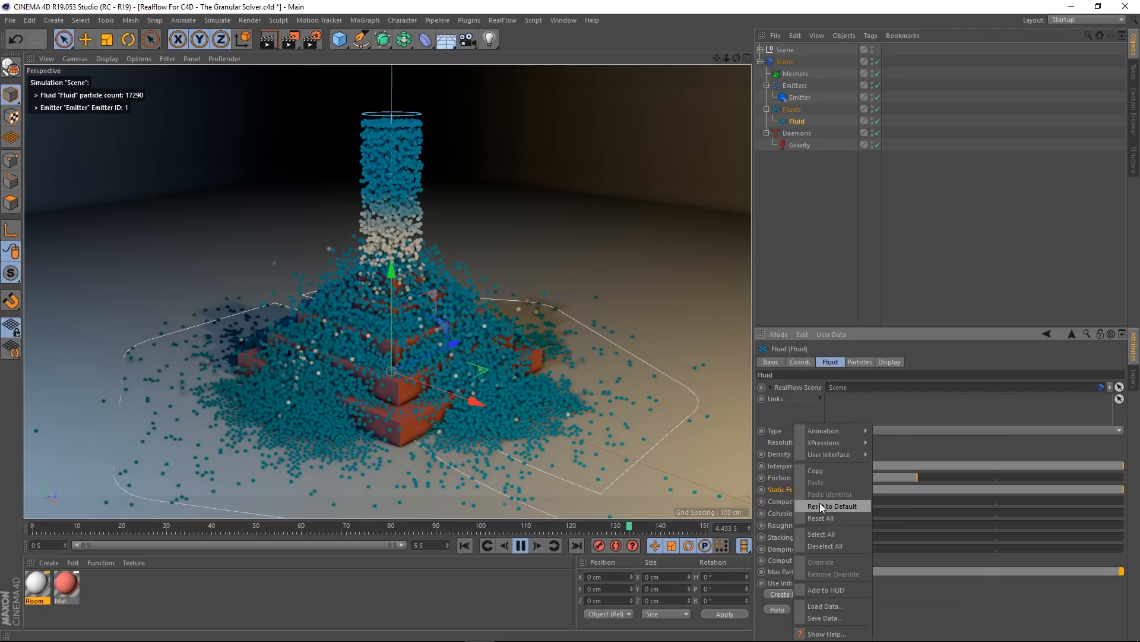
{"action": "left_click", "coordinate": [823, 506]}
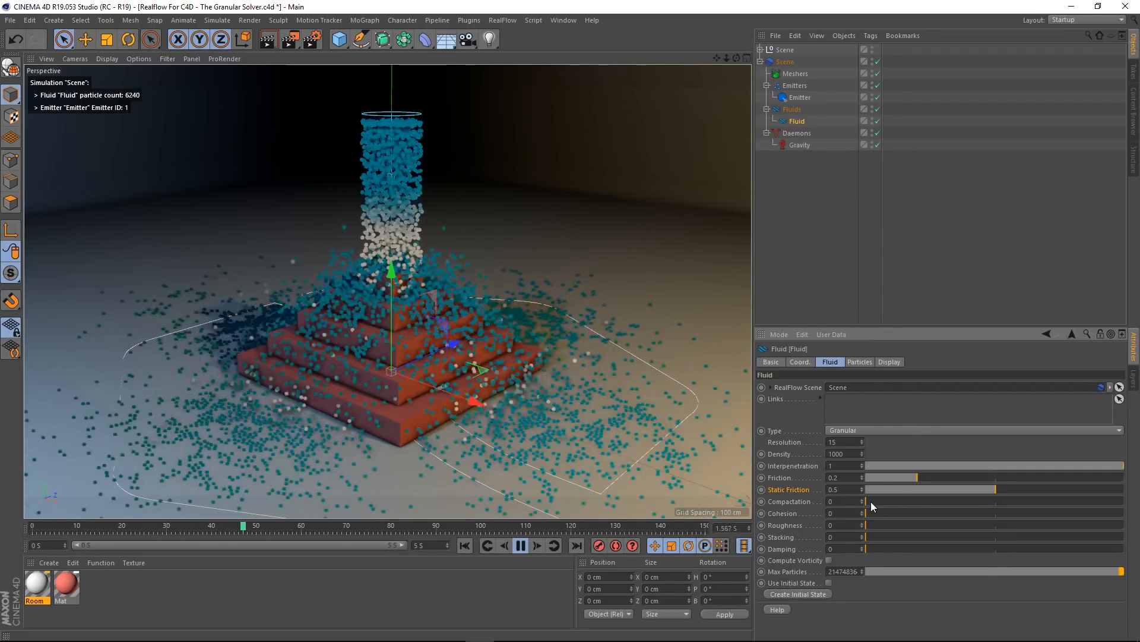
Step: Set Compactation and Friction to 0.5 while the simulation plays, and reset Compactation to its default
{"action": "left_click_drag", "start_coordinate": [907, 504], "coordinate": [996, 505]}
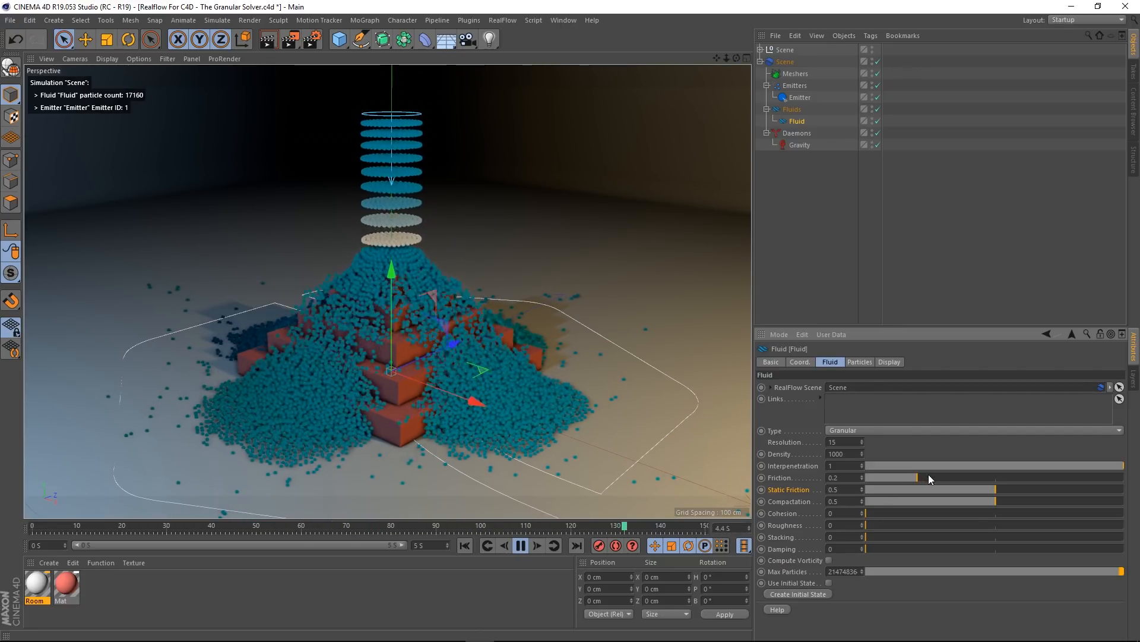
{"action": "left_click_drag", "start_coordinate": [921, 478], "coordinate": [995, 477]}
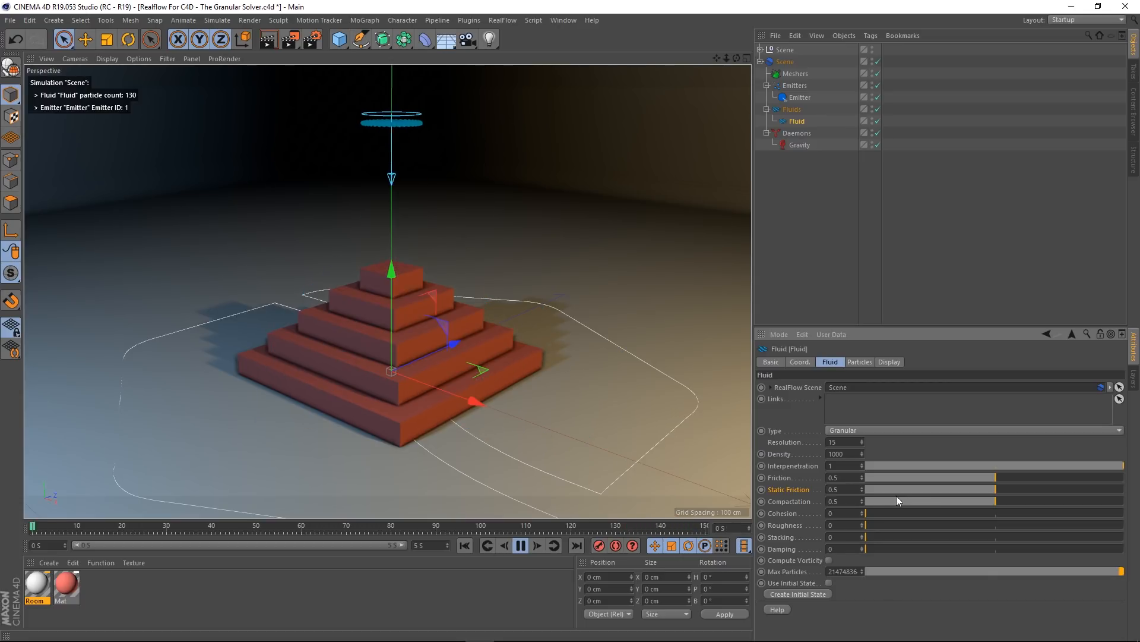
{"action": "right_click", "coordinate": [792, 499]}
{"action": "left_click", "coordinate": [832, 502]}
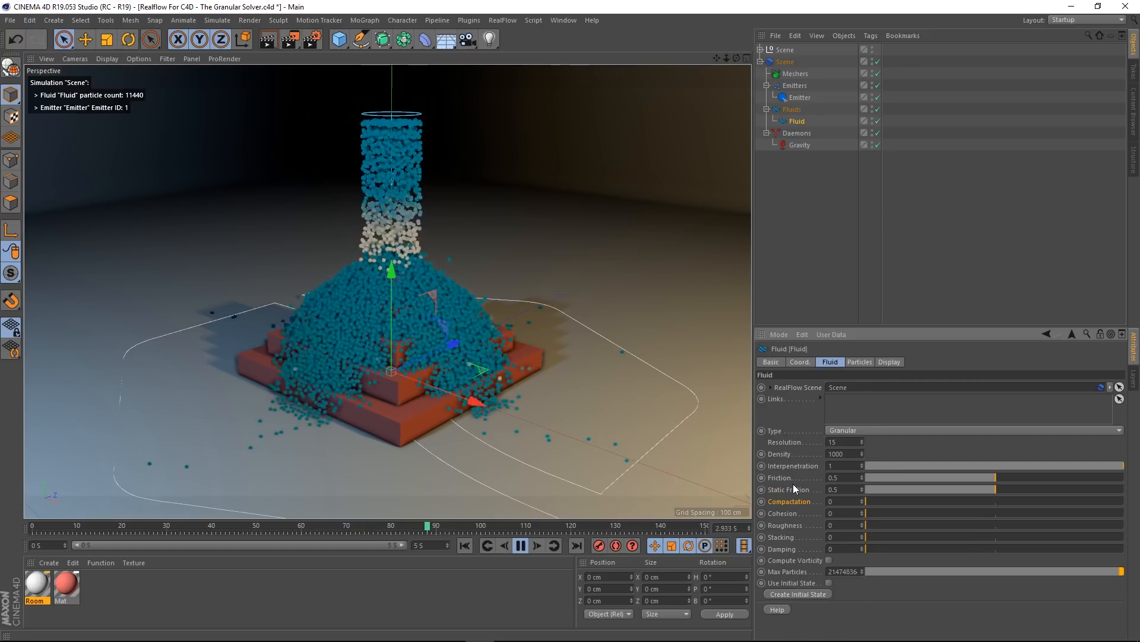
Step: Reset the Fluid's Friction to its default and alternate Cohesion between 1 and 0 during playback to compare the particle behavior
{"action": "right_click", "coordinate": [785, 476]}
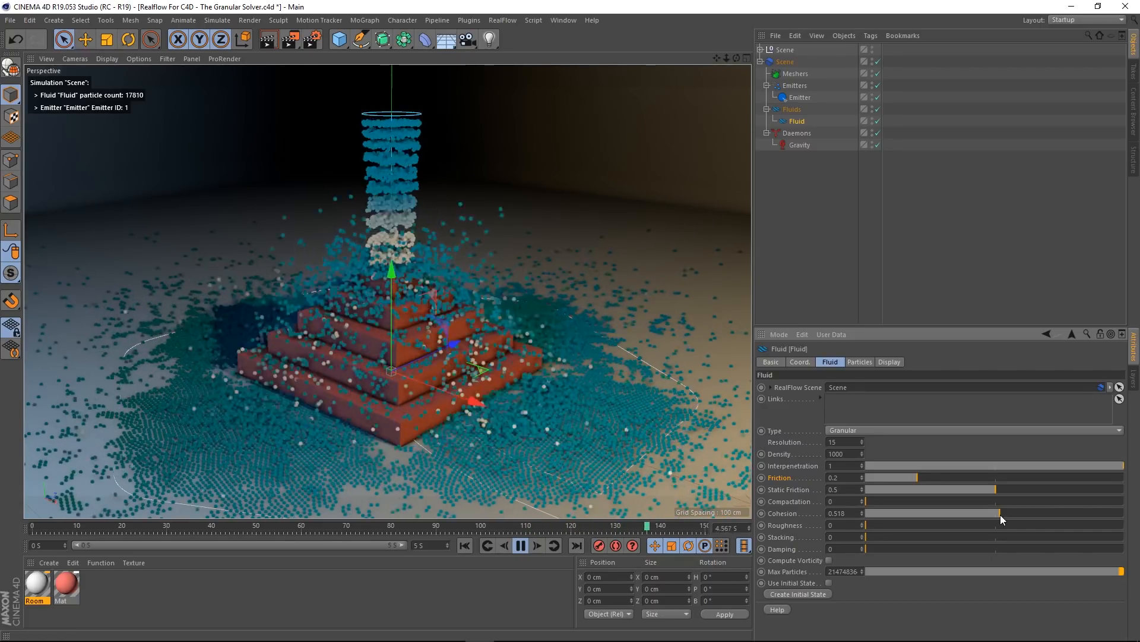
{"action": "left_click_drag", "start_coordinate": [1000, 515], "coordinate": [1122, 513]}
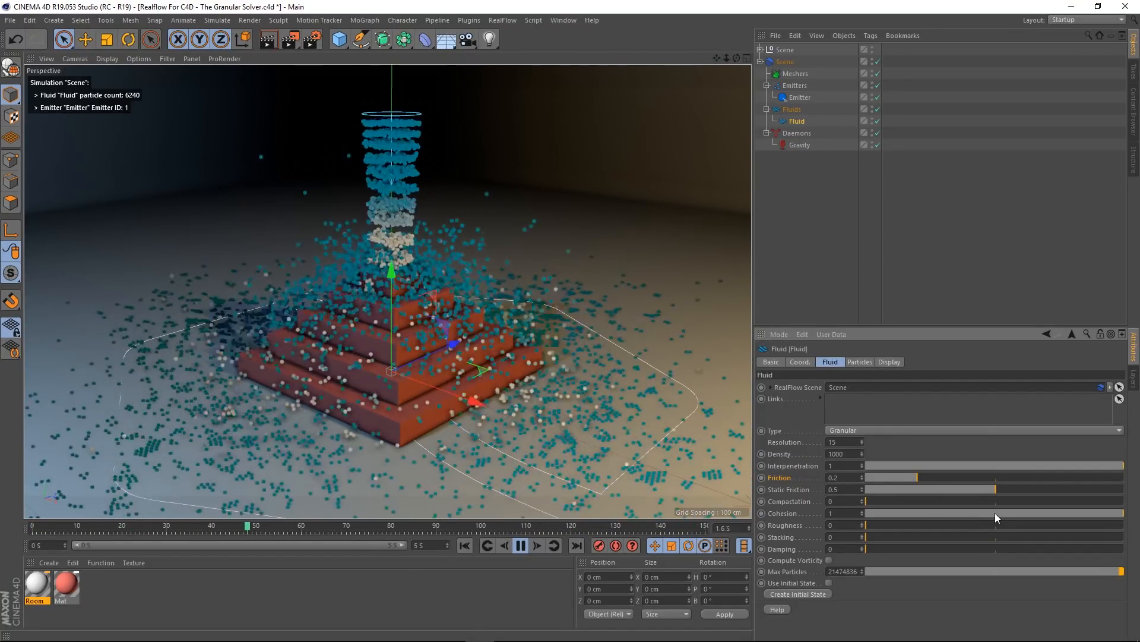
{"action": "left_click_drag", "start_coordinate": [995, 512], "coordinate": [858, 513]}
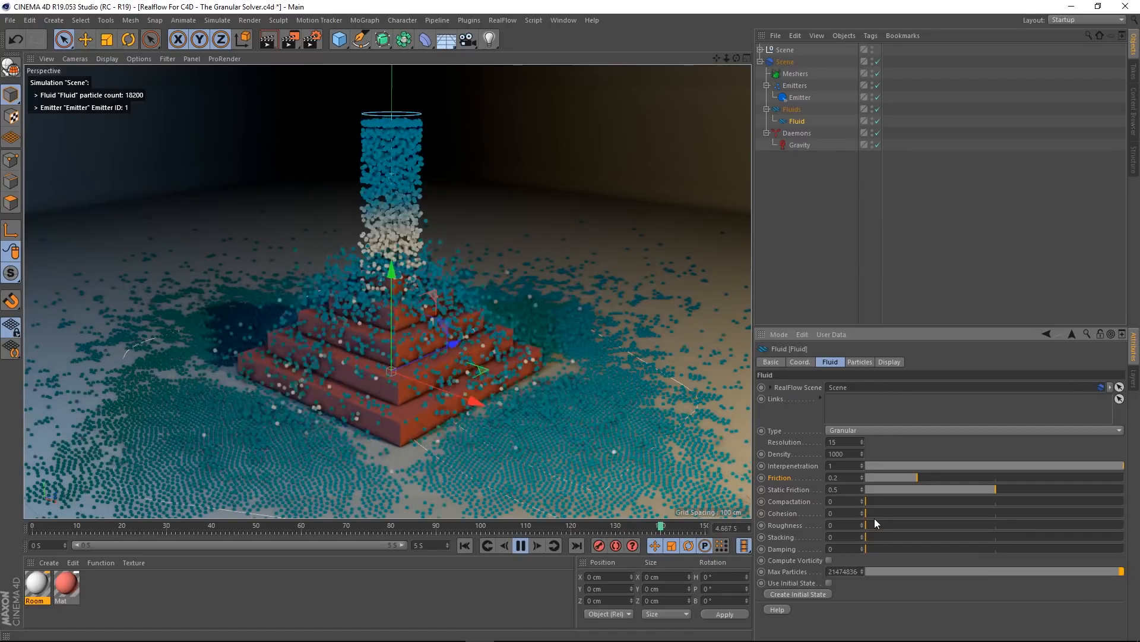
{"action": "left_click_drag", "start_coordinate": [878, 513], "coordinate": [1124, 499]}
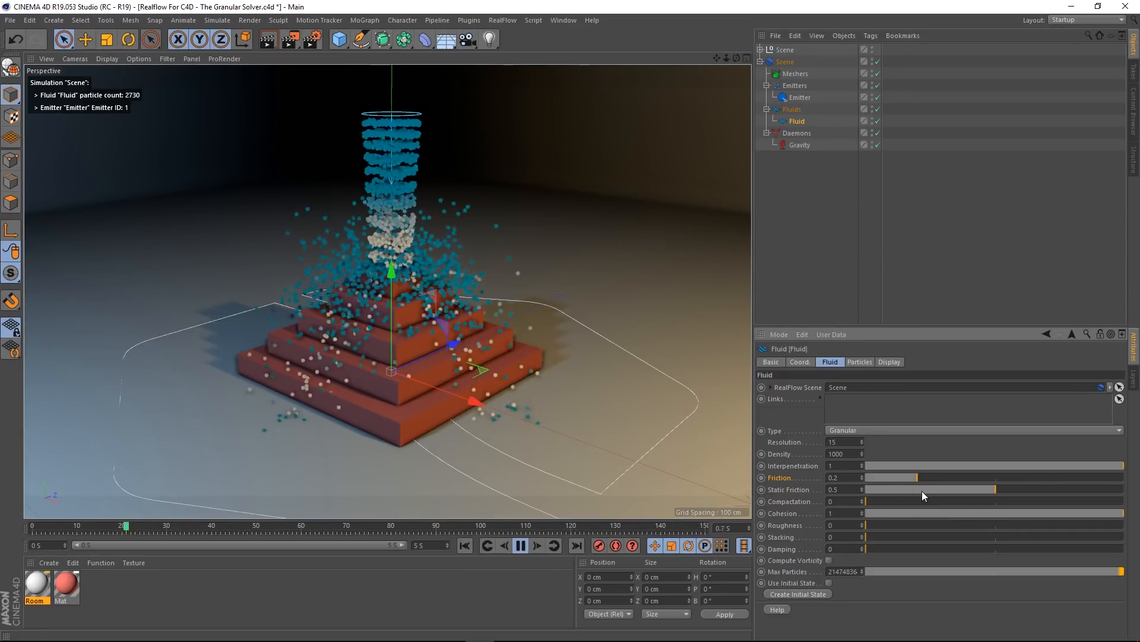
{"action": "left_click_drag", "start_coordinate": [988, 513], "coordinate": [862, 514]}
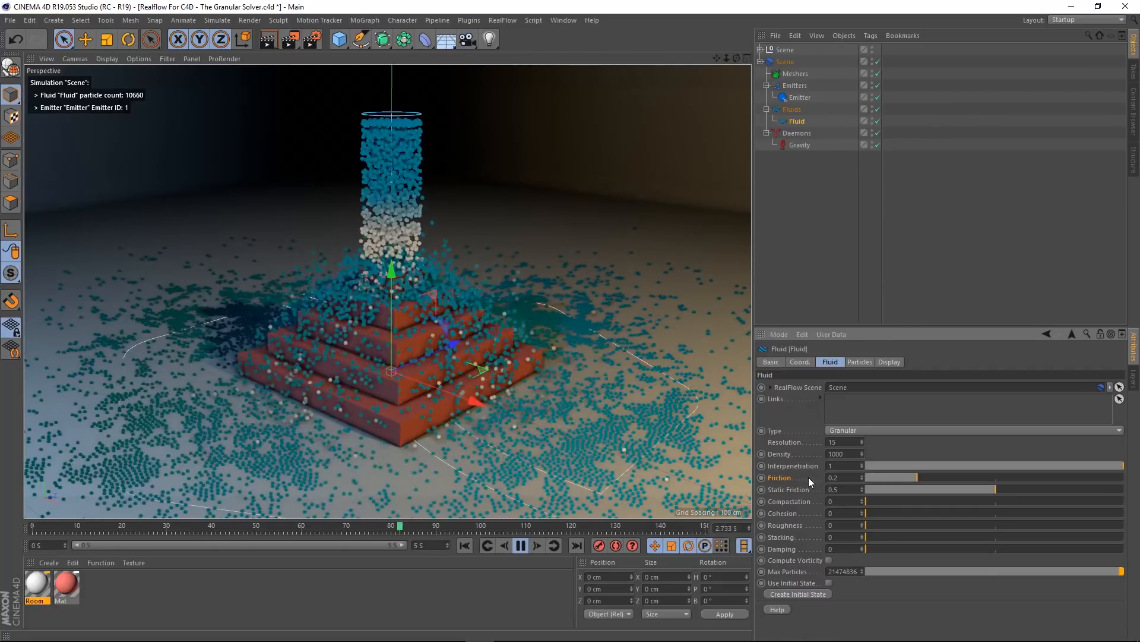
Step: Raise Friction to 0.502 and on to 0.736, varying Cohesion through 0.797 and 0.379 up to 1 while the simulation plays
{"action": "left_click_drag", "start_coordinate": [918, 476], "coordinate": [996, 482]}
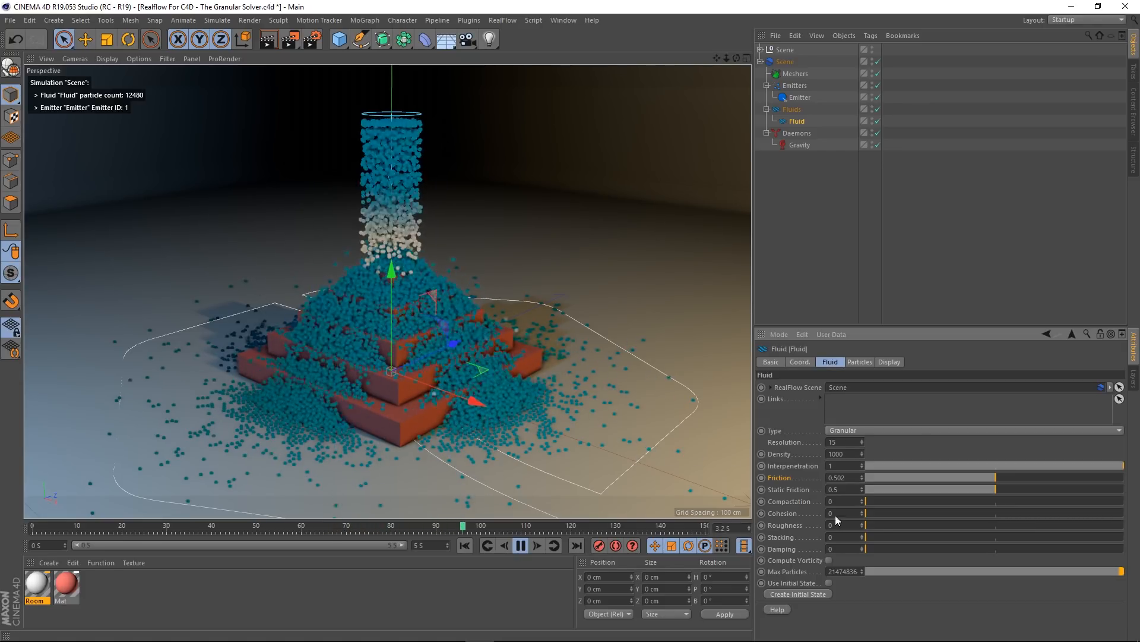
{"action": "left_click_drag", "start_coordinate": [880, 511], "coordinate": [1037, 516]}
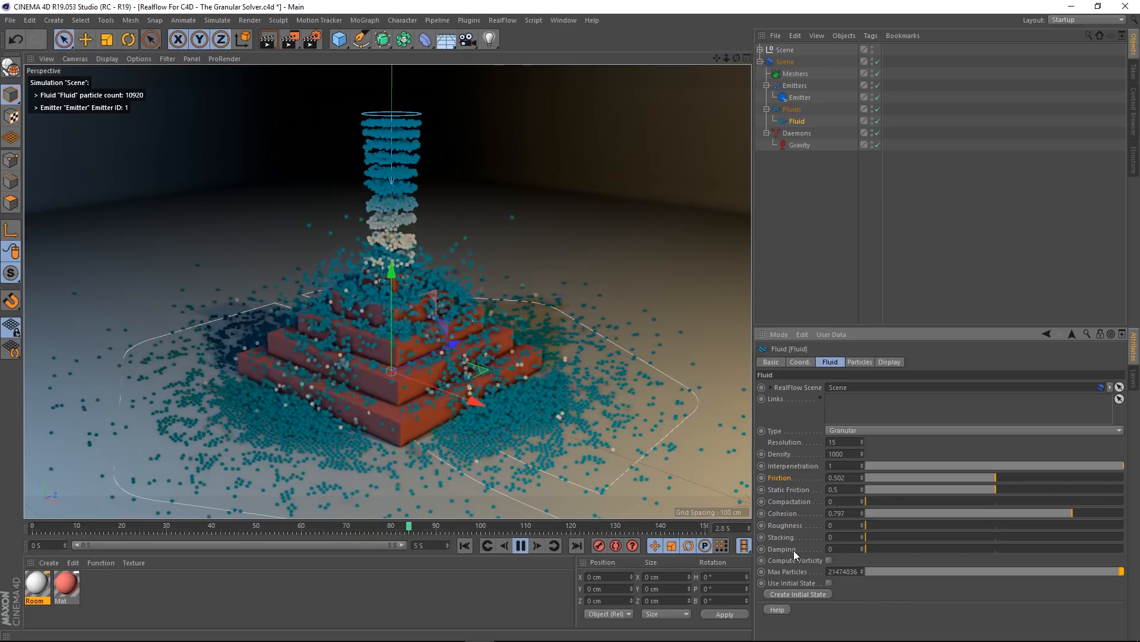
{"action": "left_click", "coordinate": [964, 513]}
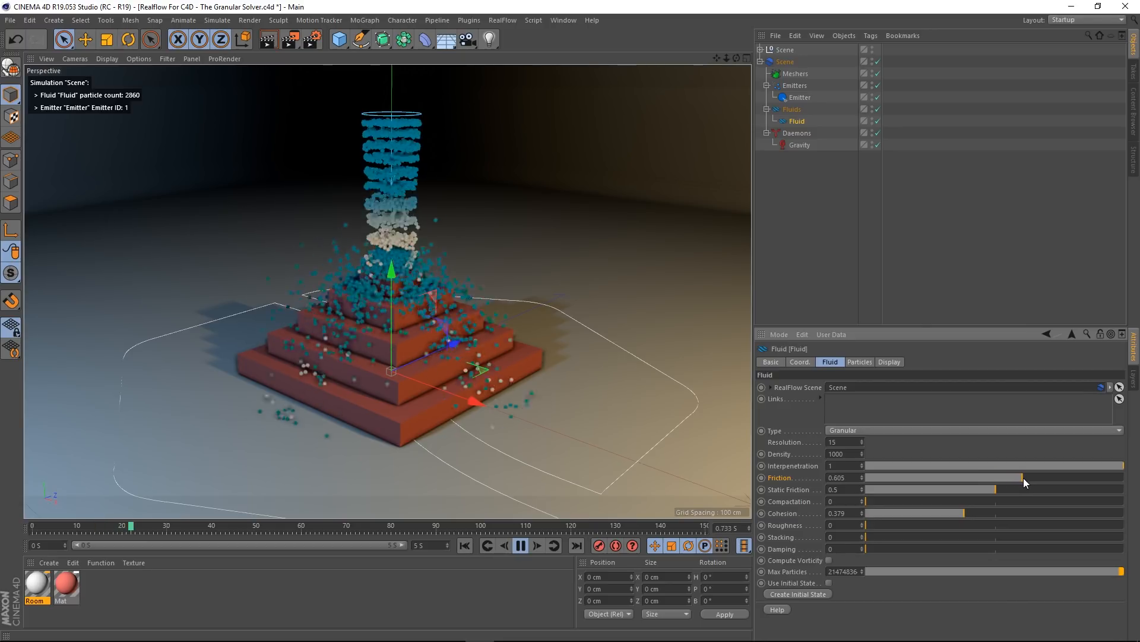
{"action": "left_click_drag", "start_coordinate": [1024, 478], "coordinate": [1049, 477]}
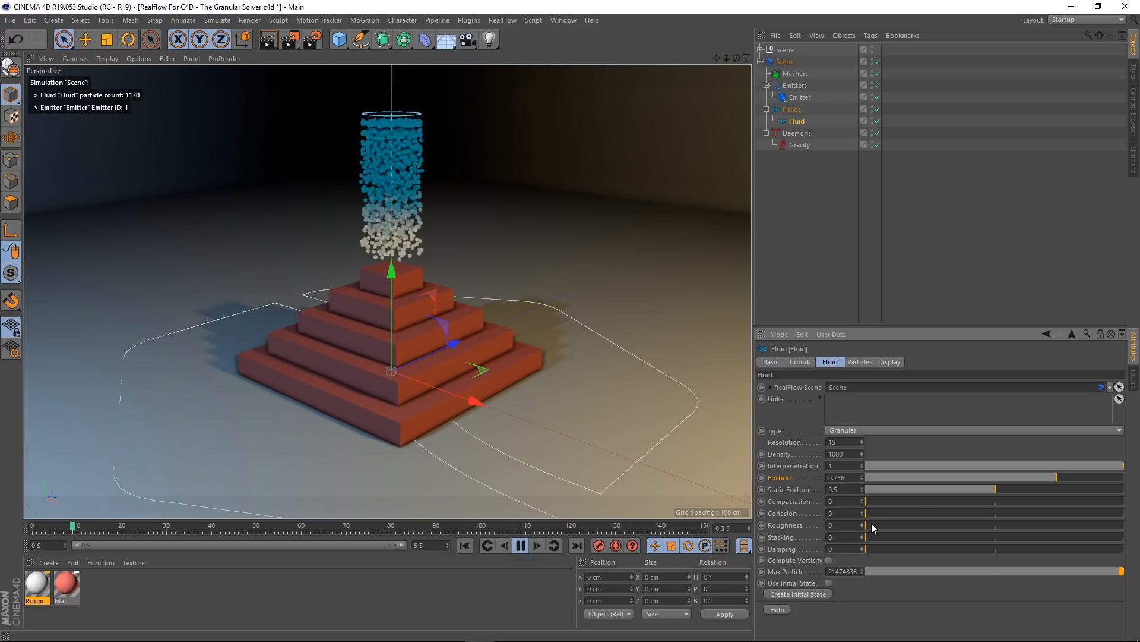
{"action": "left_click_drag", "start_coordinate": [882, 513], "coordinate": [1100, 512]}
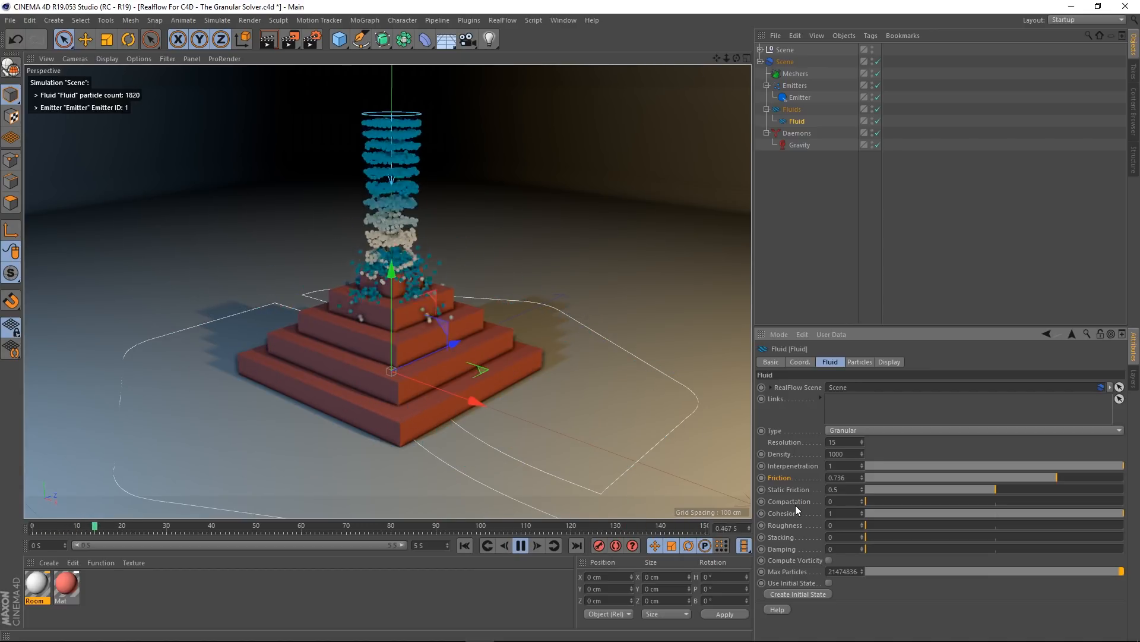
Step: Reset the Fluid's Cohesion, Friction and Static Friction to their default values
{"action": "right_click", "coordinate": [782, 514]}
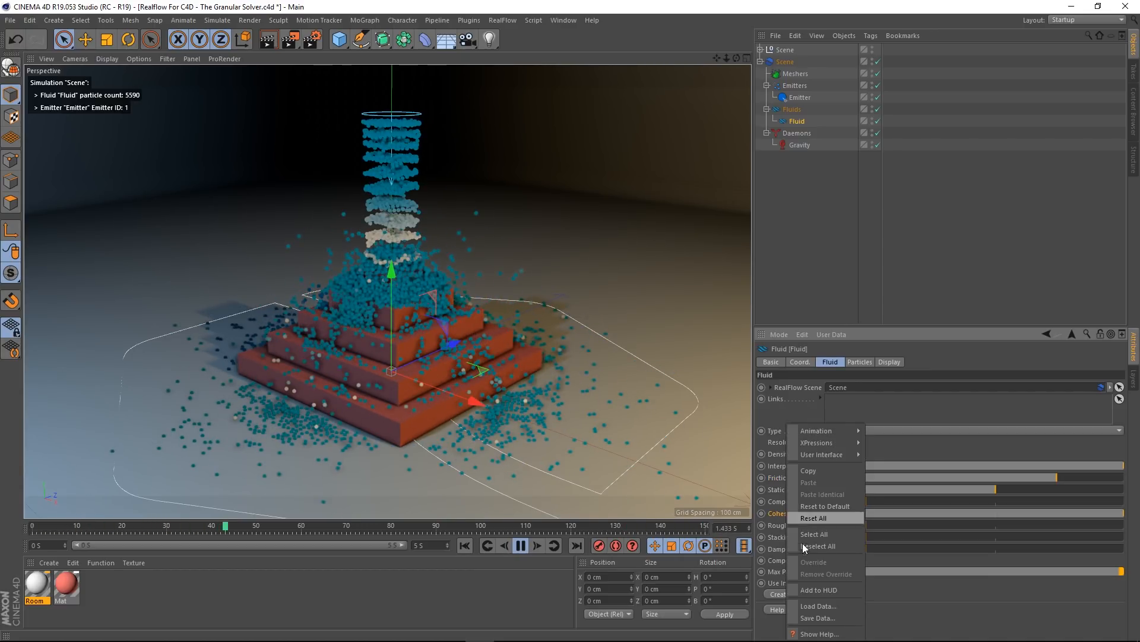
{"action": "left_click", "coordinate": [826, 506]}
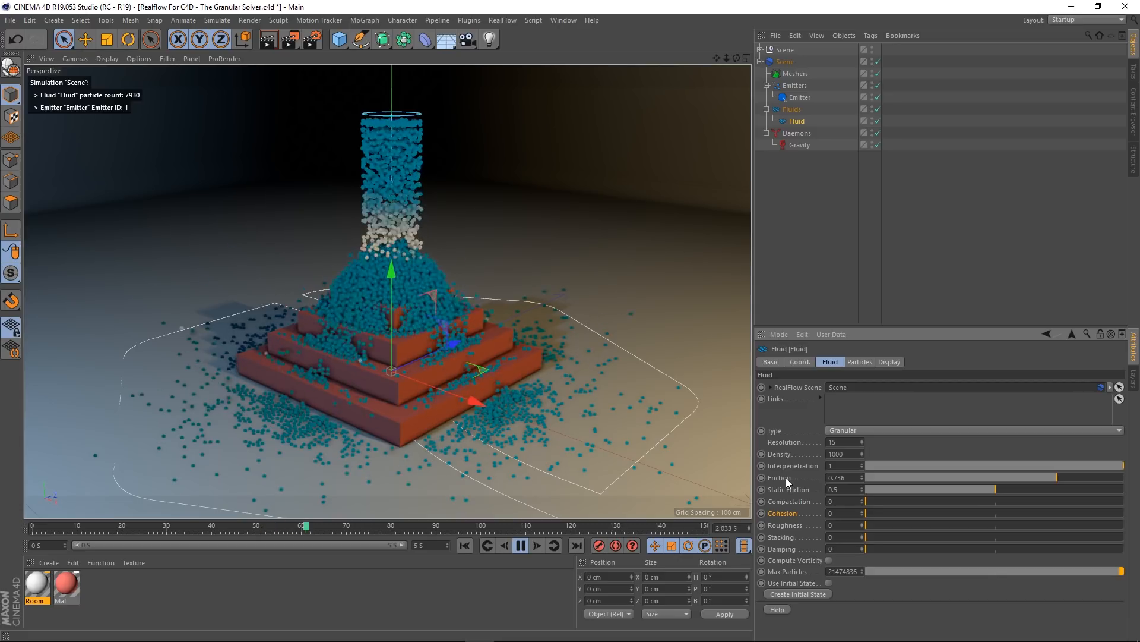
{"action": "right_click", "coordinate": [785, 478]}
{"action": "left_click", "coordinate": [834, 506]}
{"action": "right_click", "coordinate": [790, 490]}
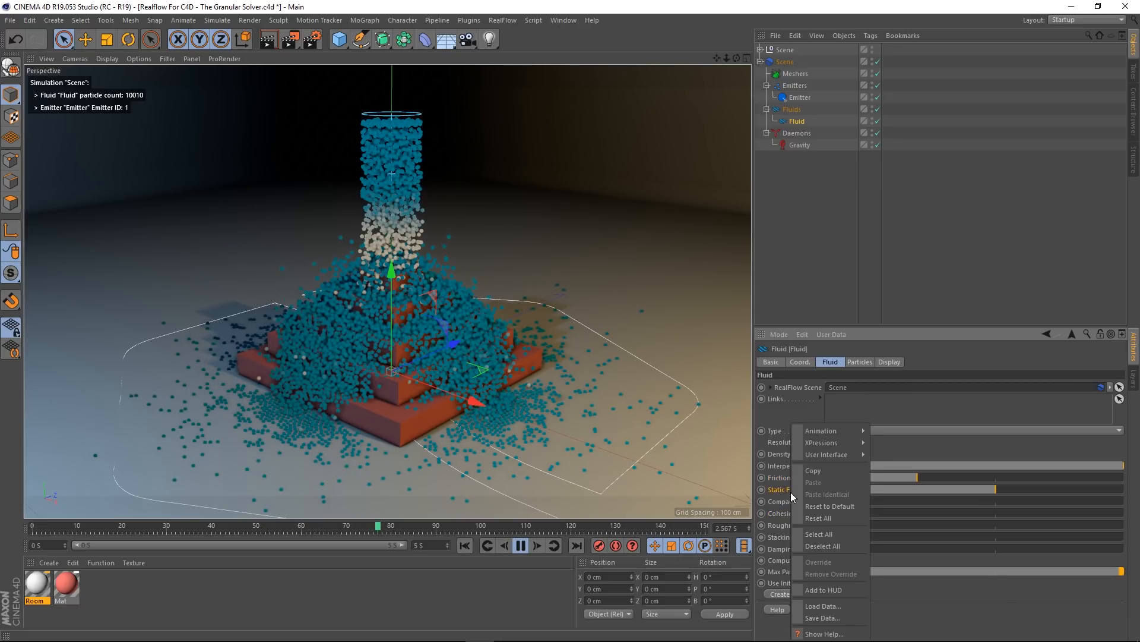
{"action": "left_click", "coordinate": [817, 507]}
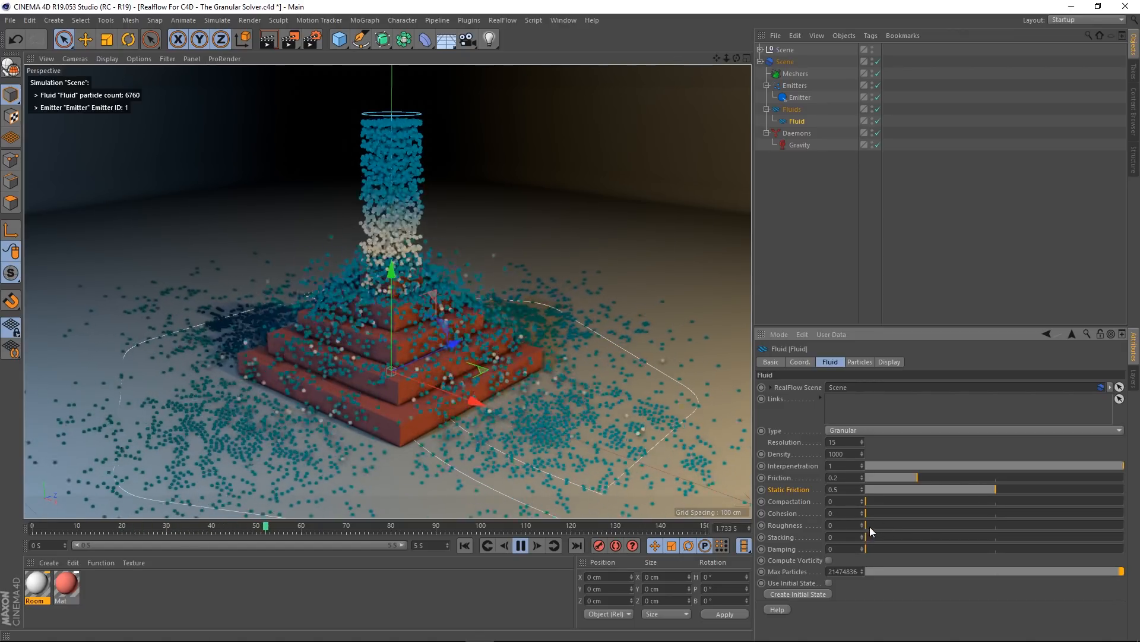
Step: Vary the Fluid's Roughness through 0.754, 0 and 0.791 to compare the scattering, finishing at 0.502
{"action": "left_click_drag", "start_coordinate": [869, 526], "coordinate": [947, 527]}
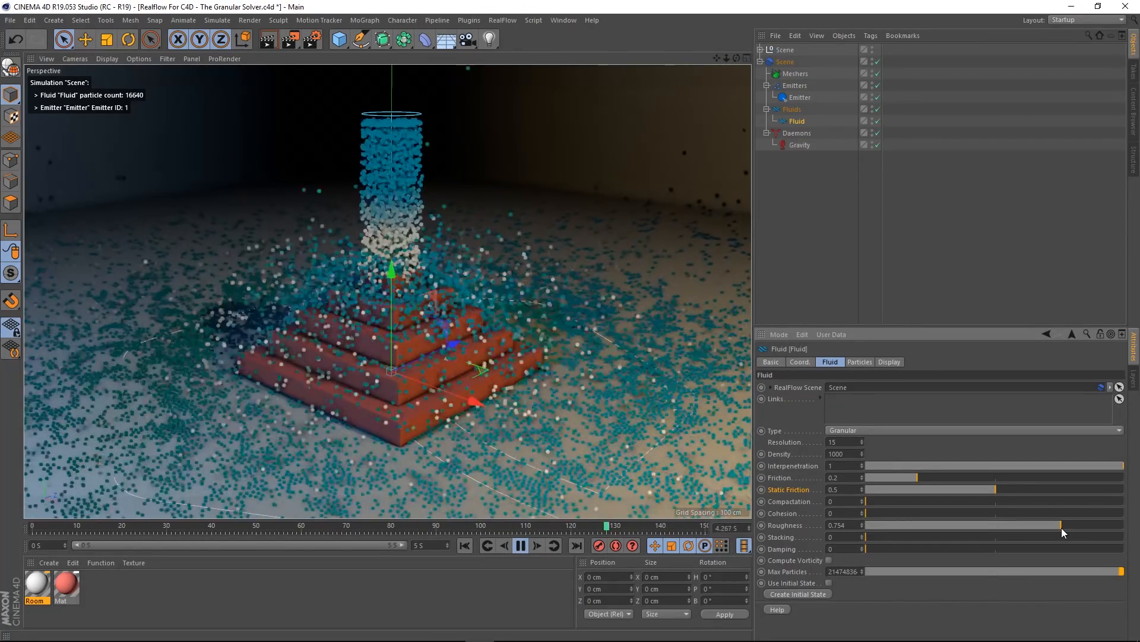
{"action": "left_click_drag", "start_coordinate": [1061, 527], "coordinate": [634, 549]}
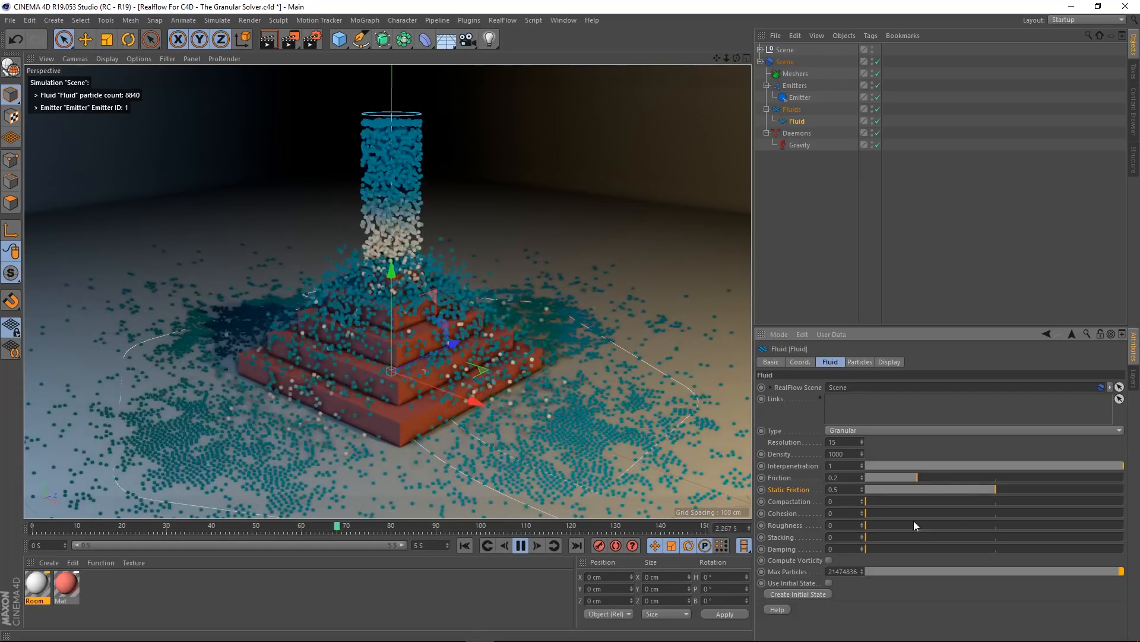
{"action": "left_click_drag", "start_coordinate": [872, 526], "coordinate": [1070, 523]}
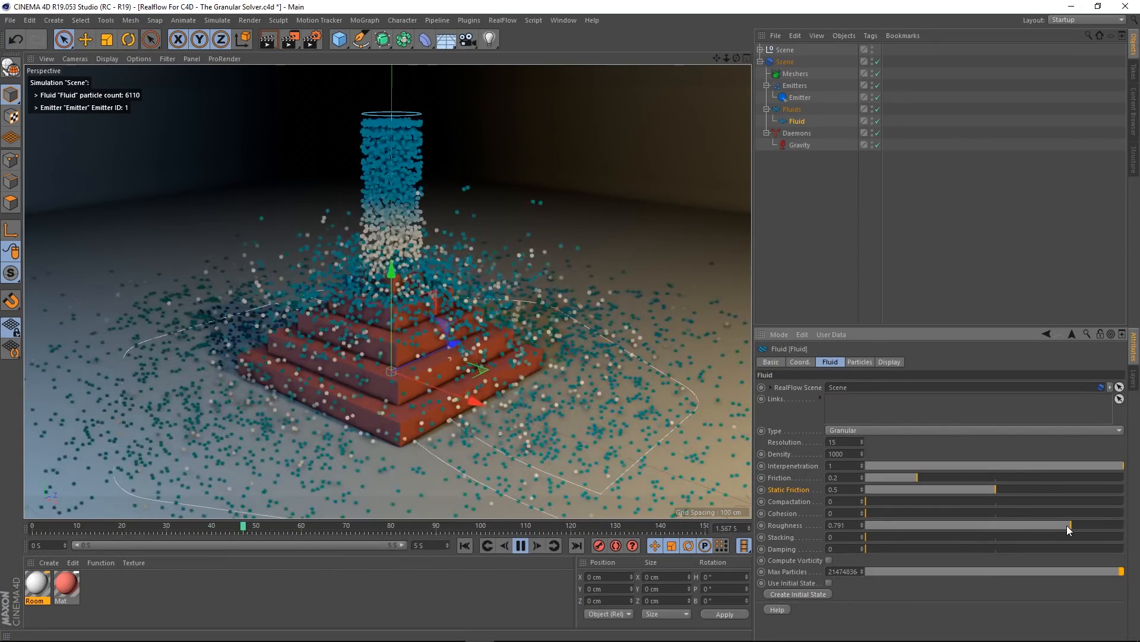
{"action": "left_click_drag", "start_coordinate": [1066, 525], "coordinate": [1030, 527]}
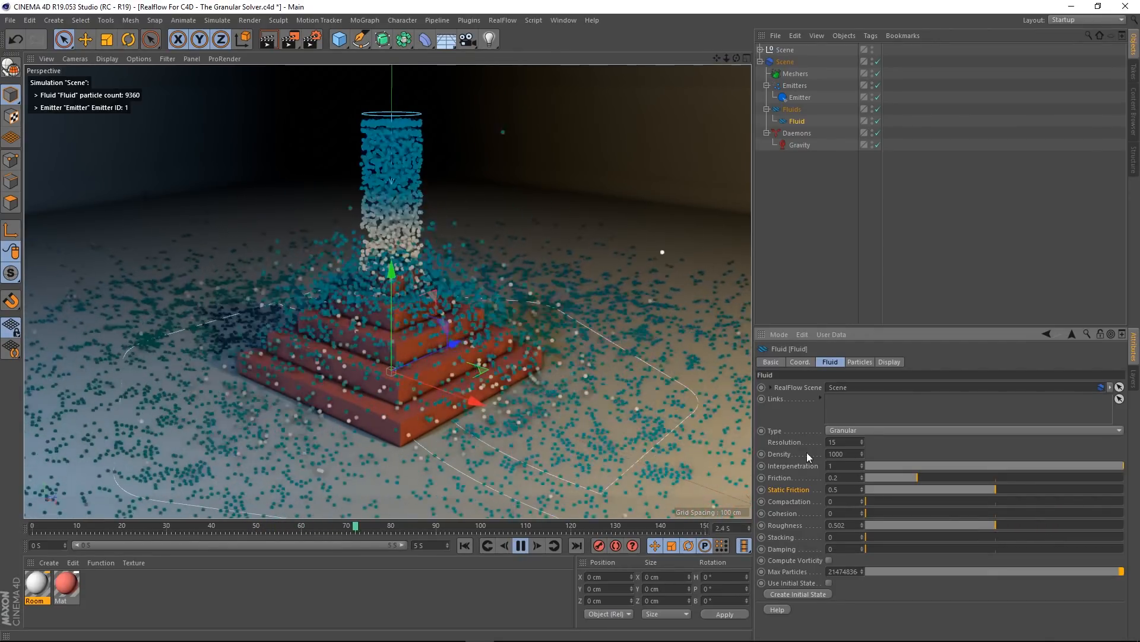
Step: Set Friction to 0.5, and lower Roughness close to 0 before raising it to 1 during playback
{"action": "left_click", "coordinate": [915, 478]}
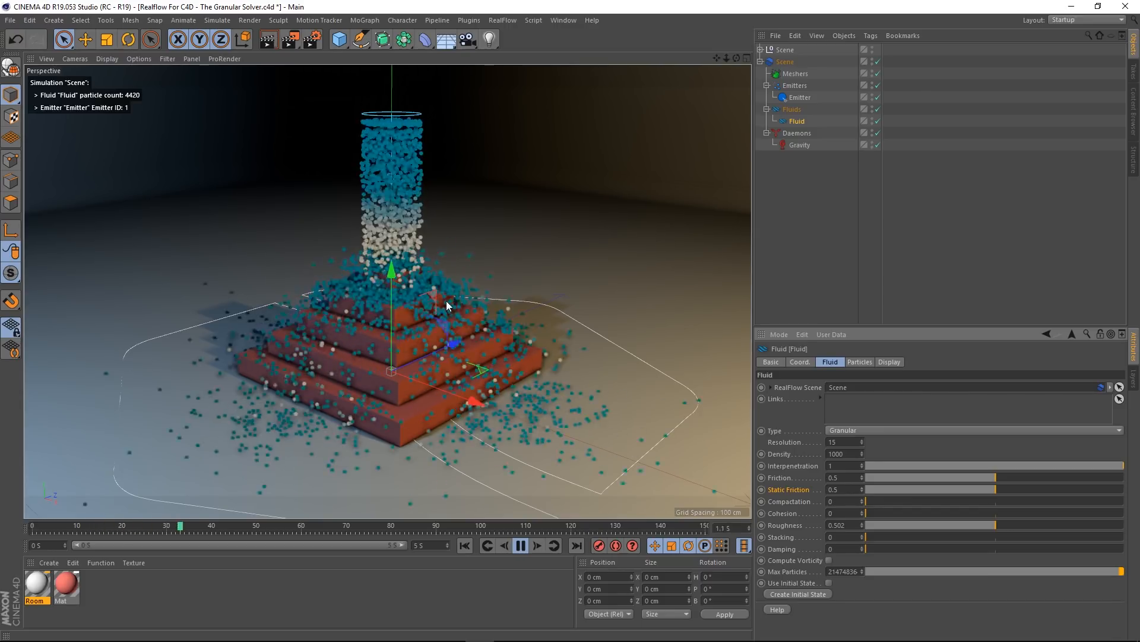
{"action": "left_click_drag", "start_coordinate": [988, 523], "coordinate": [751, 533]}
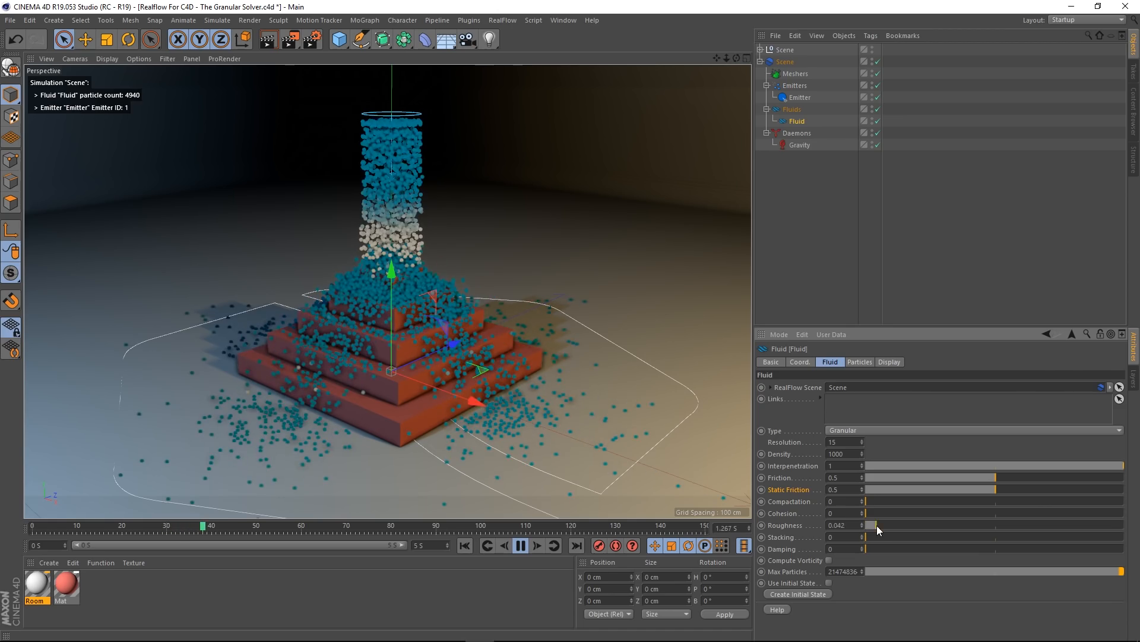
{"action": "left_click_drag", "start_coordinate": [876, 525], "coordinate": [1125, 525]}
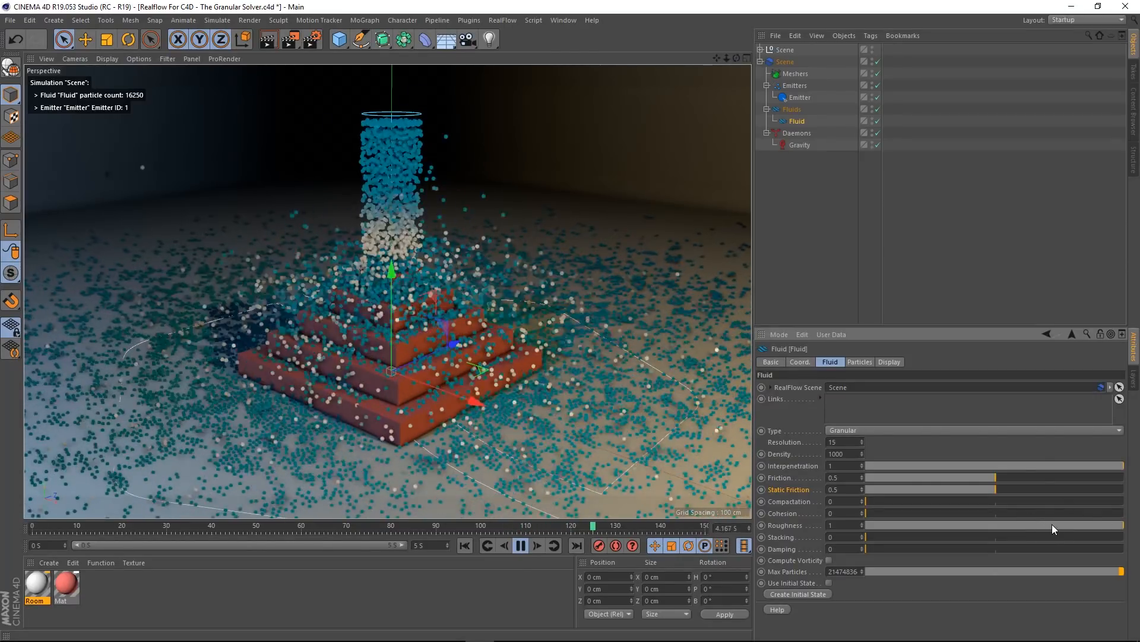
Step: Return the Fluid's Roughness to 0 and reset Friction to its default
{"action": "left_click_drag", "start_coordinate": [1053, 525], "coordinate": [843, 529]}
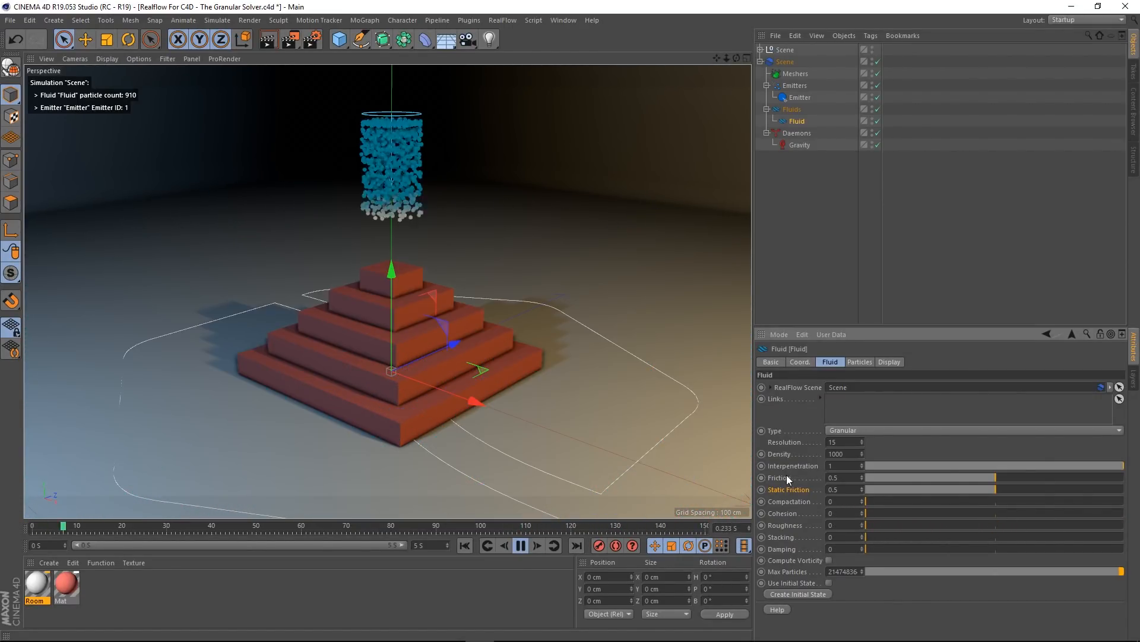
{"action": "right_click", "coordinate": [787, 475]}
{"action": "left_click", "coordinate": [821, 517]}
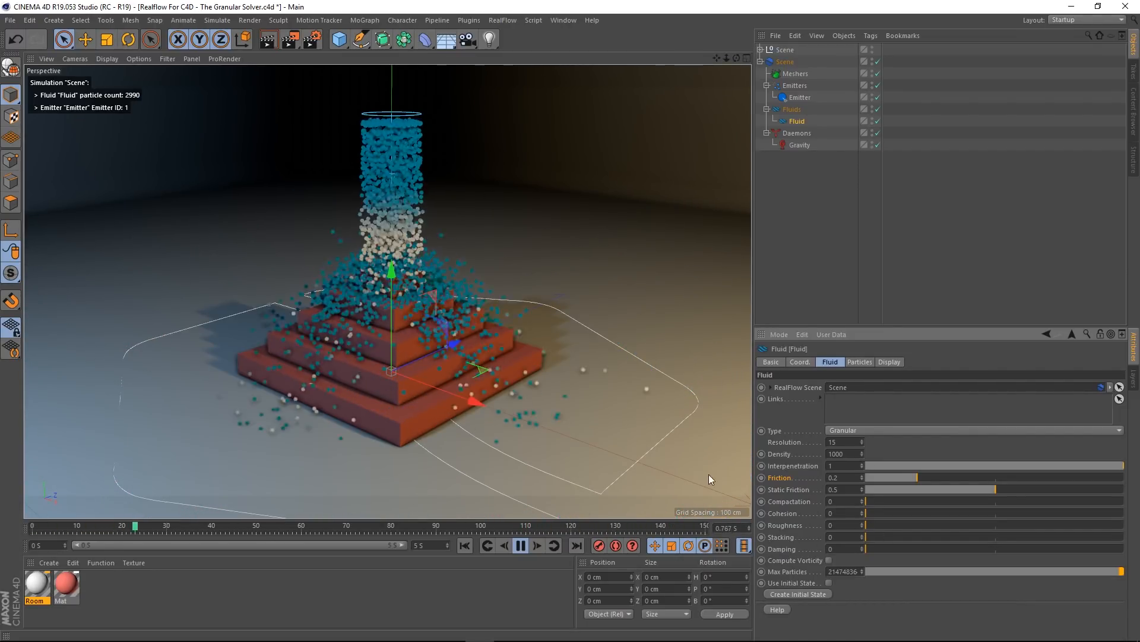
Step: Raise the Fluid's Stacking to 1 to observe its effect at default Friction, and return it to 0
{"action": "left_click_drag", "start_coordinate": [872, 535], "coordinate": [1092, 535]}
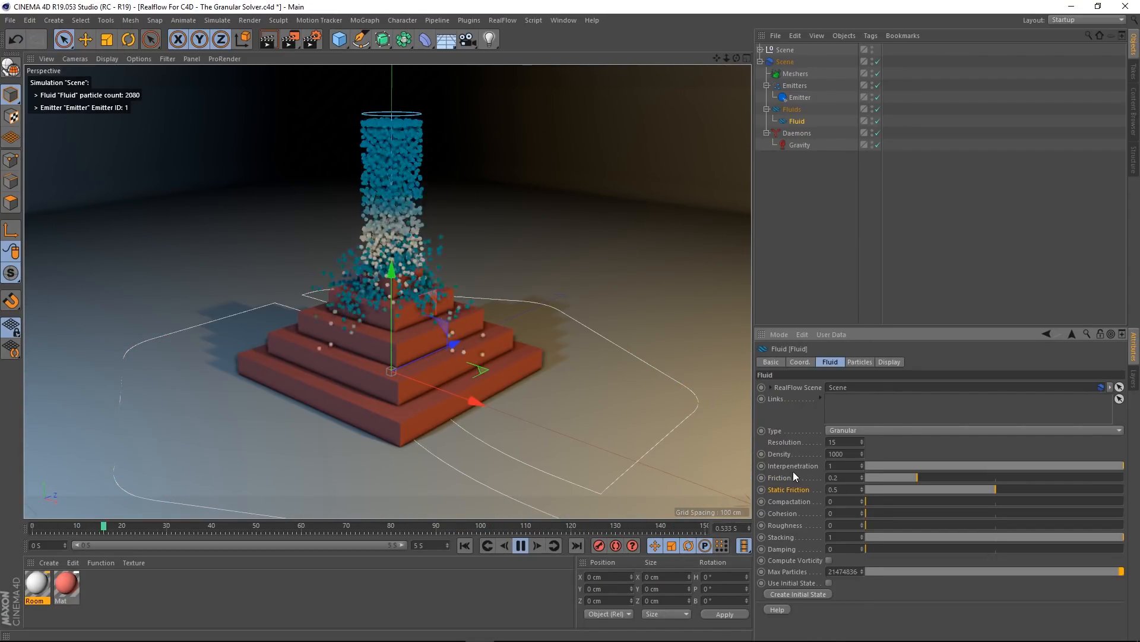
{"action": "left_click", "coordinate": [793, 475]}
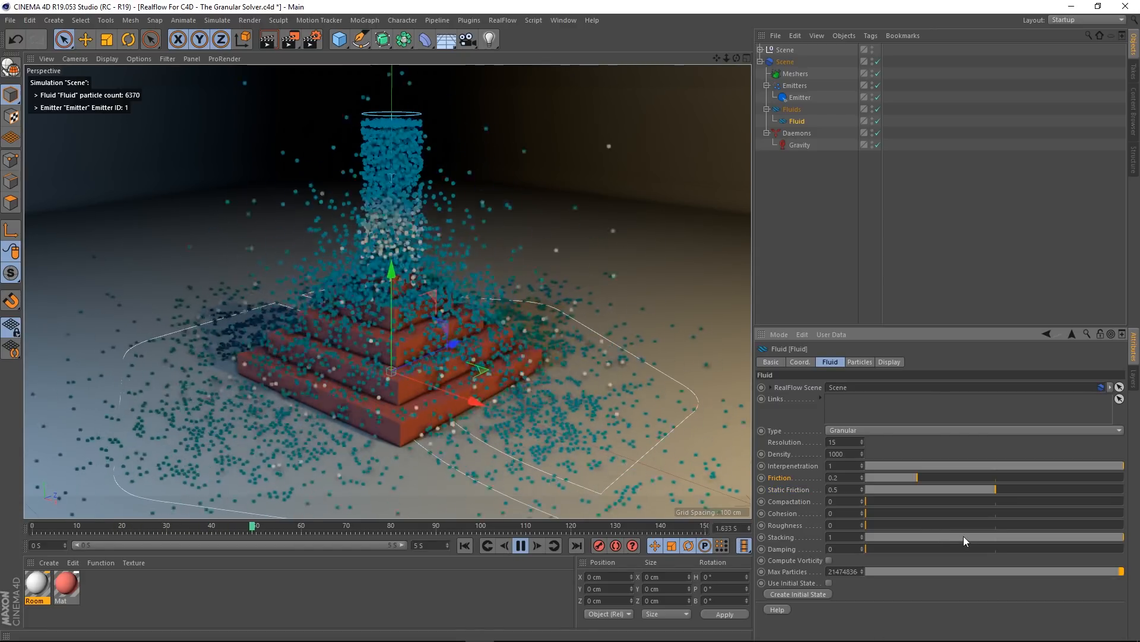
{"action": "left_click_drag", "start_coordinate": [964, 540], "coordinate": [726, 561]}
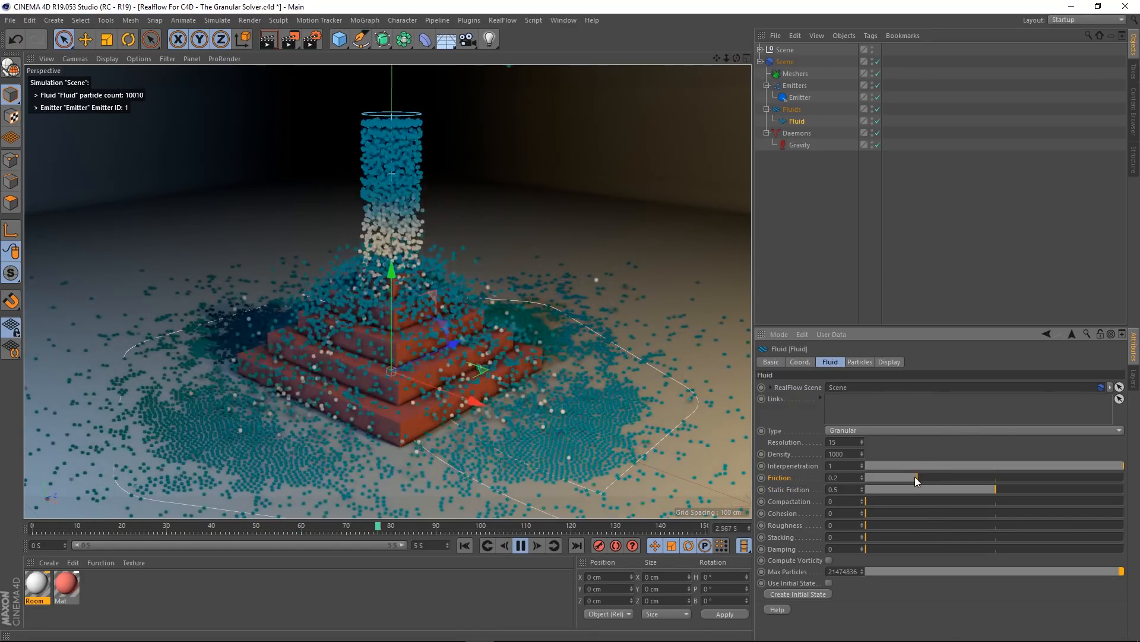
Step: Set the Fluid's Friction to about 0.5 and raise Stacking to 1 while the simulation plays
{"action": "left_click_drag", "start_coordinate": [914, 476], "coordinate": [996, 475]}
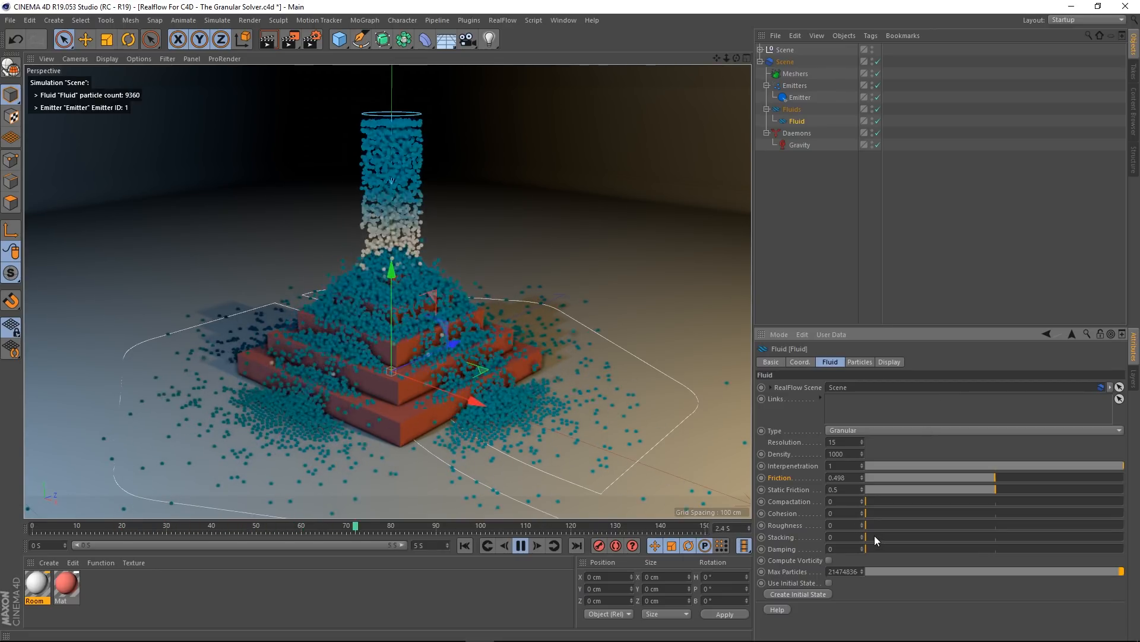
{"action": "left_click_drag", "start_coordinate": [876, 537], "coordinate": [1046, 537]}
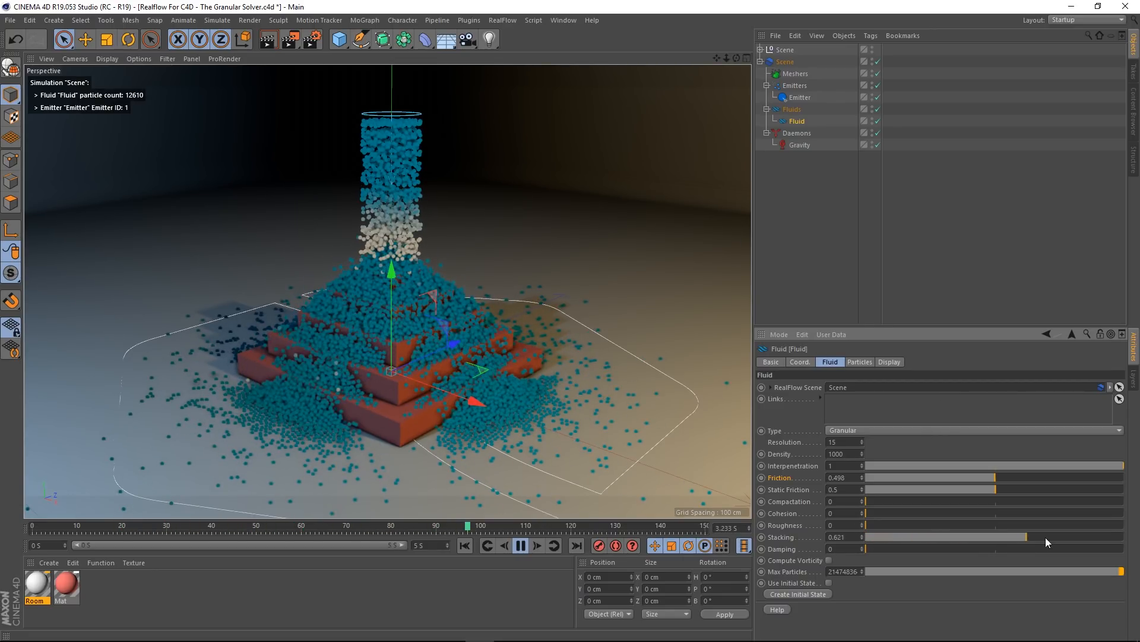
{"action": "left_click_drag", "start_coordinate": [1119, 538], "coordinate": [1124, 537]}
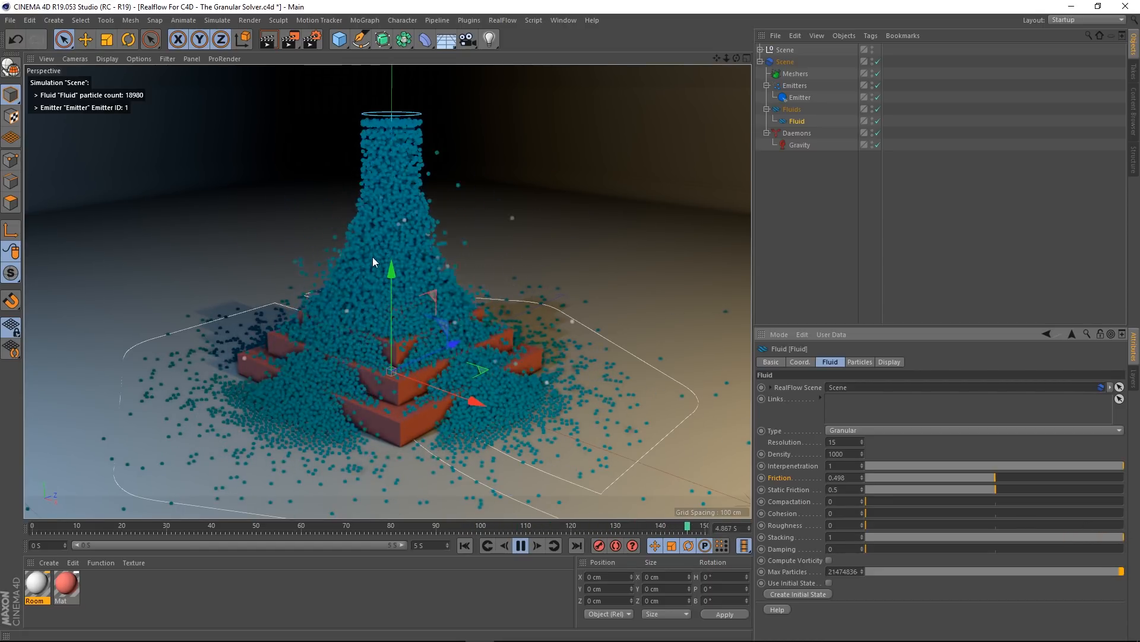
Step: Move the Emitter along X to 209.151 cm, beside the pyramid, and back over its top at about 0.3 cm
{"action": "left_click", "coordinate": [806, 98]}
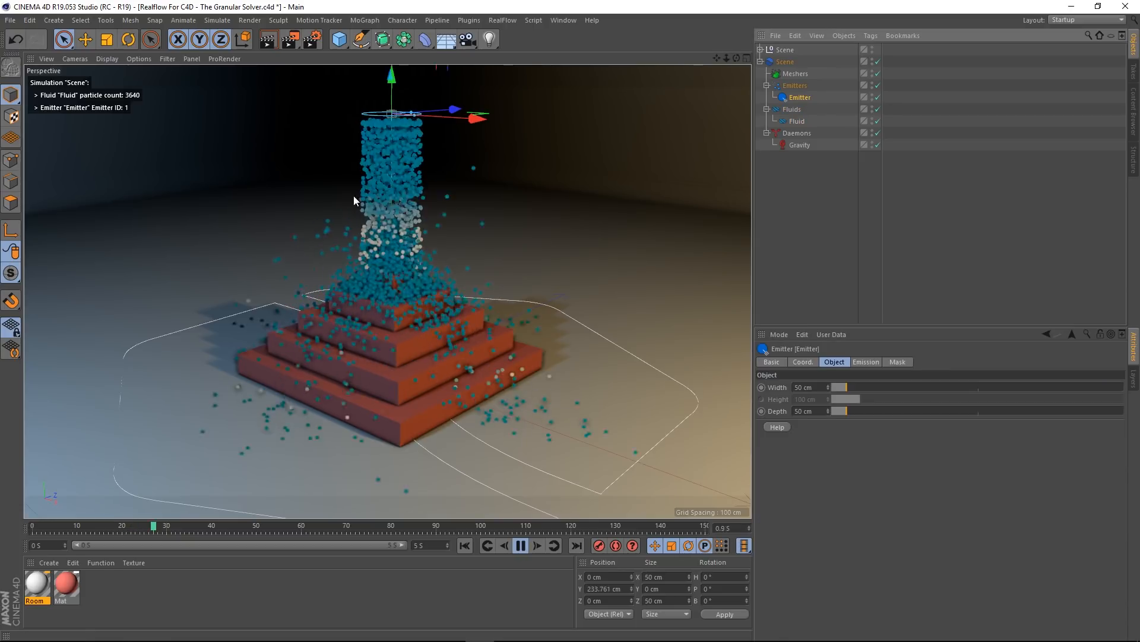
{"action": "left_click_drag", "start_coordinate": [471, 120], "coordinate": [719, 304]}
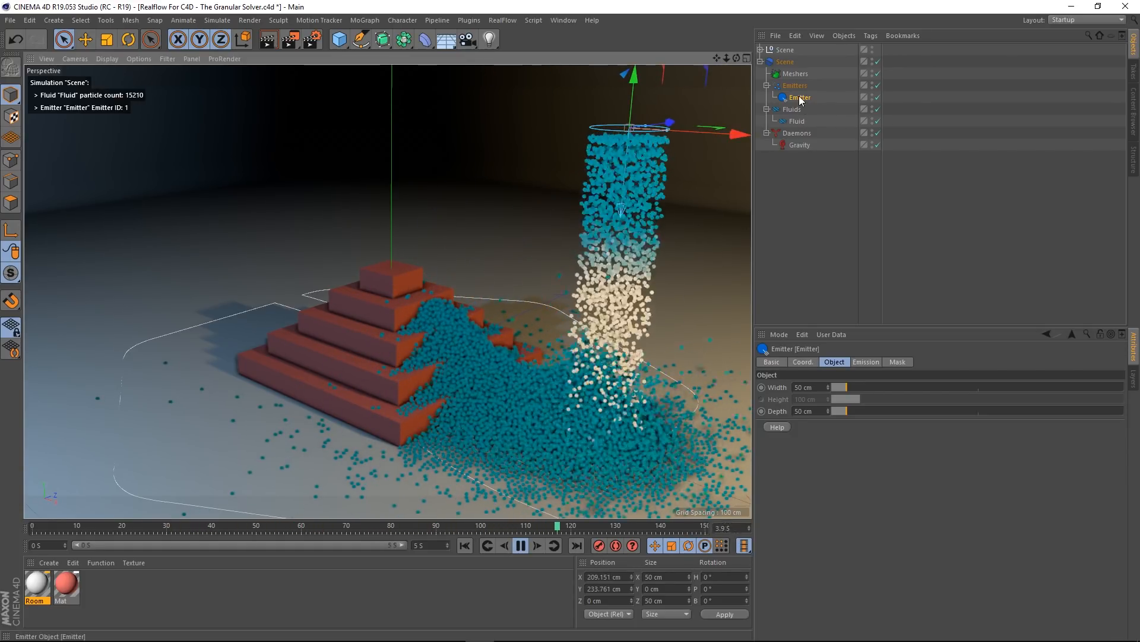
{"action": "left_click", "coordinate": [797, 122]}
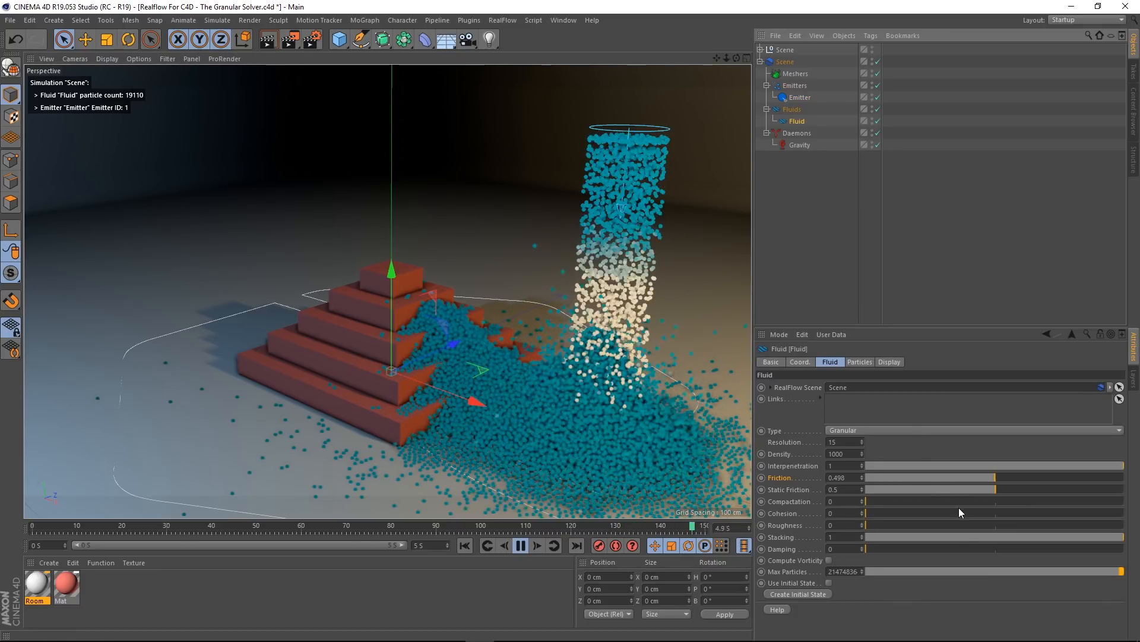
{"action": "left_click", "coordinate": [800, 98]}
{"action": "left_click_drag", "start_coordinate": [722, 134], "coordinate": [474, 133]}
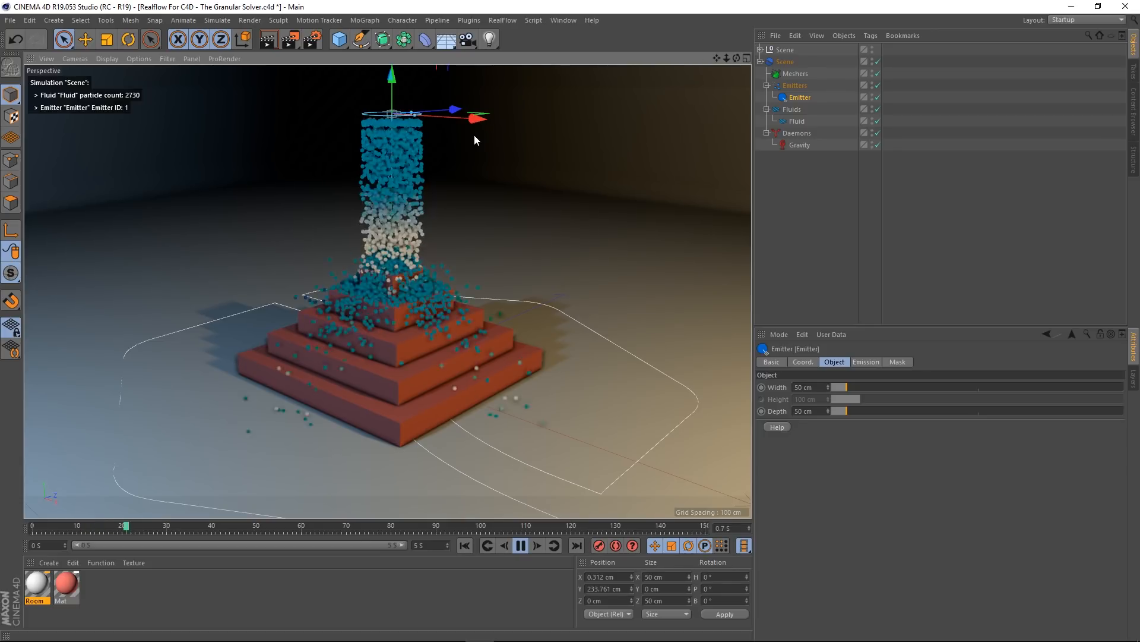
Step: Undo both Emitter moves, restoring its original position above the pyramid
{"action": "key", "text": "ctrl+z"}
{"action": "key", "text": "ctrl+z"}
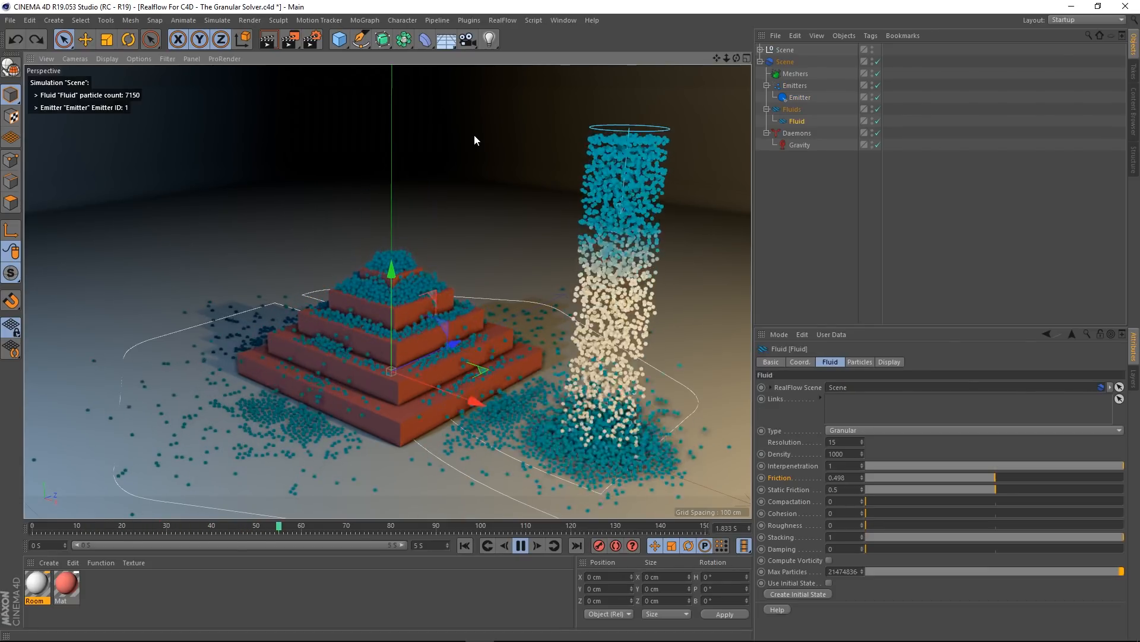
{"action": "key", "text": "ctrl+z"}
{"action": "key", "text": "ctrl+z"}
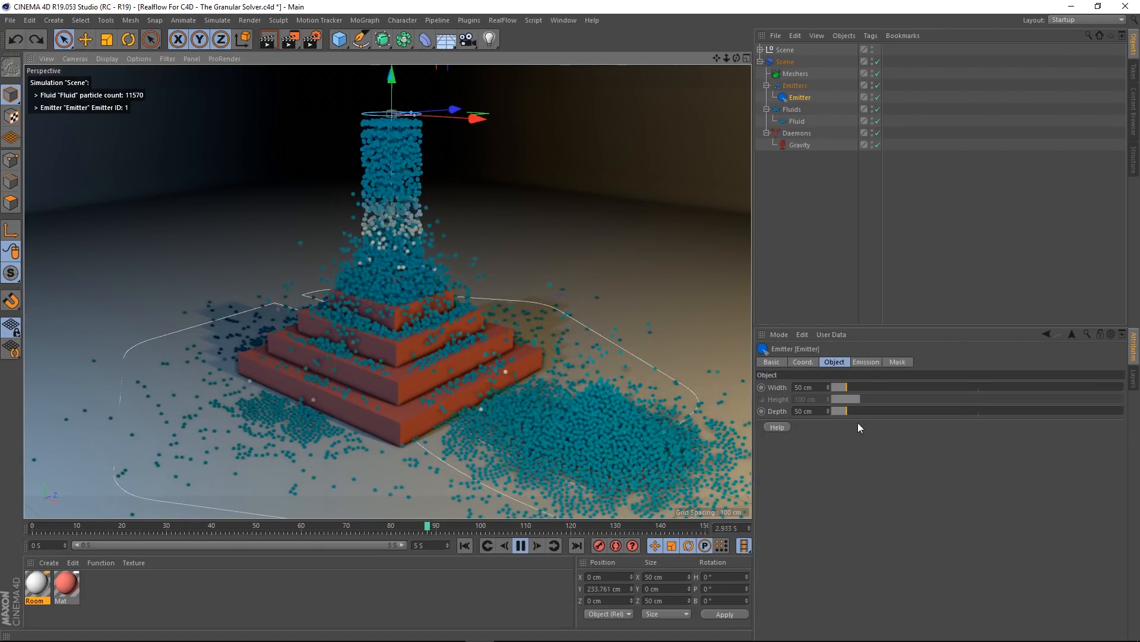
Step: Return the Fluid's Stacking to 0 and reset its Friction to the default 0.2
{"action": "left_click", "coordinate": [800, 98]}
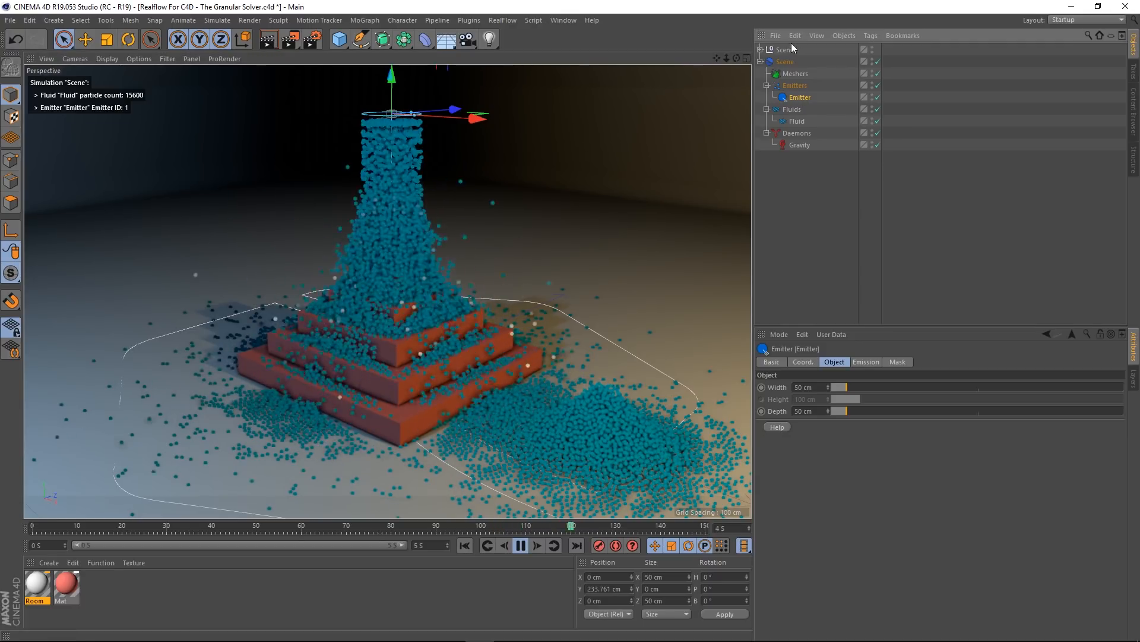
{"action": "left_click", "coordinate": [796, 122]}
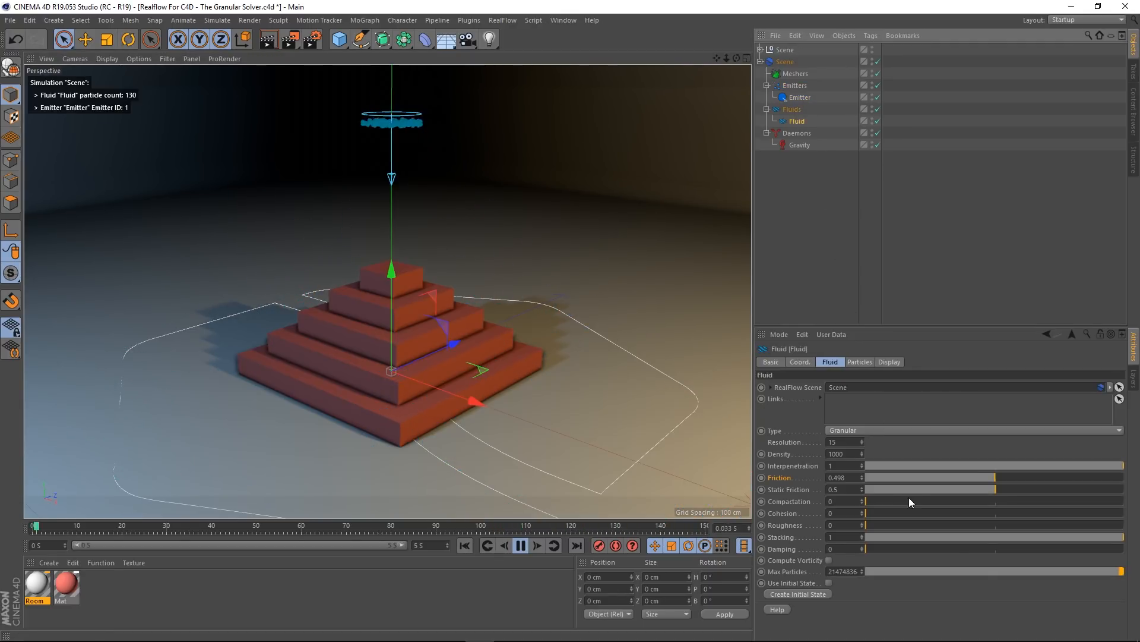
{"action": "left_click", "coordinate": [1003, 537]}
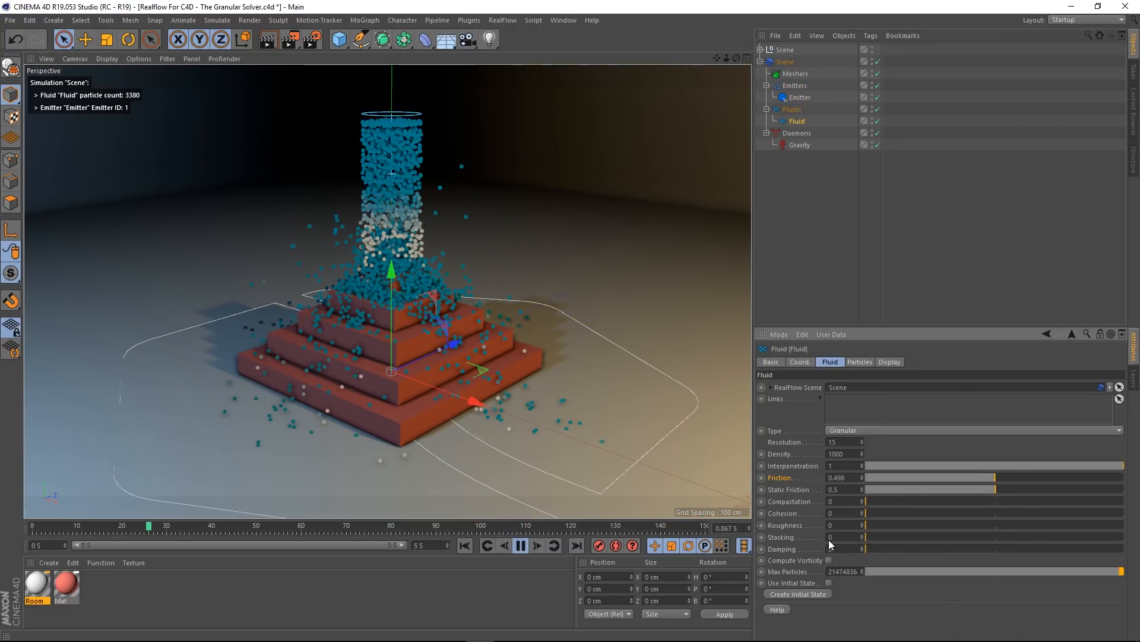
{"action": "right_click", "coordinate": [780, 480]}
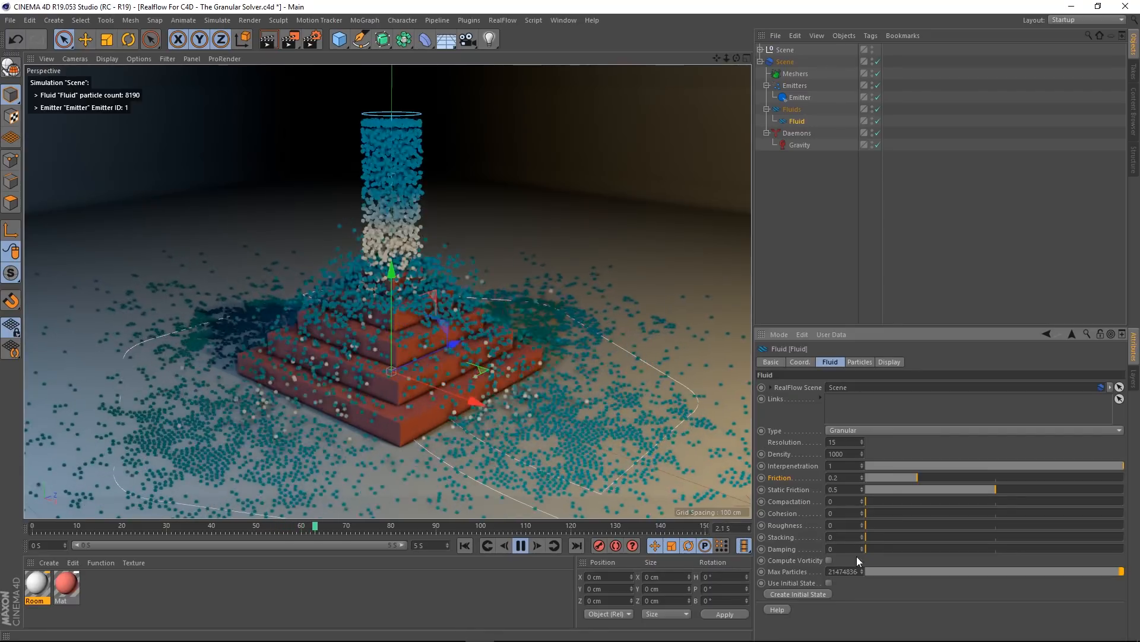
Step: Raise the Fluid's Damping to 10 to observe its effect on the falling particles, and return it to 0
{"action": "left_click_drag", "start_coordinate": [875, 547], "coordinate": [1133, 558]}
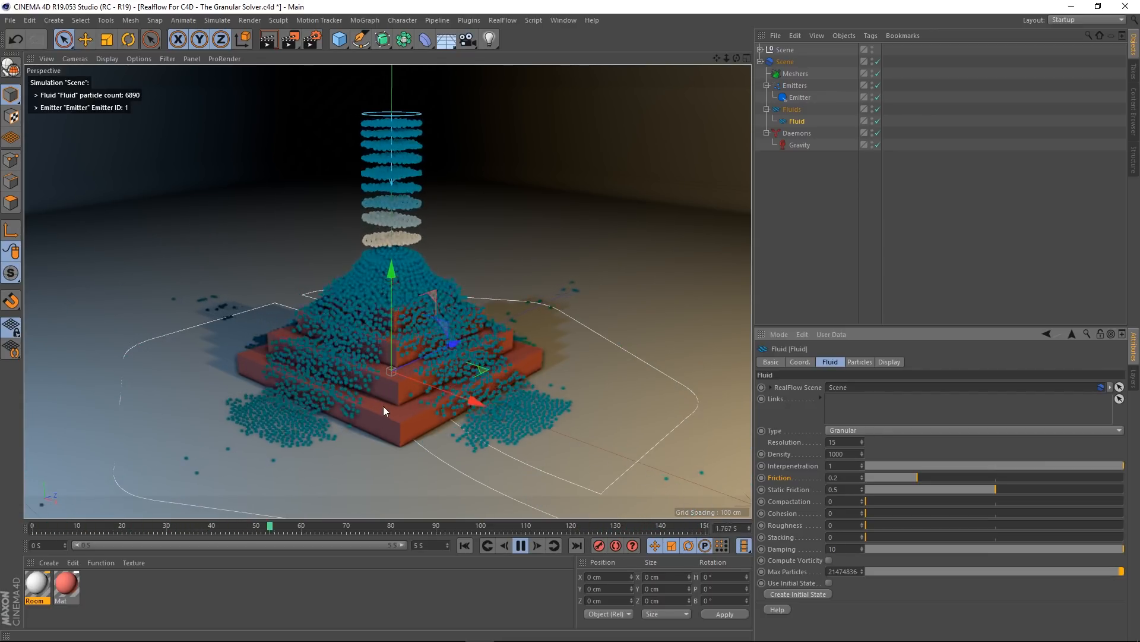
{"action": "left_click_drag", "start_coordinate": [1001, 542], "coordinate": [920, 557]}
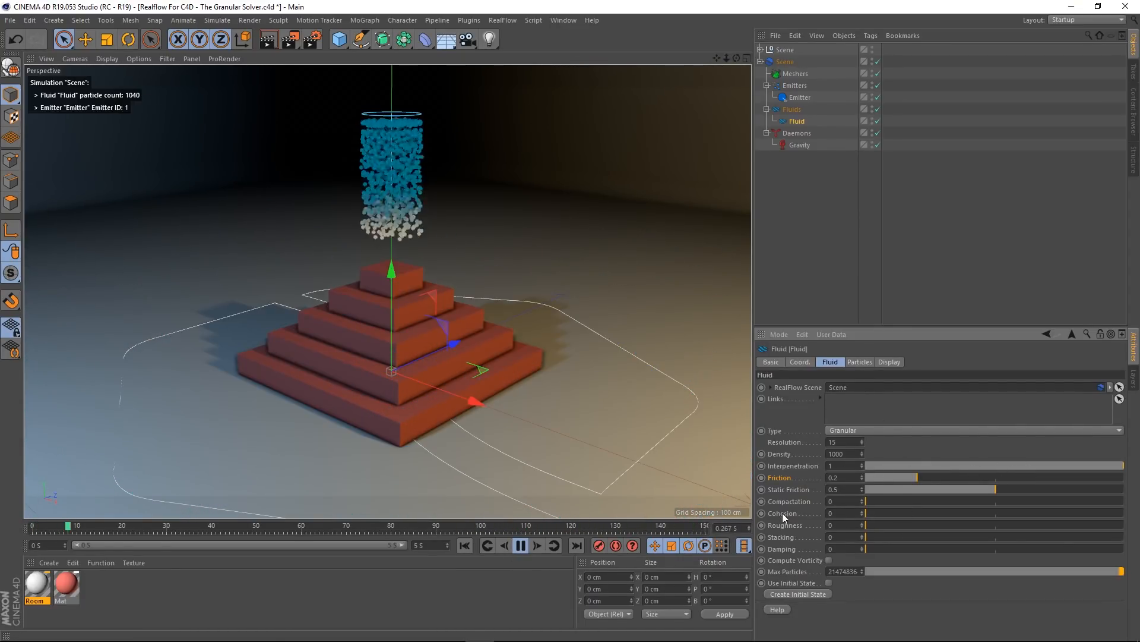
Step: Set the Fluid's Friction to about 0.5, Compactation to 0.086, Cohesion to 0.113, Roughness to 0.109, Stacking to 0.322 and Damping to 1.362
{"action": "left_click", "coordinate": [996, 484]}
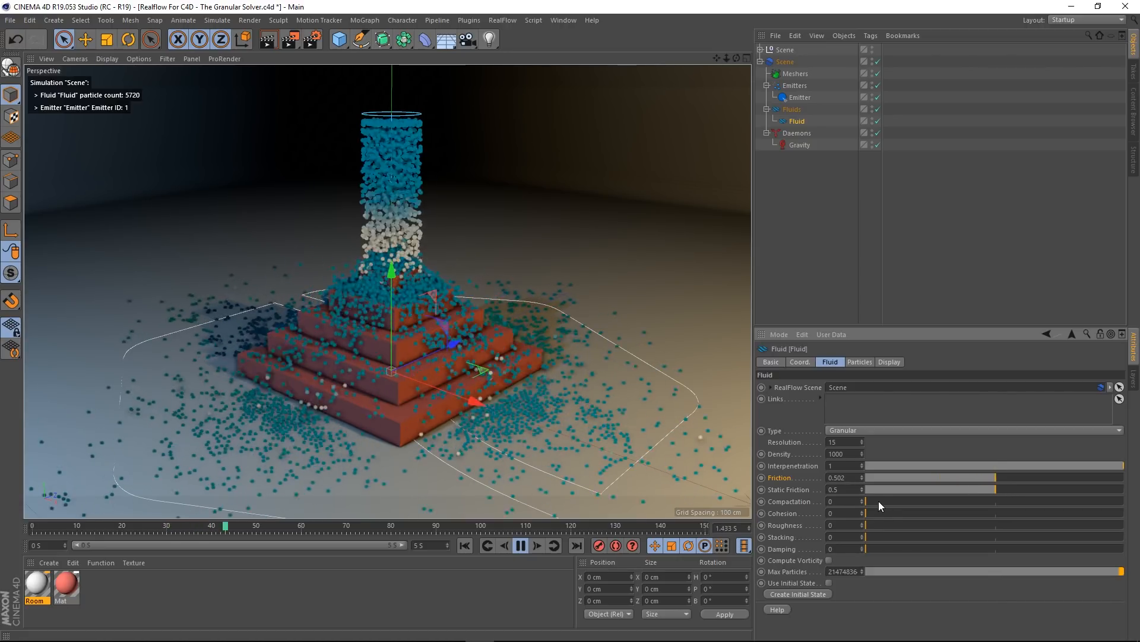
{"action": "left_click_drag", "start_coordinate": [878, 501], "coordinate": [936, 542]}
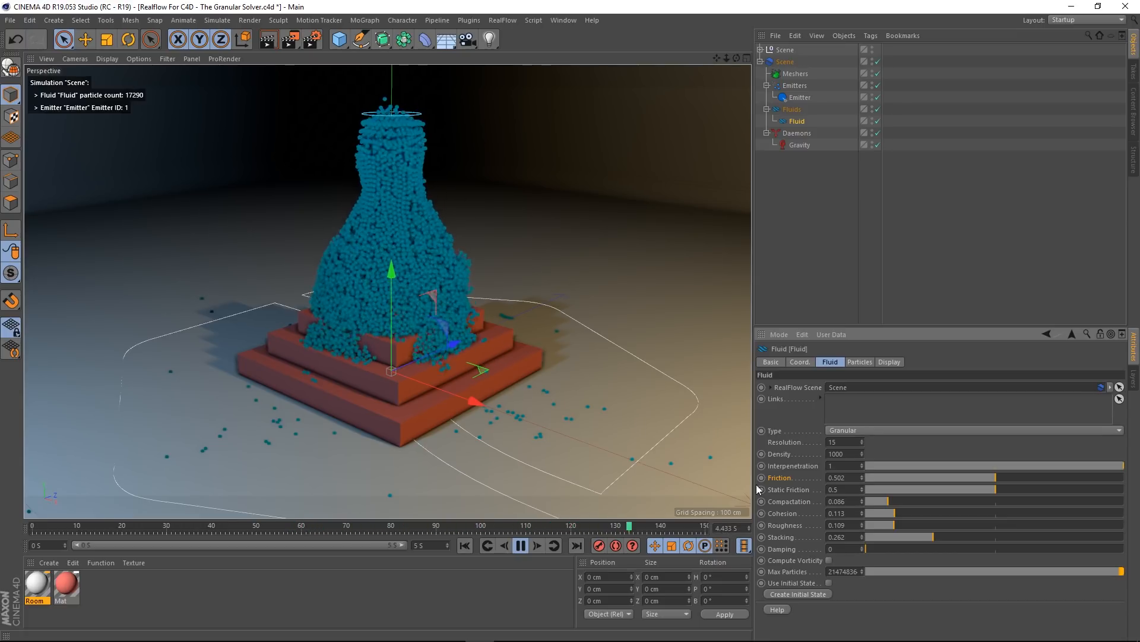
{"action": "left_click_drag", "start_coordinate": [942, 540], "coordinate": [949, 536]}
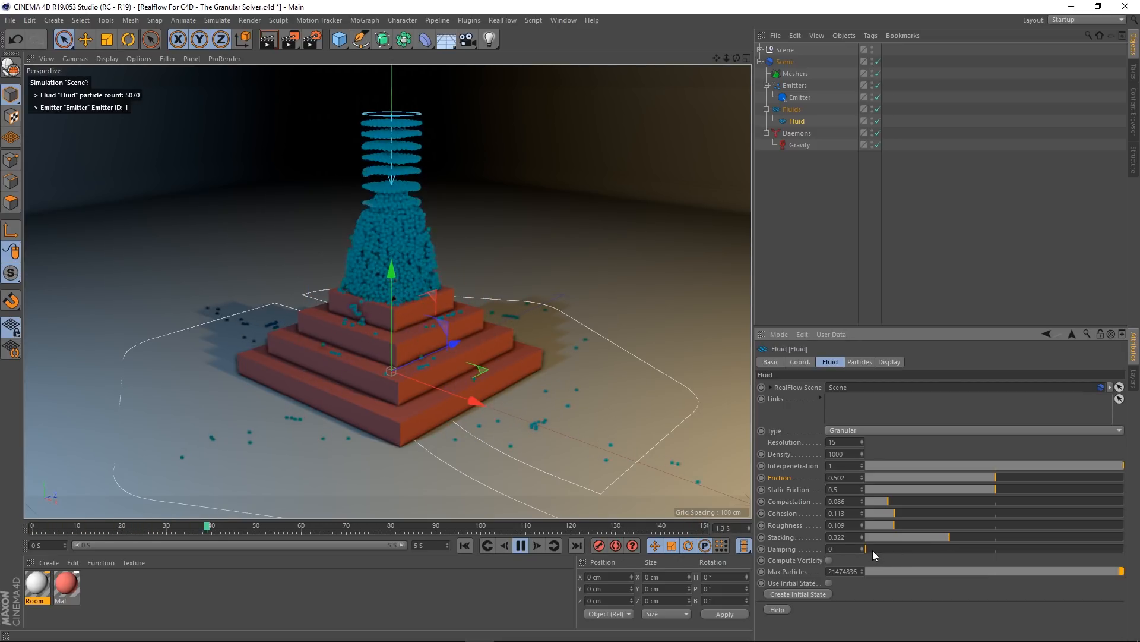
{"action": "left_click_drag", "start_coordinate": [872, 550], "coordinate": [897, 549]}
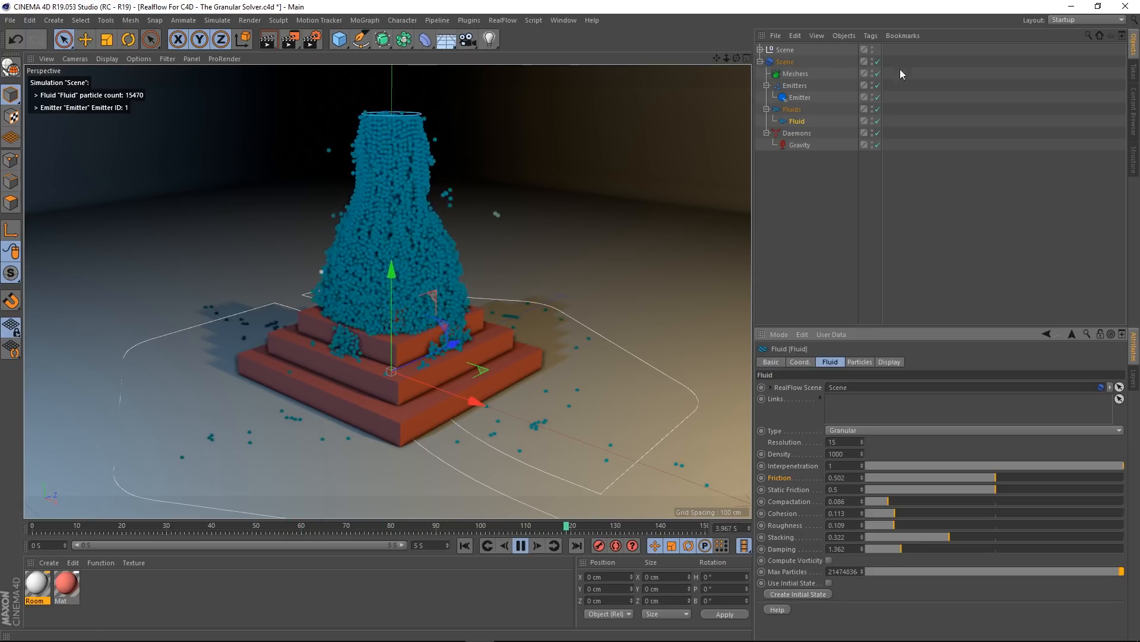
Step: Move the Emitter along X to 147.832 cm, beside the pyramid, and keep it selected while the simulation plays
{"action": "left_click", "coordinate": [800, 97]}
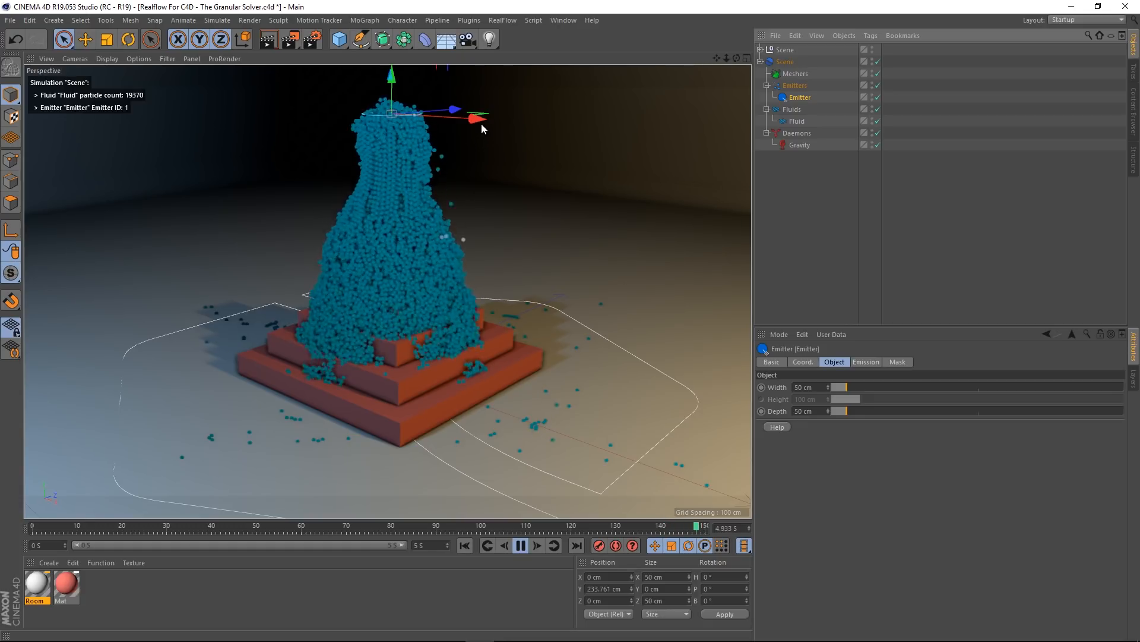
{"action": "left_click_drag", "start_coordinate": [476, 119], "coordinate": [636, 332]}
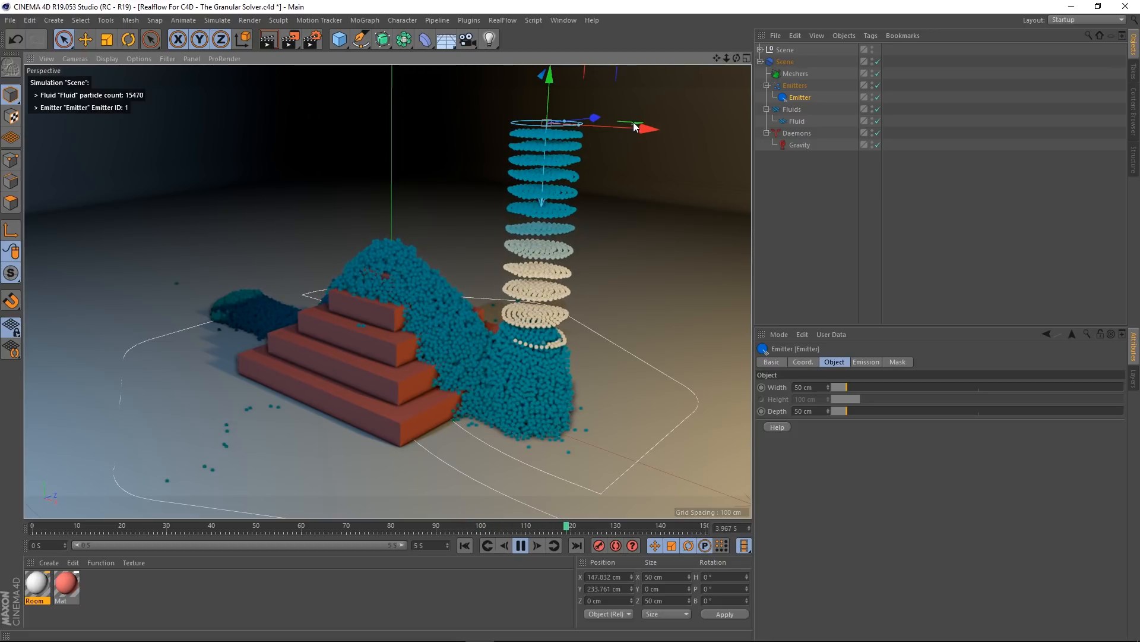
{"action": "left_click", "coordinate": [597, 154]}
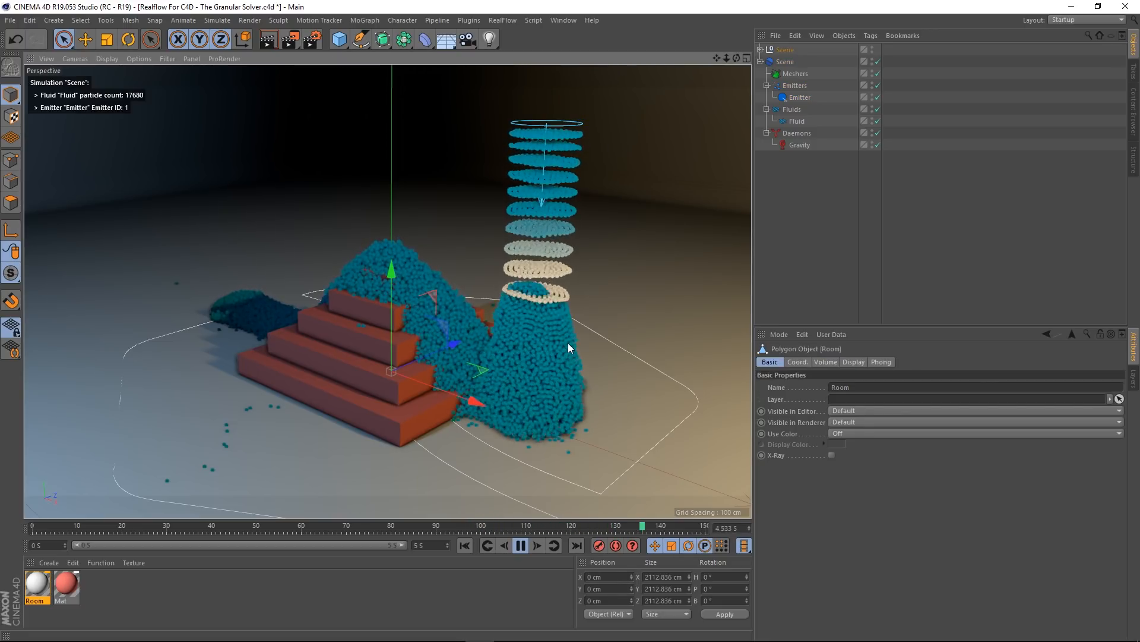
{"action": "key", "text": "ctrl+z"}
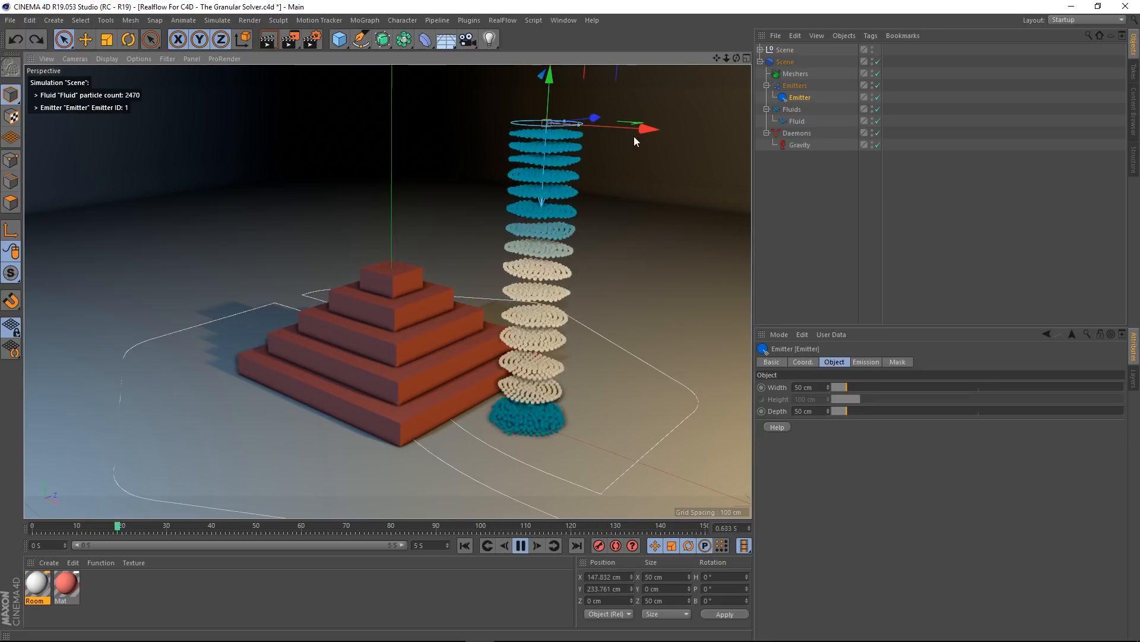
Step: Move the Emitter along Z to -202.576 cm, in front of the pyramid, and replay the simulation from the first frame
{"action": "left_click_drag", "start_coordinate": [636, 124], "coordinate": [412, 190]}
{"action": "left_click", "coordinate": [447, 149]}
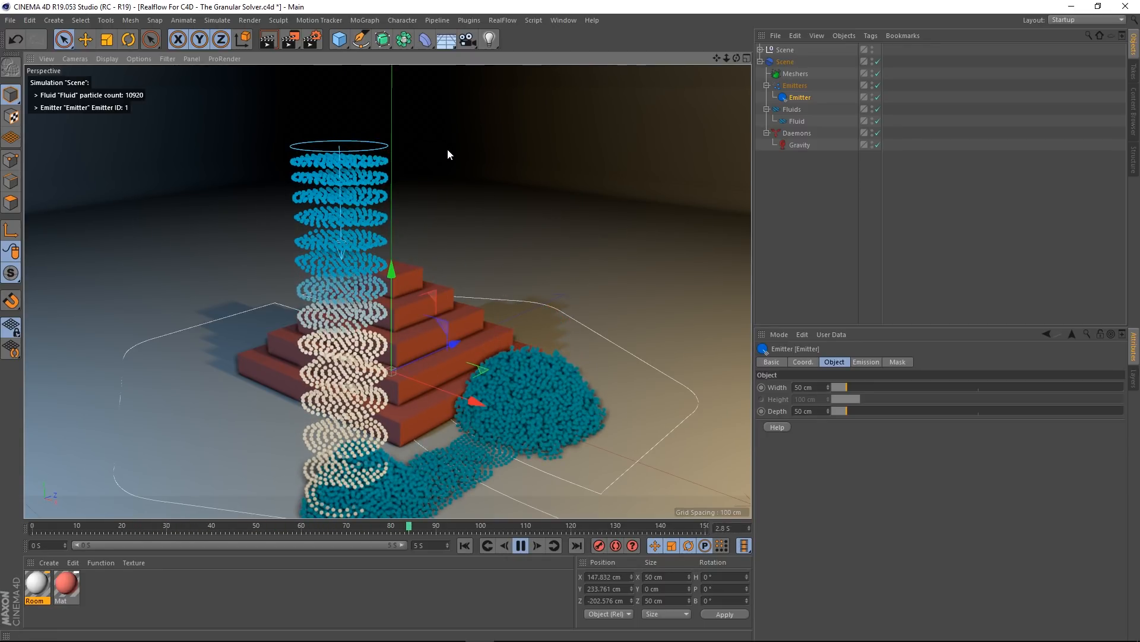
{"action": "left_click", "coordinate": [800, 98]}
{"action": "left_click", "coordinate": [521, 545]}
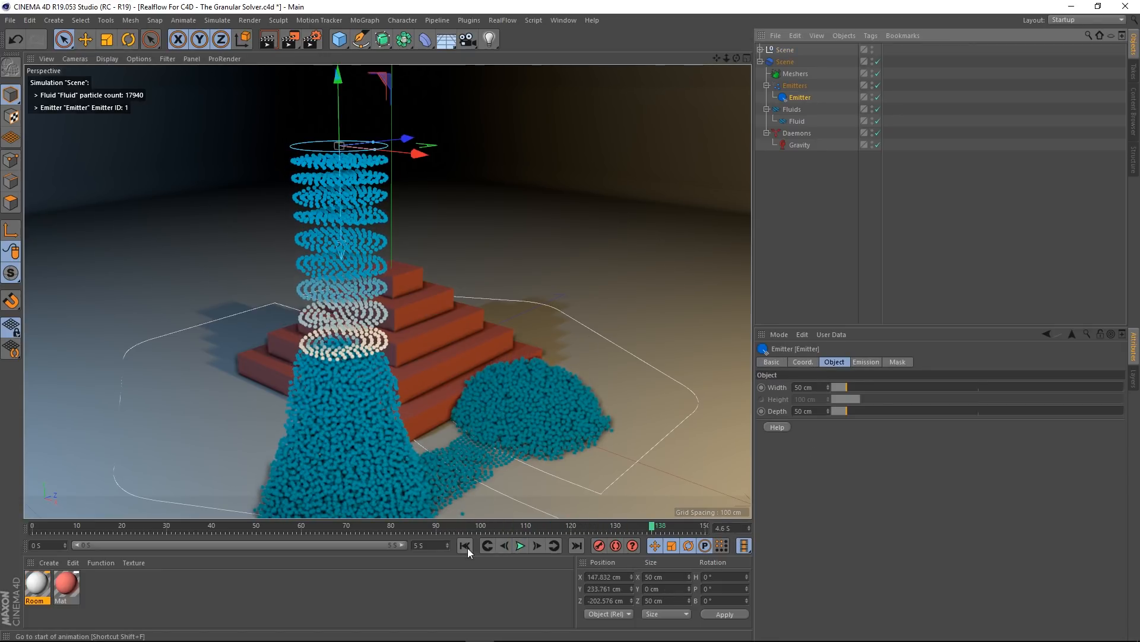
{"action": "left_click", "coordinate": [466, 545]}
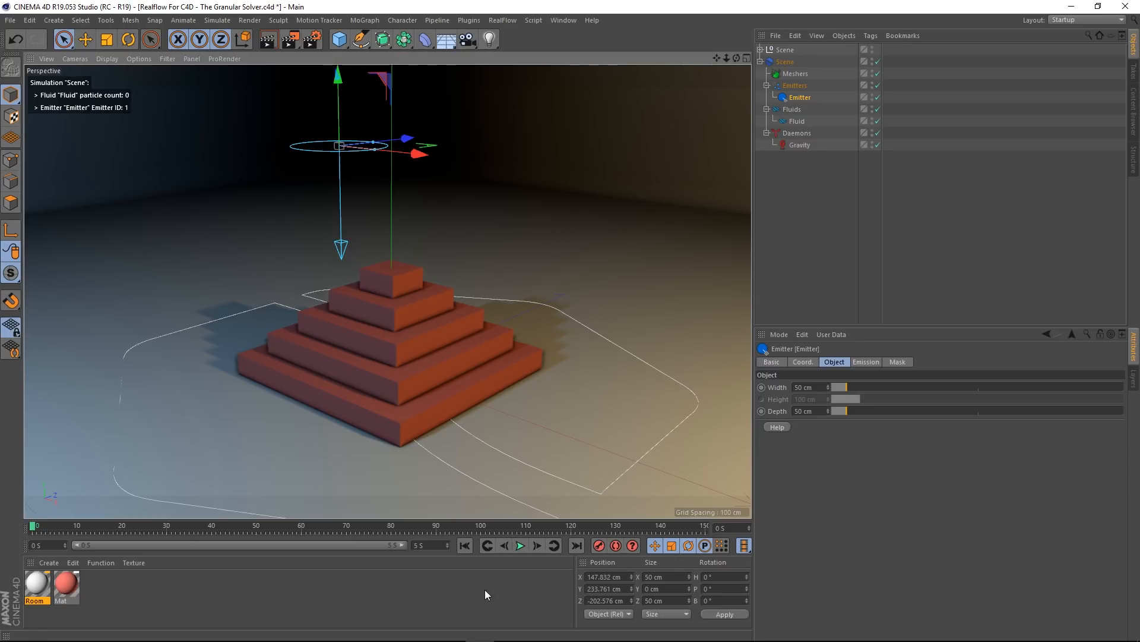
{"action": "left_click", "coordinate": [521, 545]}
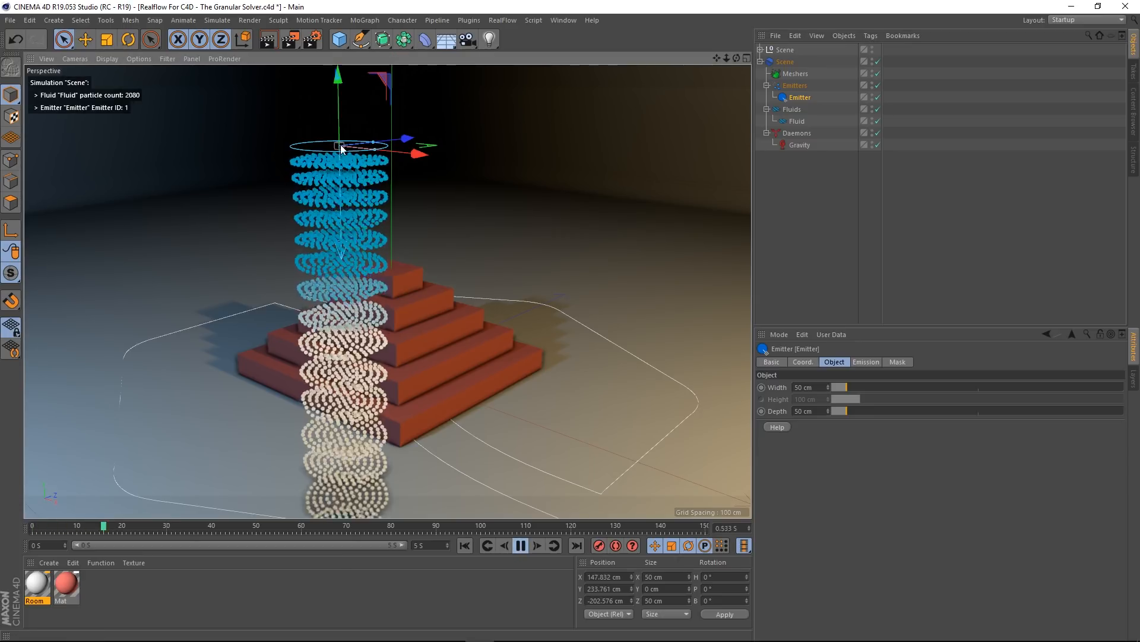
Step: Move the playing simulation's Emitter to X -57.012 cm, then along Z to -22.69 cm near the pyramid's top and back out to -194.206 cm
{"action": "left_click_drag", "start_coordinate": [389, 150], "coordinate": [130, 187]}
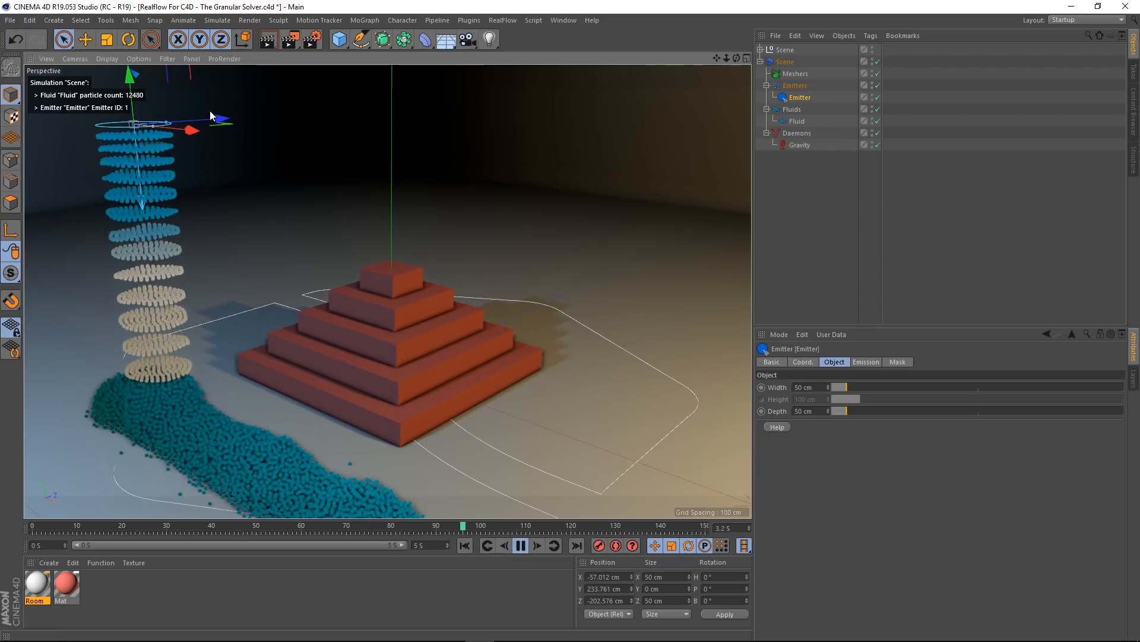
{"action": "left_click_drag", "start_coordinate": [220, 118], "coordinate": [393, 235]}
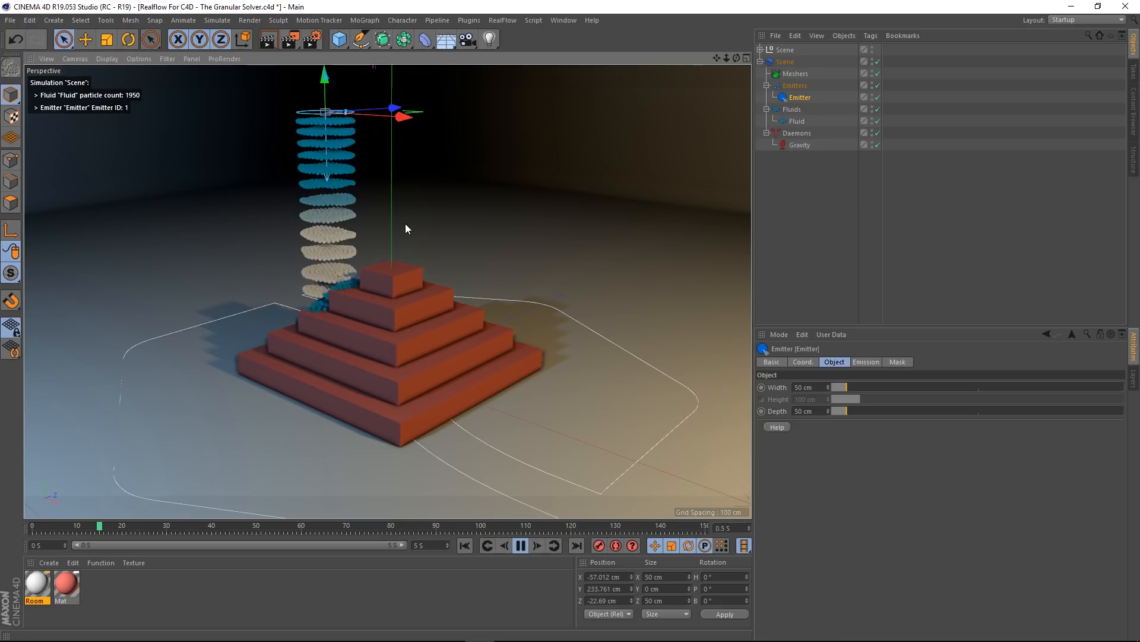
{"action": "left_click_drag", "start_coordinate": [393, 111], "coordinate": [244, 361]}
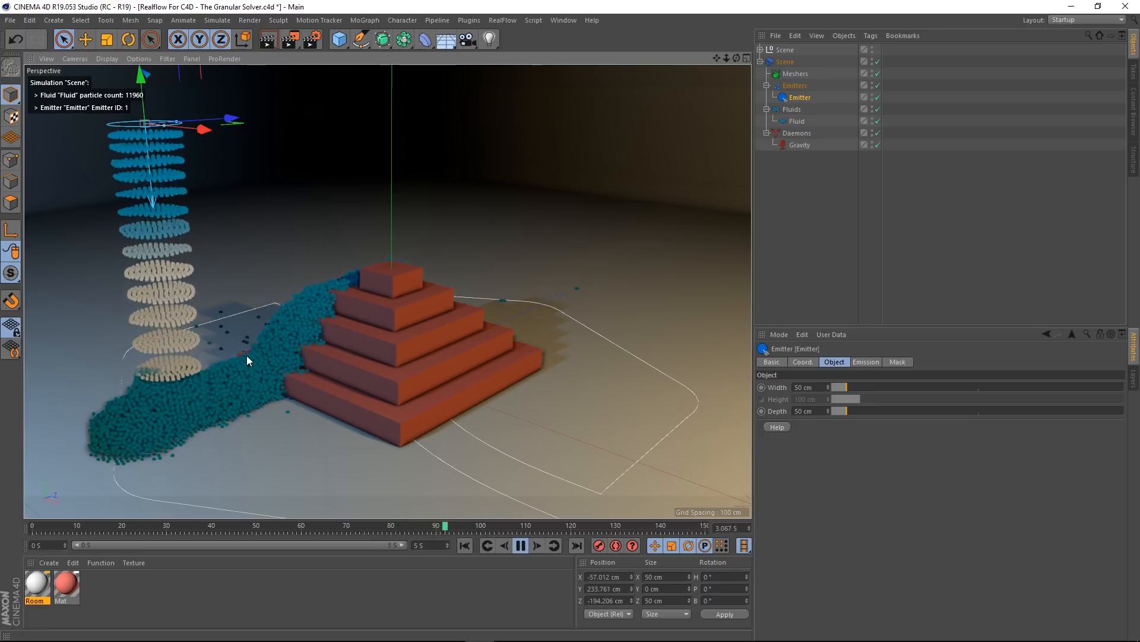